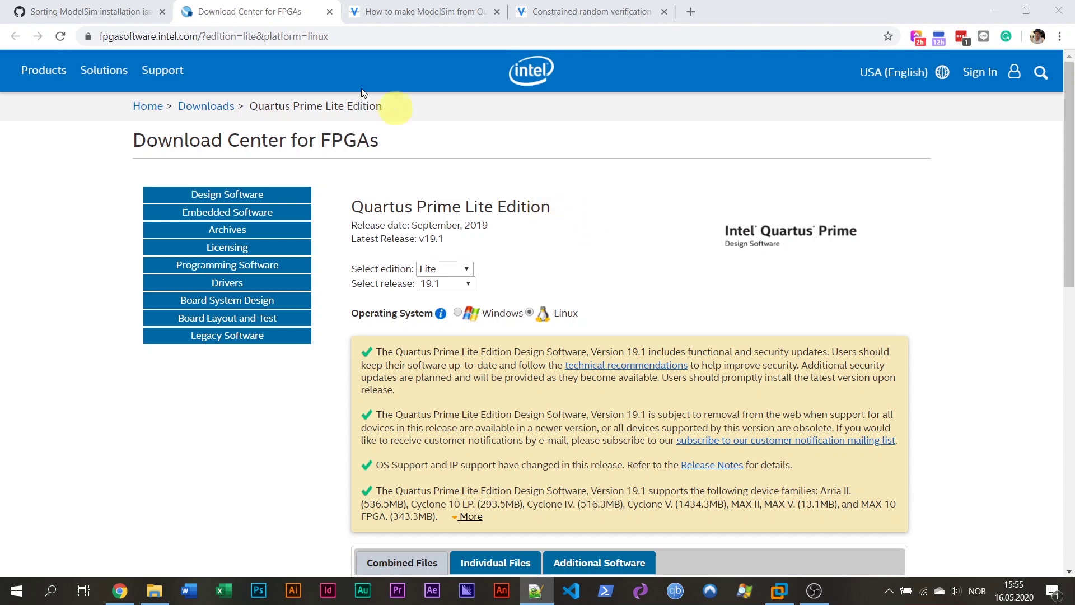
Open the ModelSim installation-issues gist and scroll to its multilib apt-get install command.
click(90, 10)
mouse_move(263, 117)
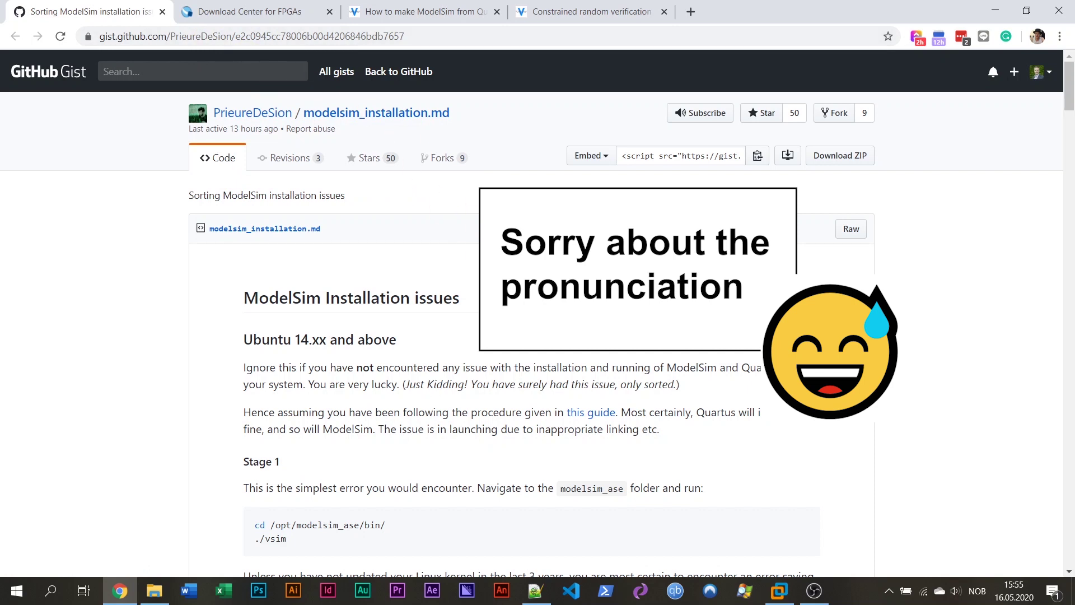
scroll(563, 320, down, 6)
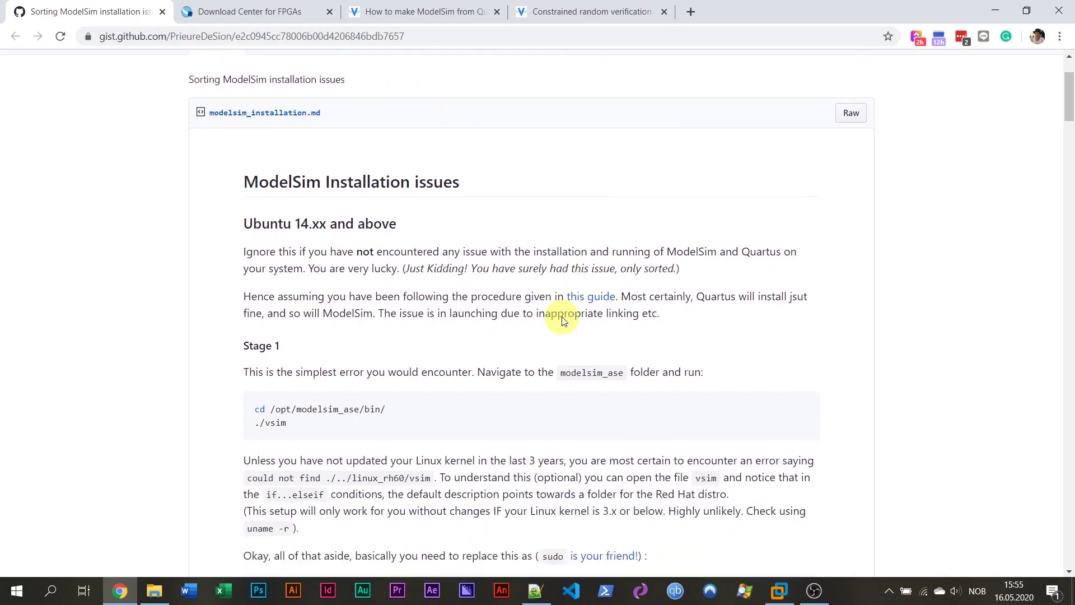
scroll(595, 351, down, 8)
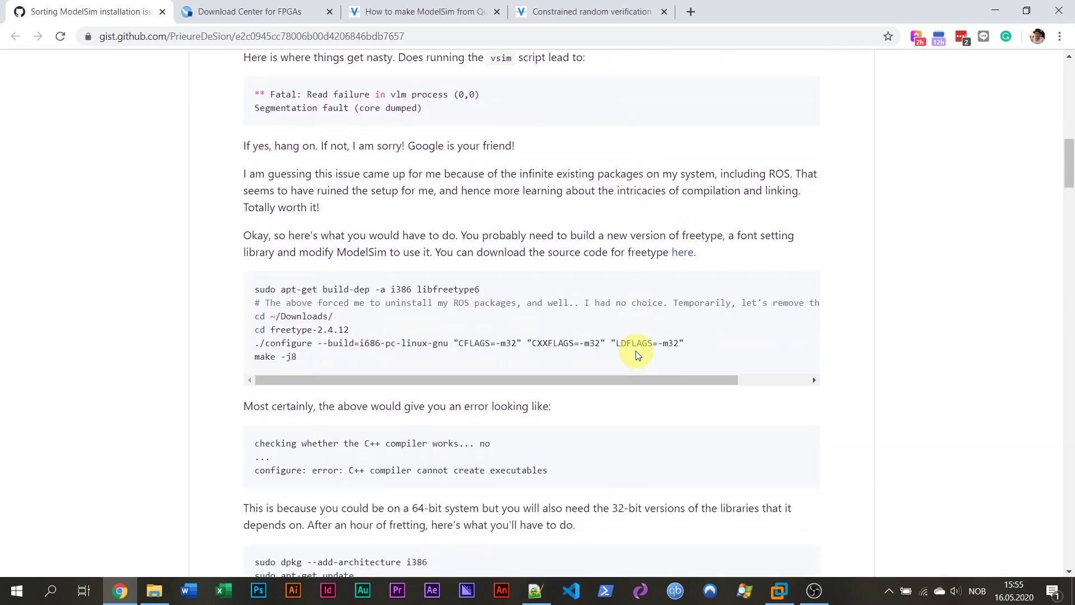
scroll(636, 355, down, 1)
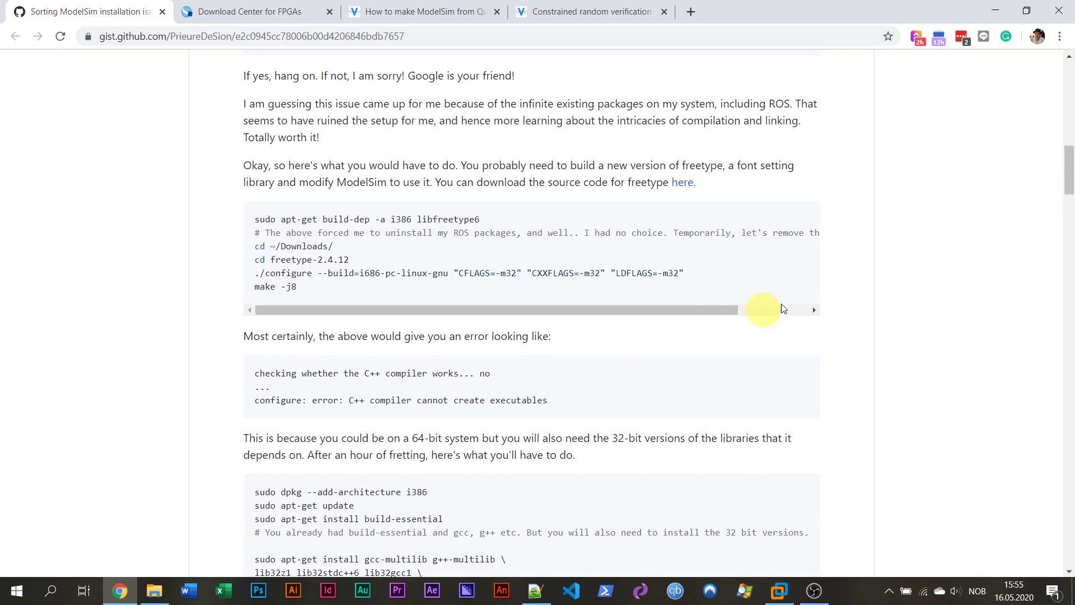
scroll(941, 311, down, 2)
scroll(946, 315, down, 1)
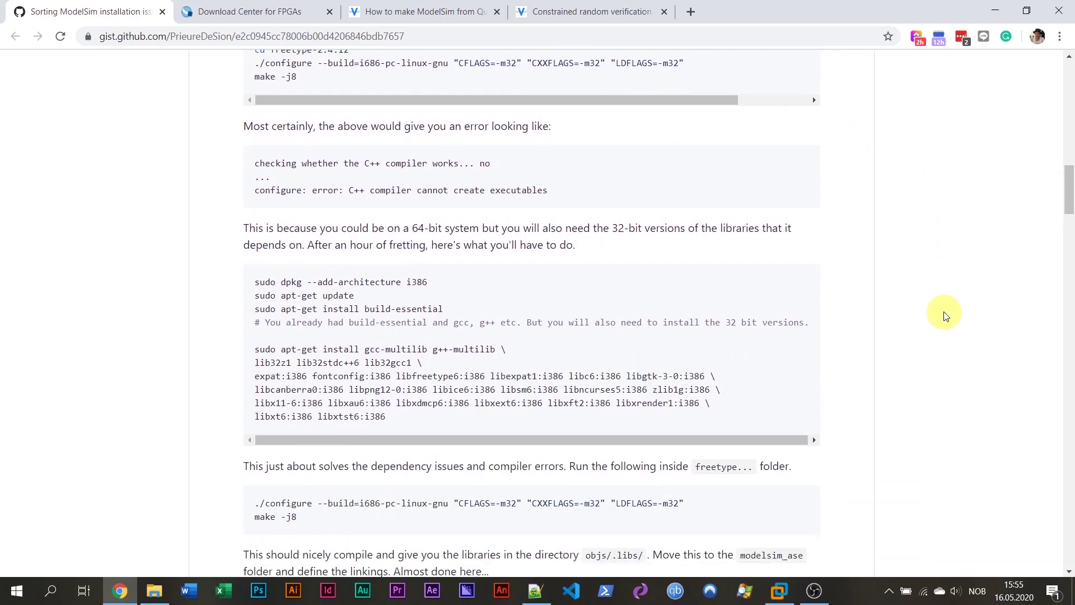
drag(722, 416, 694, 332)
click(693, 328)
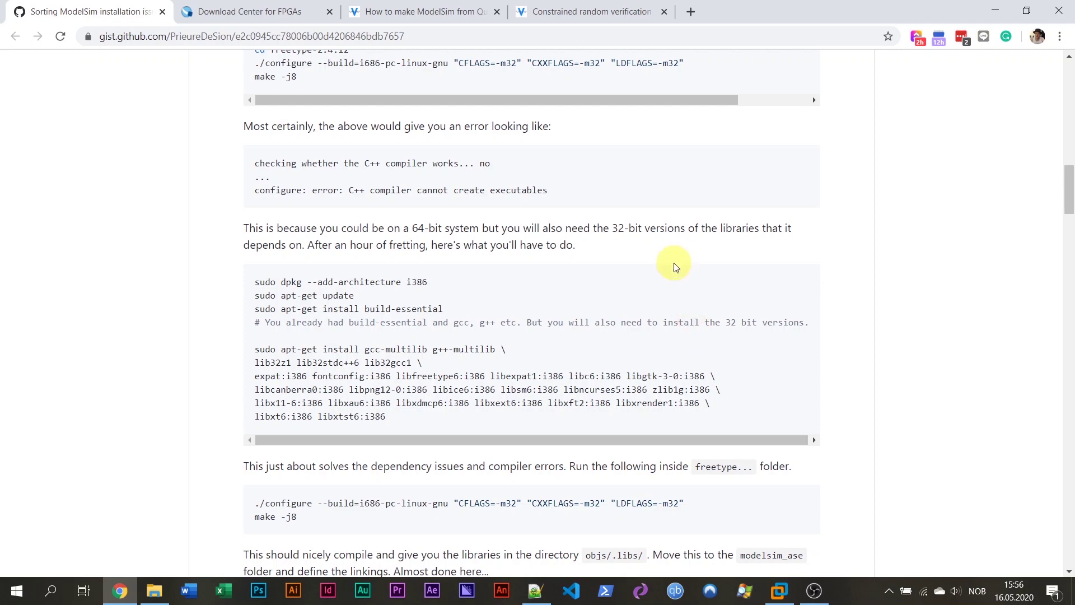
Open the VHDLwhiz Ubuntu 20.04 ModelSim guide and highlight its vco-editing code lines 15–25.
click(609, 17)
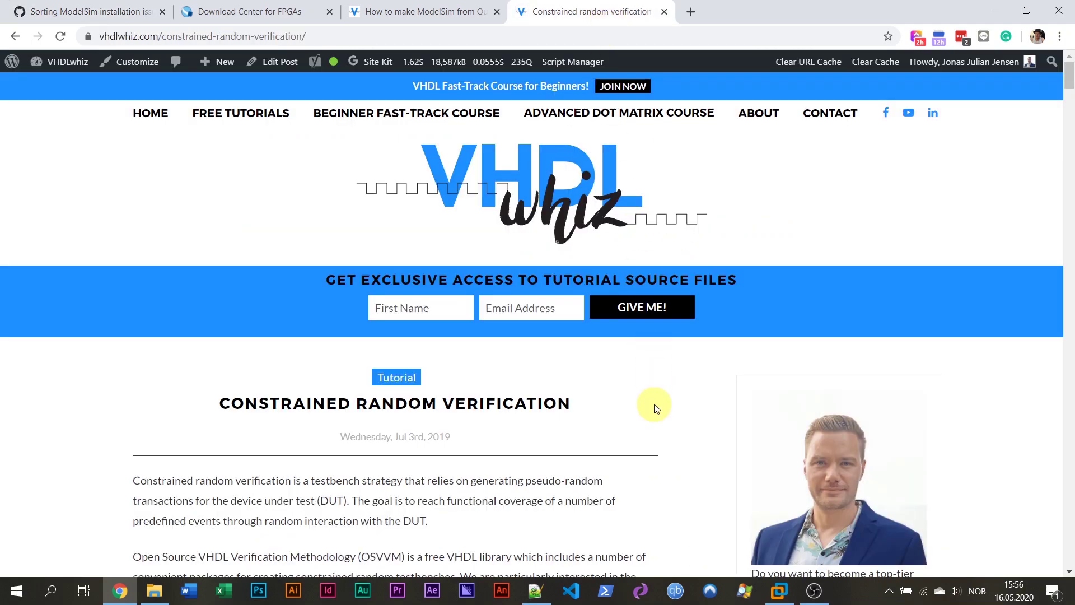
click(448, 5)
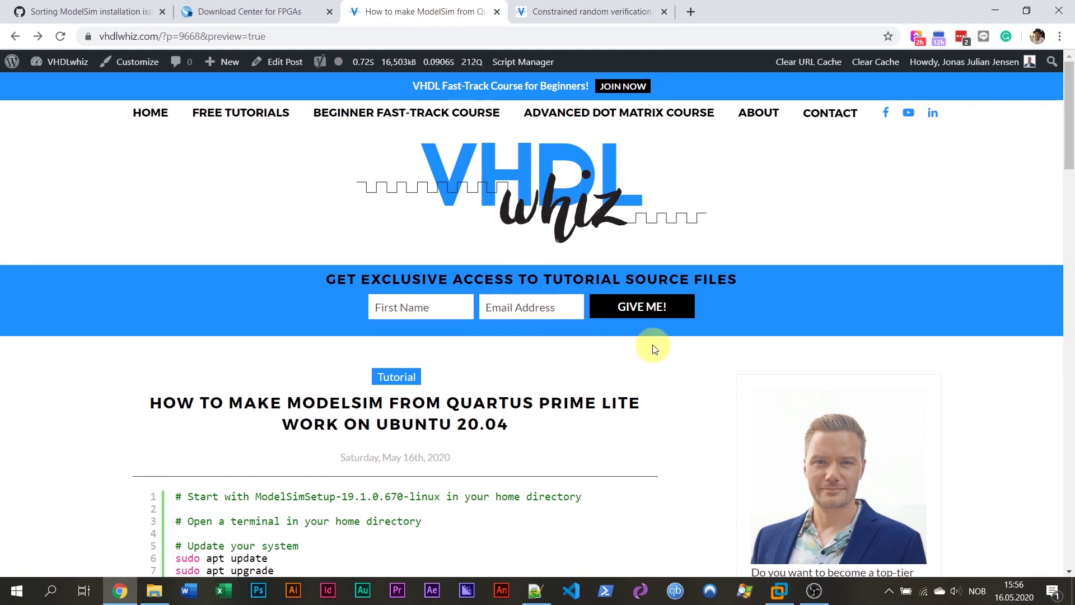
scroll(669, 350, down, 3)
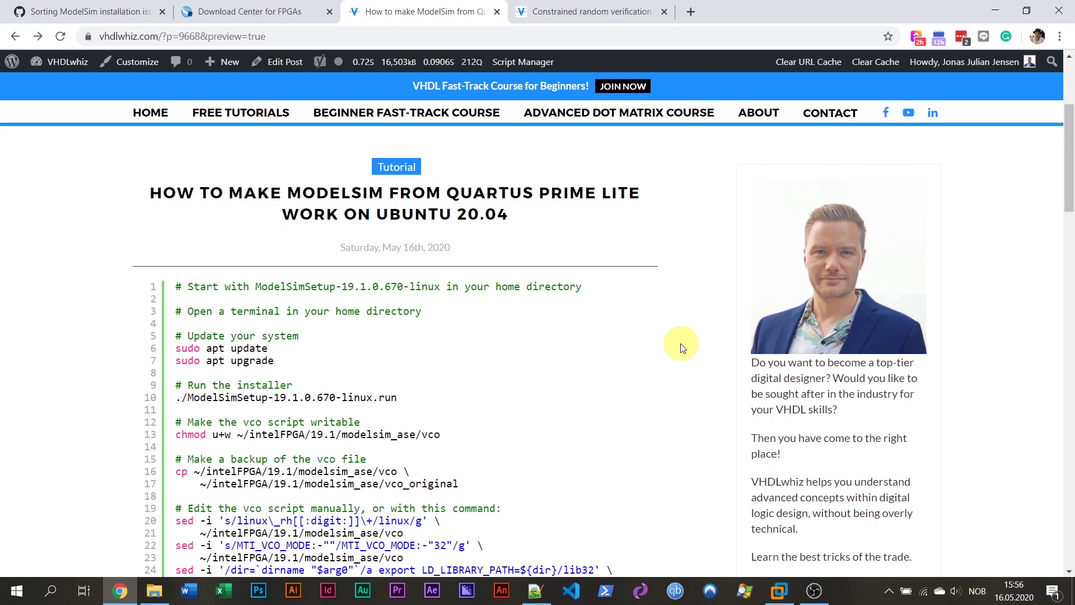
scroll(681, 348, down, 3)
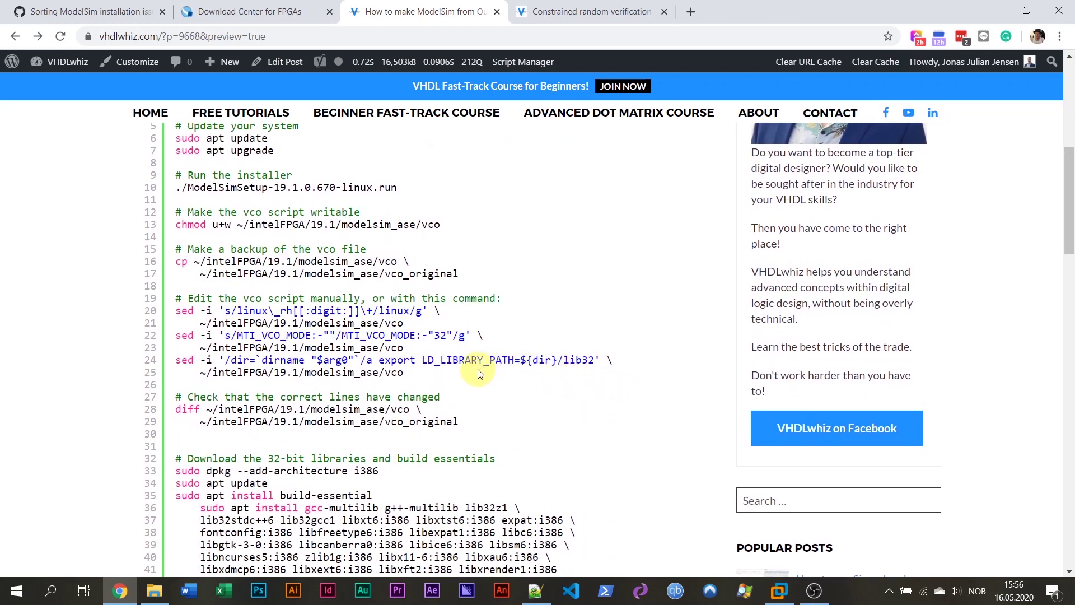
drag(475, 378, 174, 246)
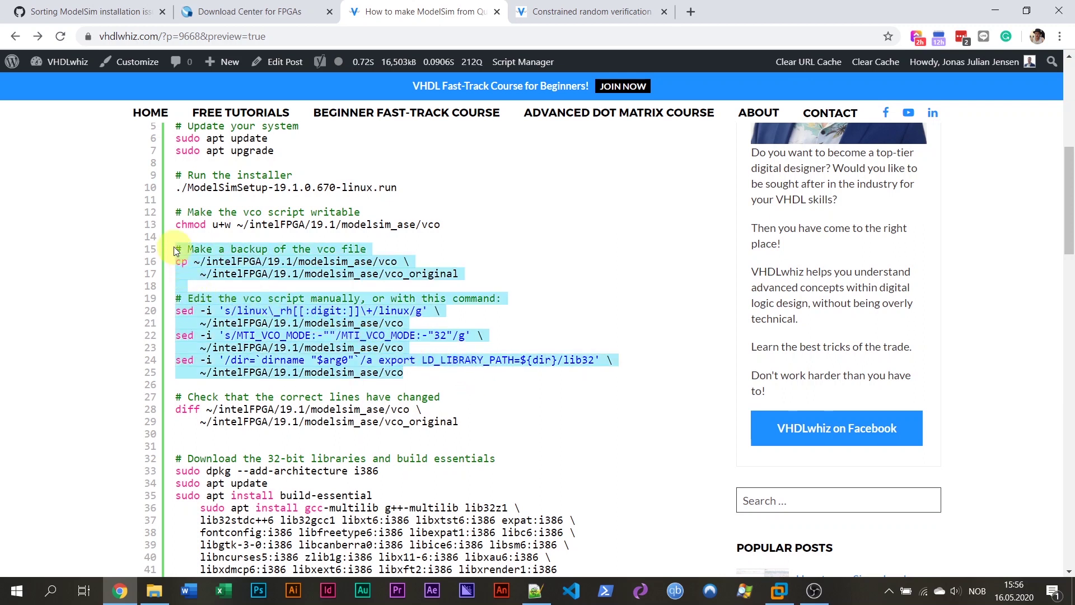
click(528, 261)
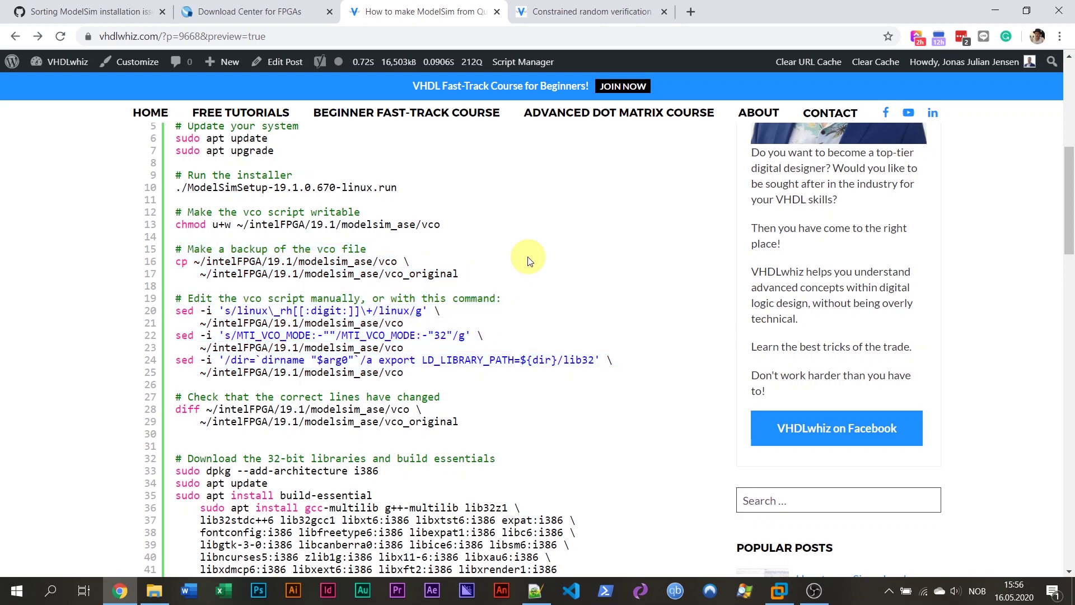
Show the Download Center's Individual Files ModelSim download, then bring up the Ubuntu virtual machine.
click(287, 14)
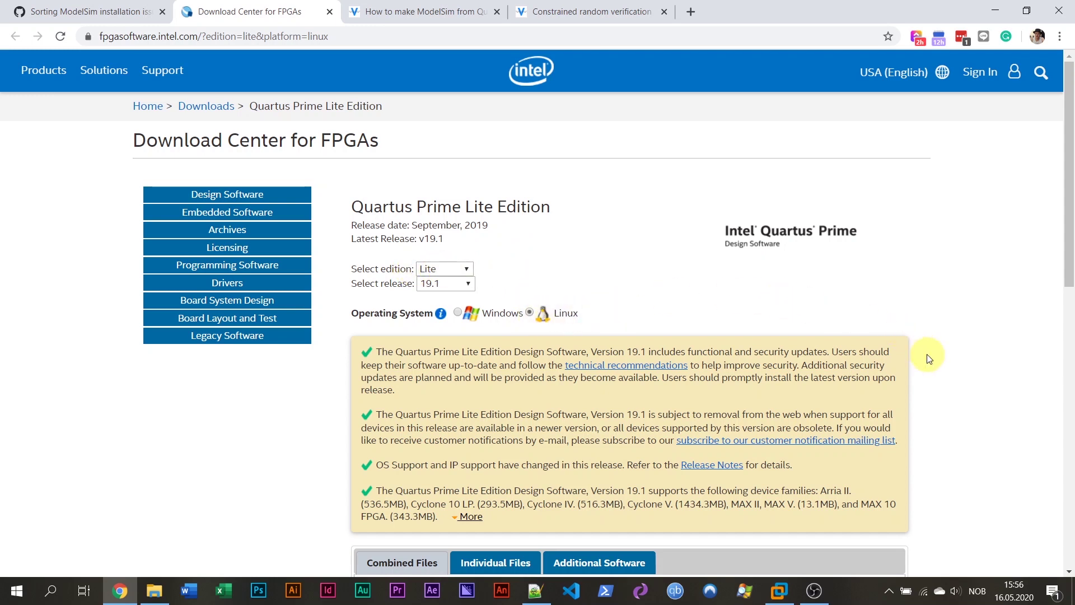
scroll(926, 358, down, 6)
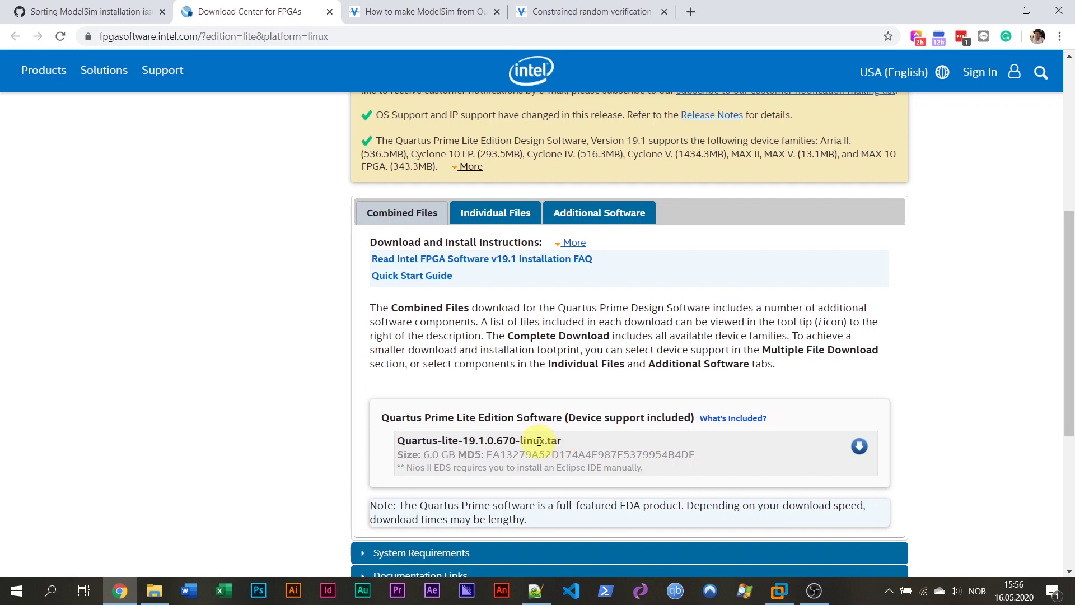
click(489, 212)
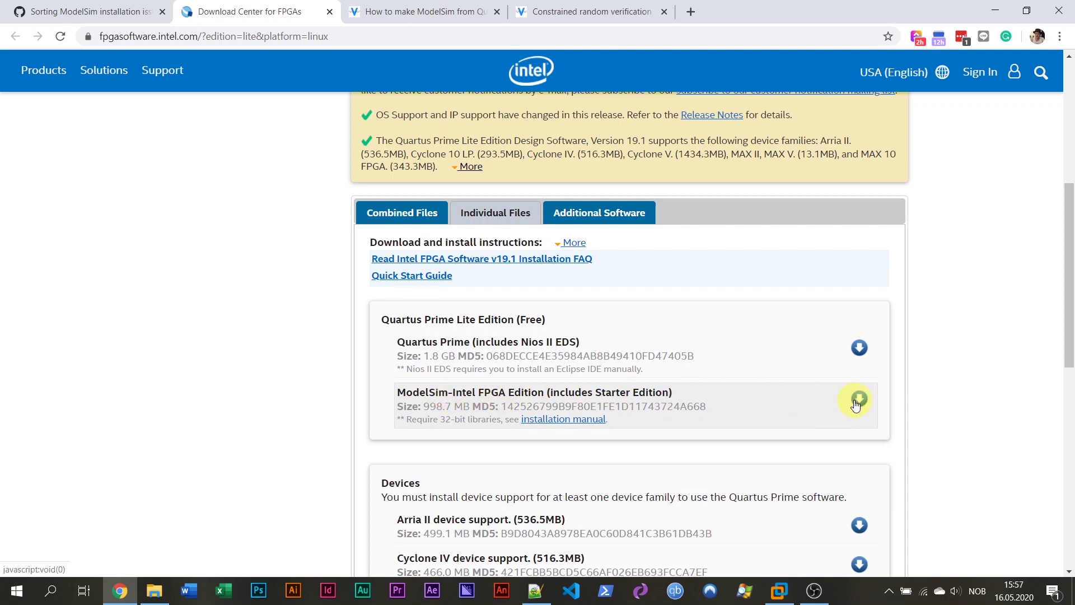
click(783, 593)
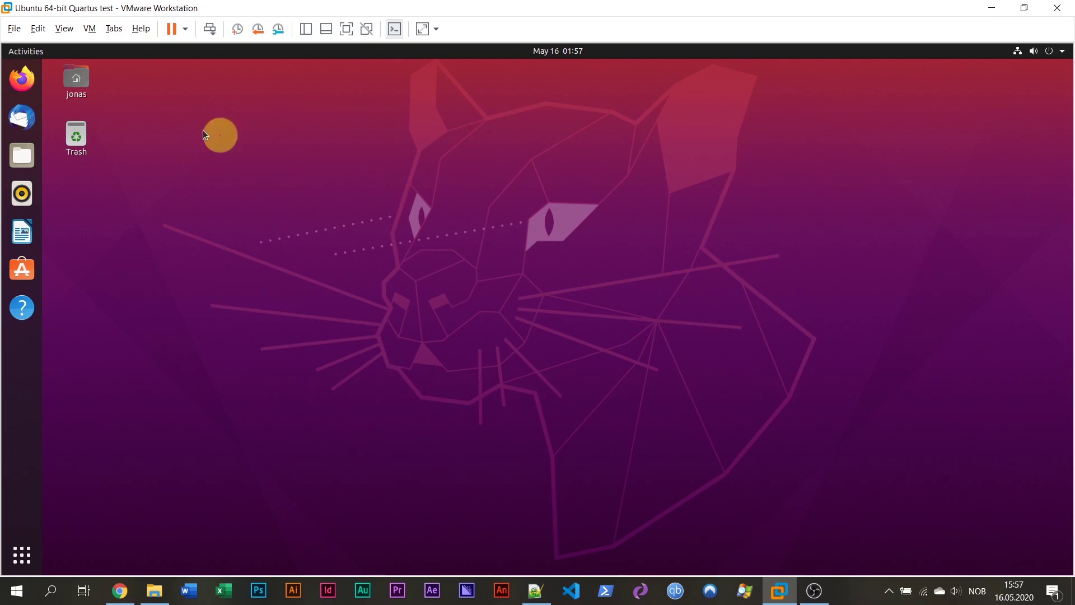
Copy ModelSimSetup-19.1.0.670-linux.run from Windows into the Ubuntu Home folder.
double_click(85, 85)
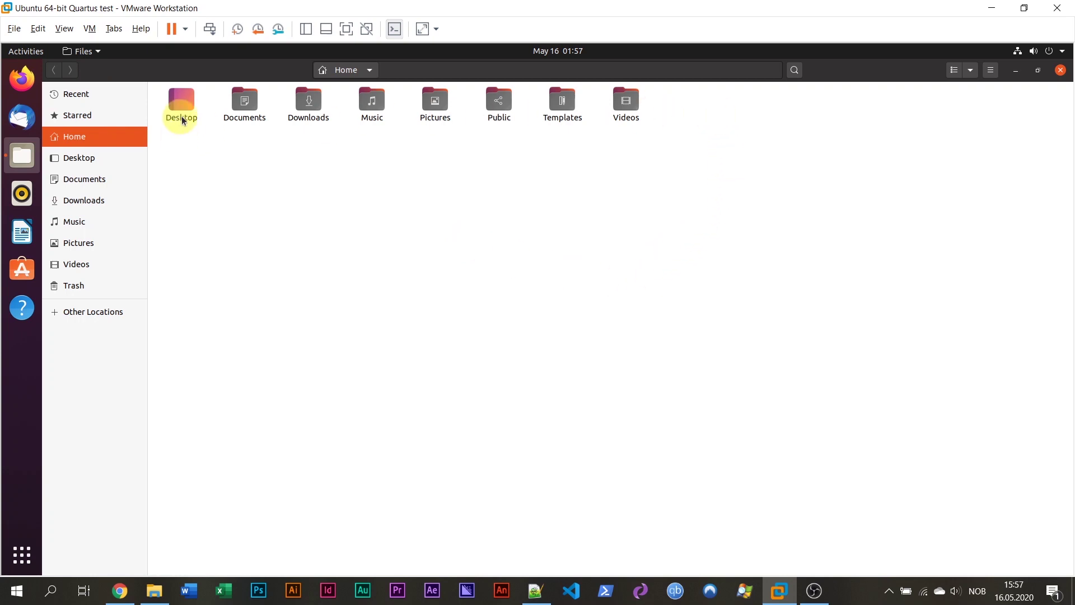
click(162, 592)
drag(1072, 334, 632, 266)
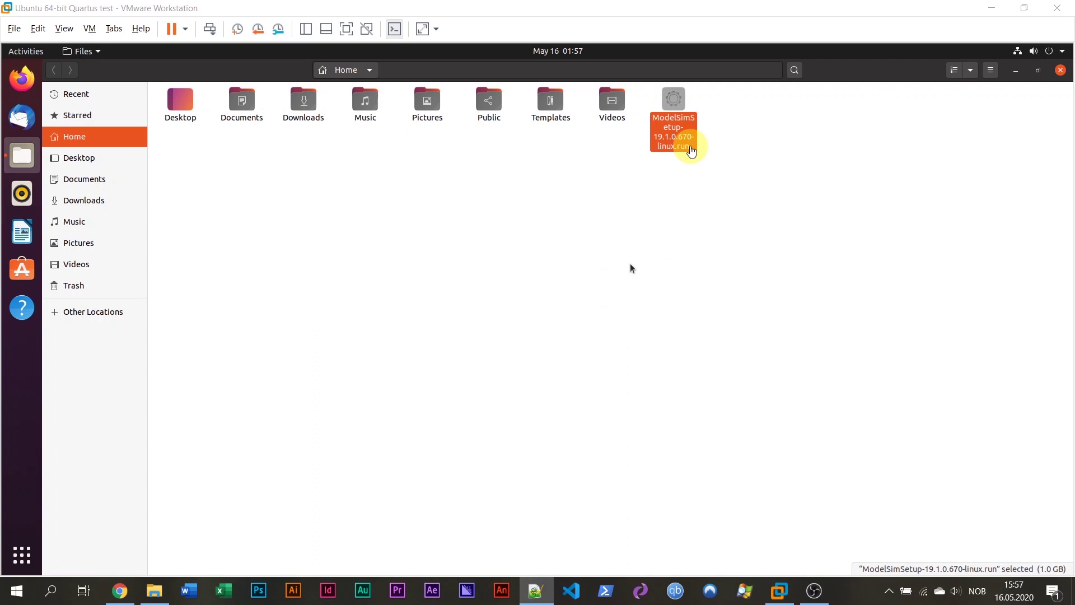
Open a maximized terminal in the home folder and run sudo apt update.
right_click(615, 234)
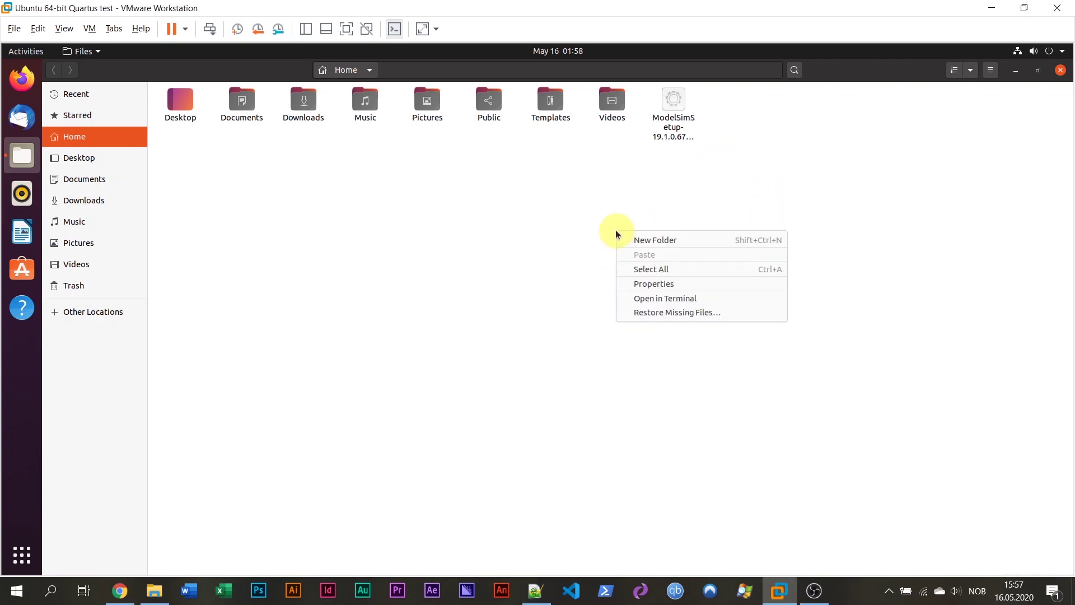
click(711, 300)
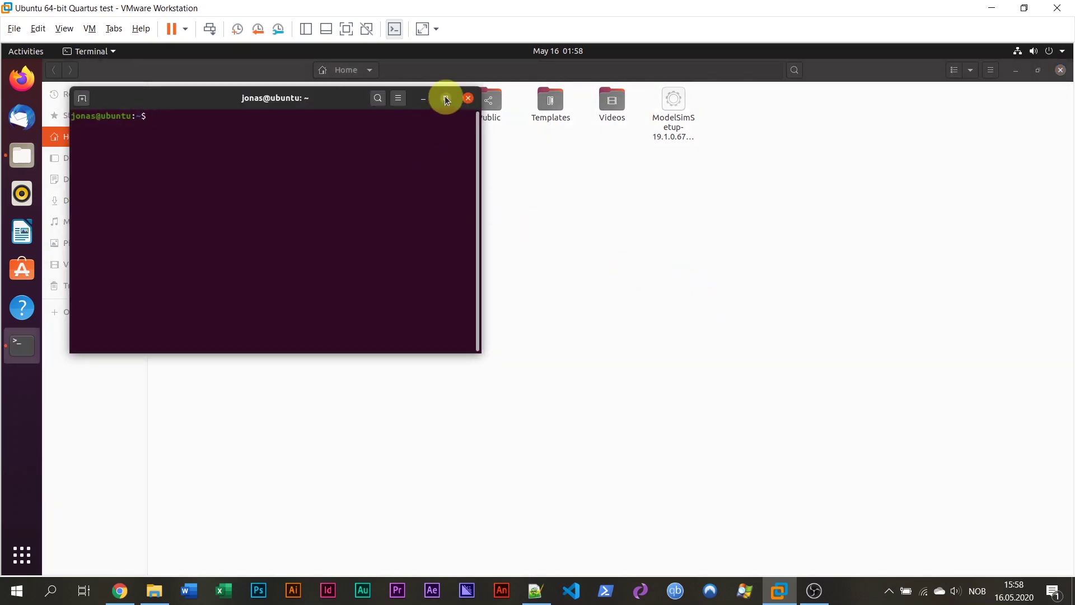
click(445, 99)
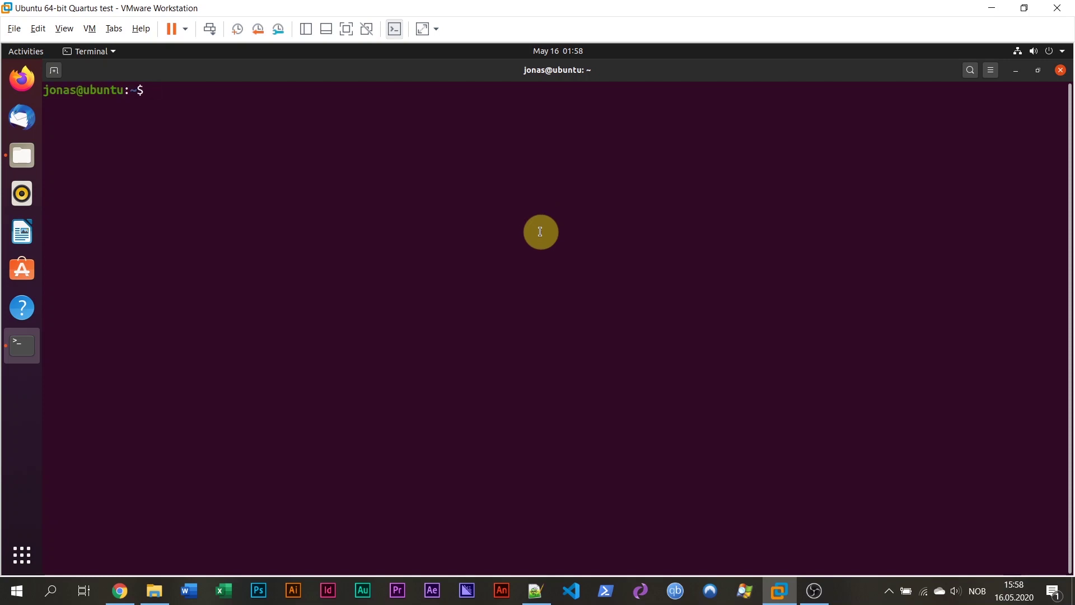
text(sudo apt update)
key(Return)
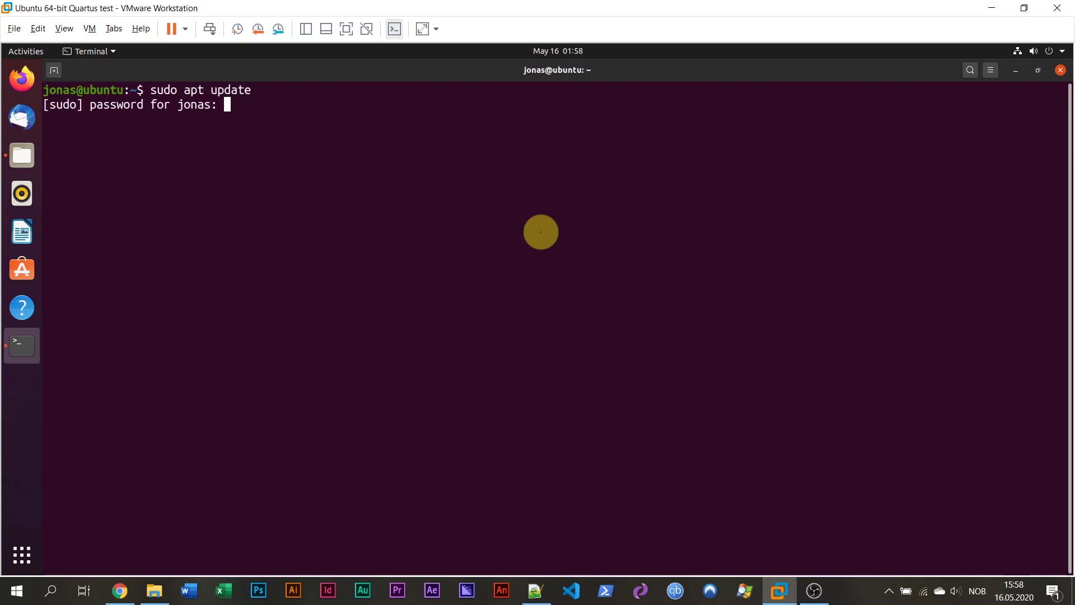
key(Return)
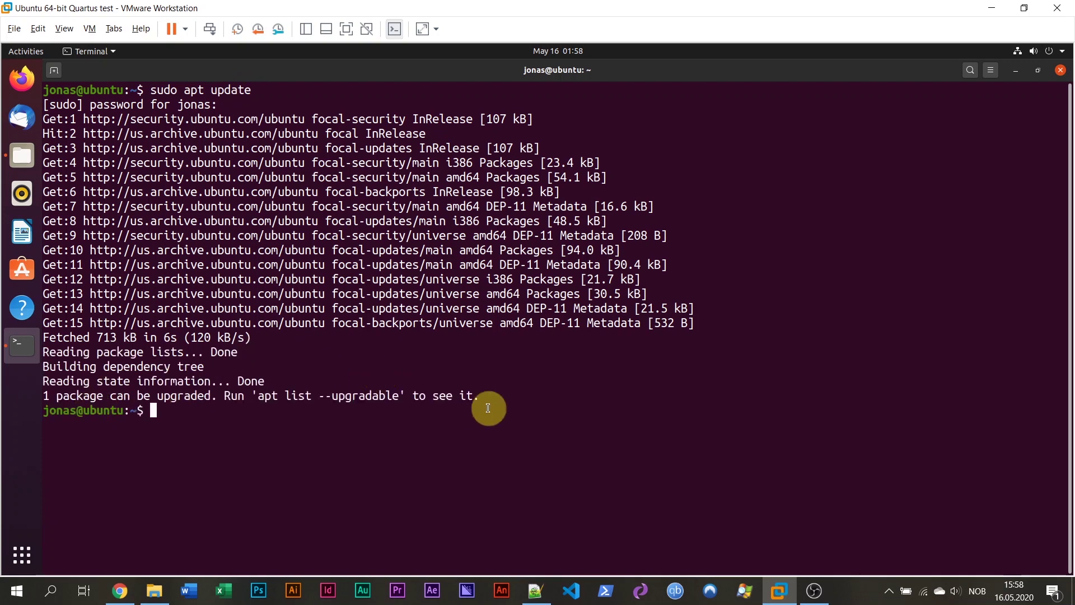
Run sudo apt upgrade, accepting the libjson-c4 upgrade, then list the home folder with ls.
text(sudo apt u)
text(pgrade)
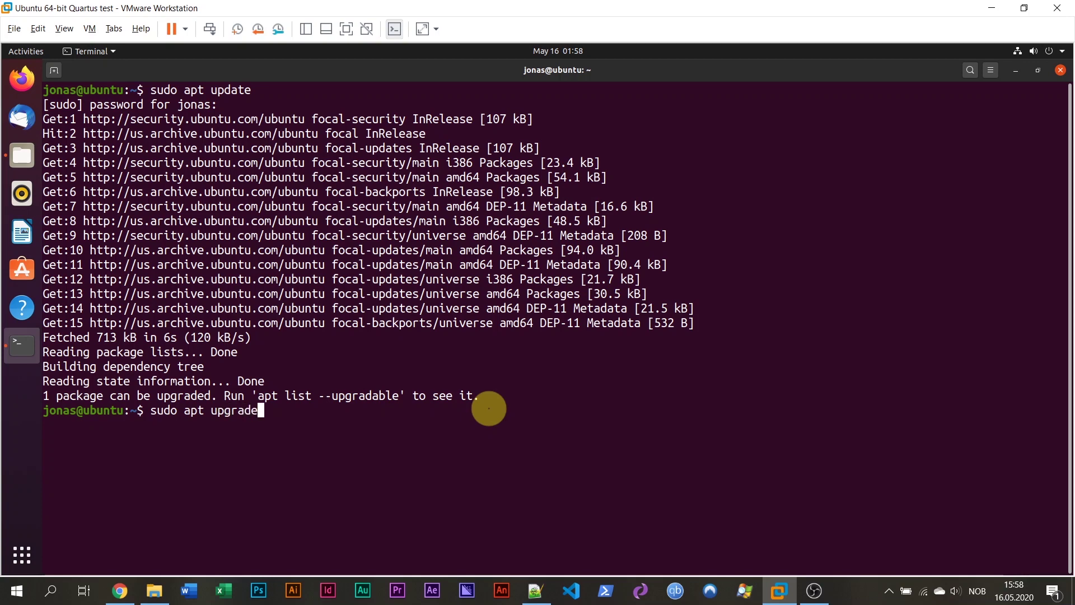
key(Return)
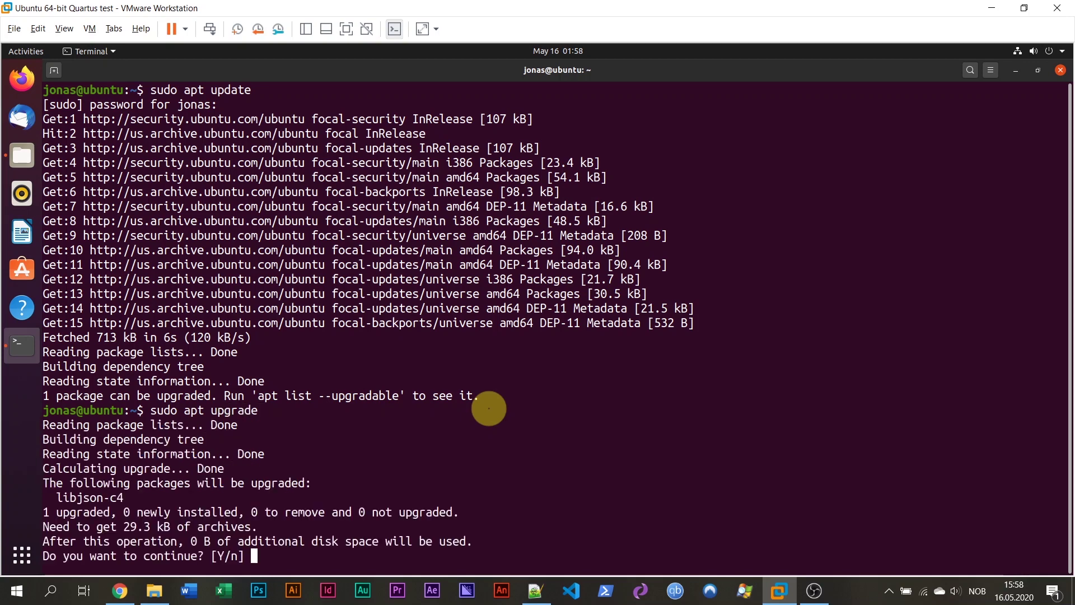
key(Return)
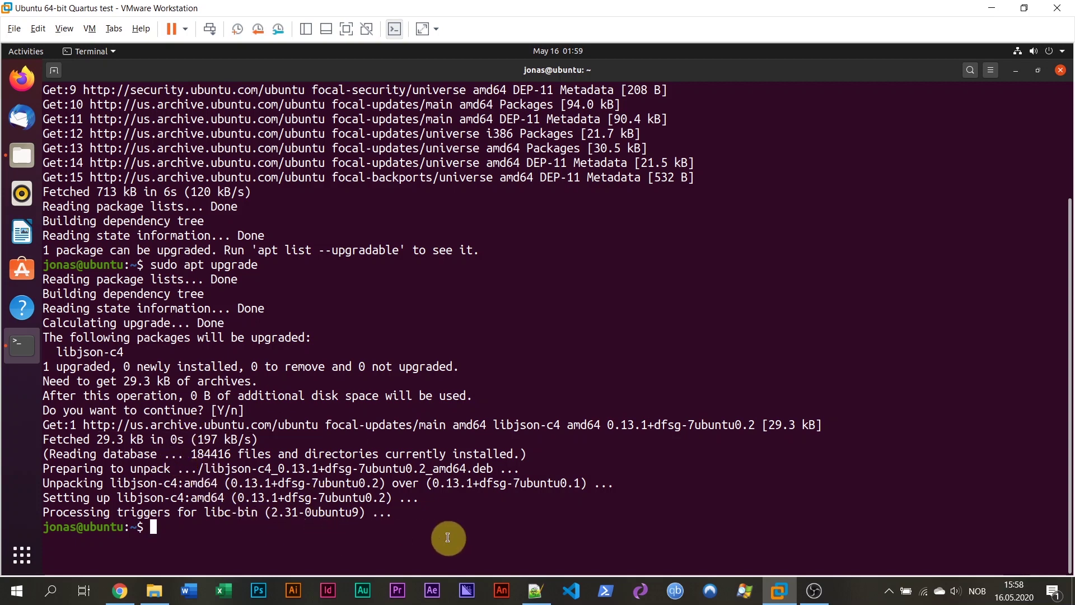
text(ls)
key(Return)
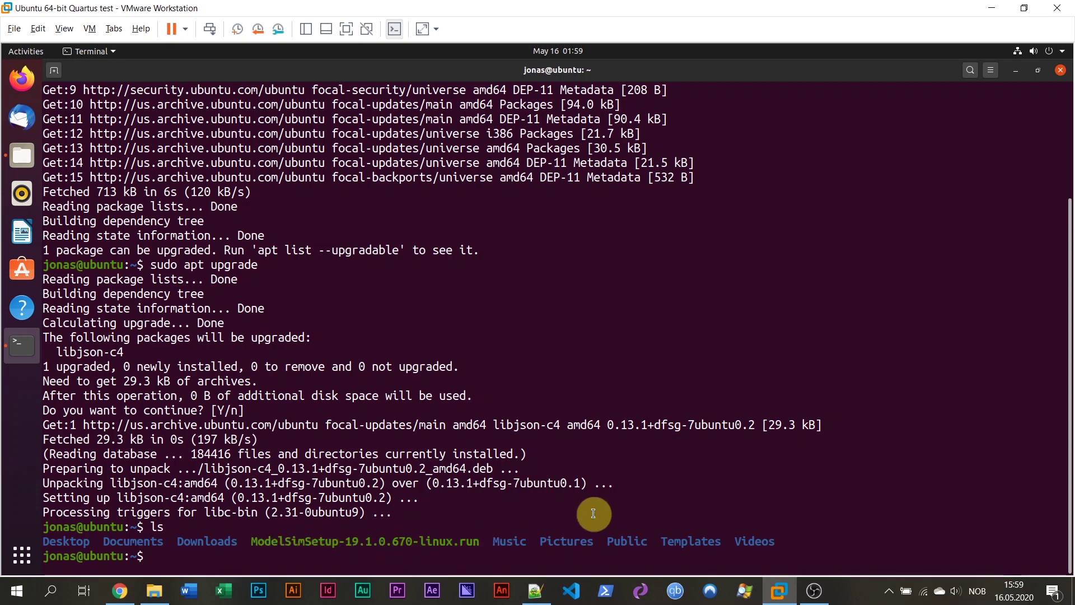
Launch the ./ModelSimSetup-19.1.0.670-linux.run installer from the terminal.
text(./M)
key(Tab)
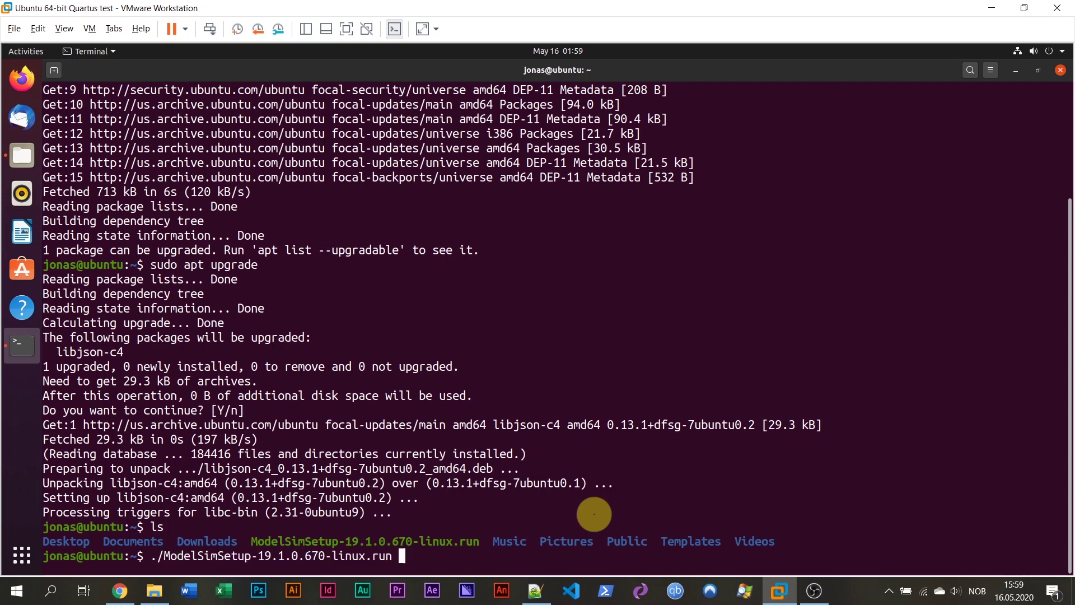
key(Return)
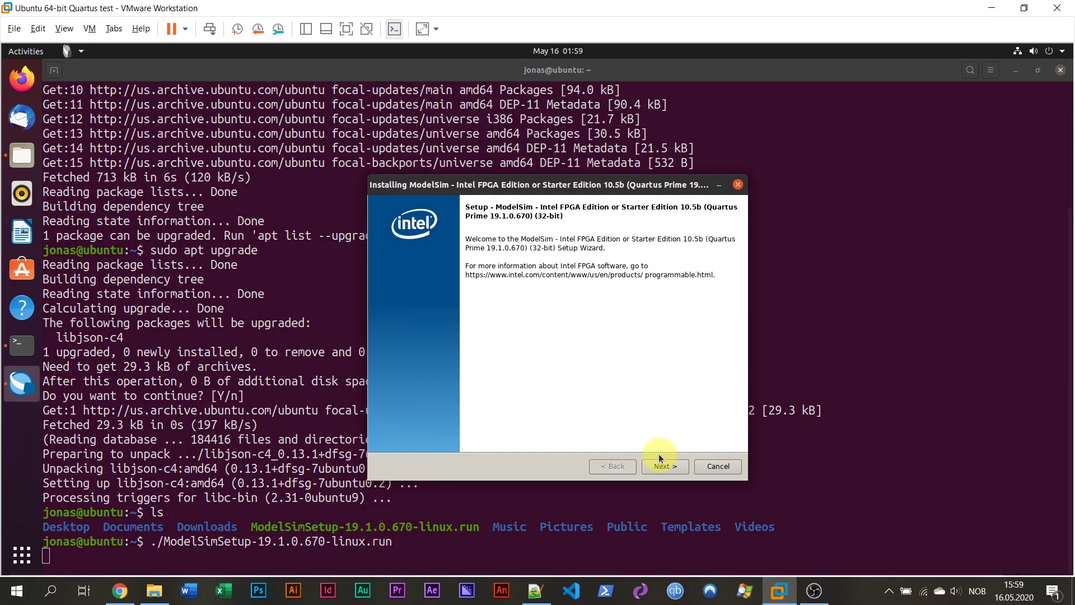
Choose Starter Edition, accept the licence, keep the default folder and start the installation.
click(664, 467)
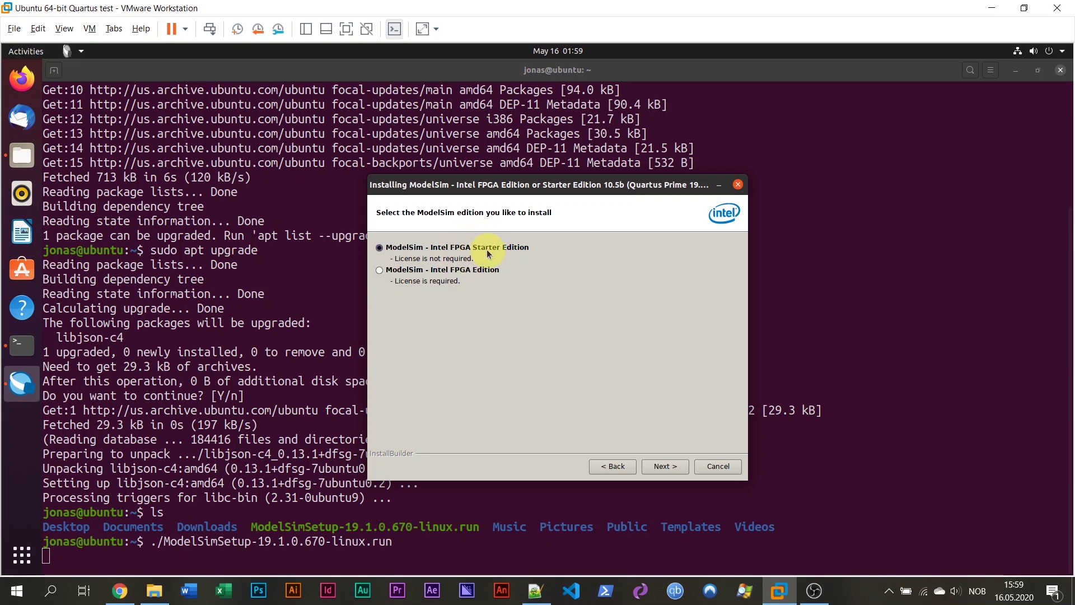
click(665, 467)
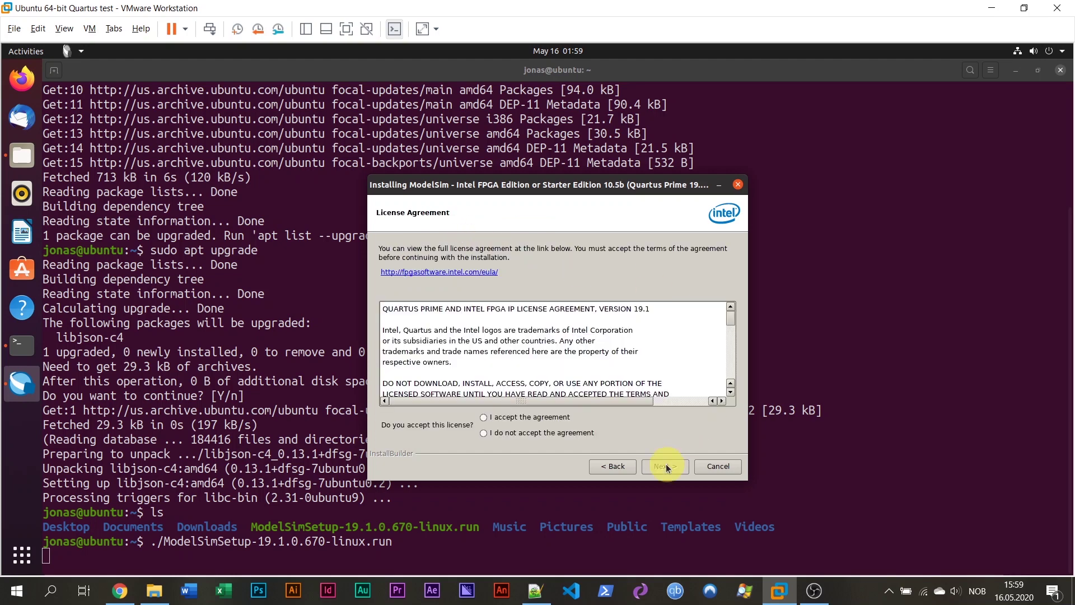
click(552, 417)
click(664, 467)
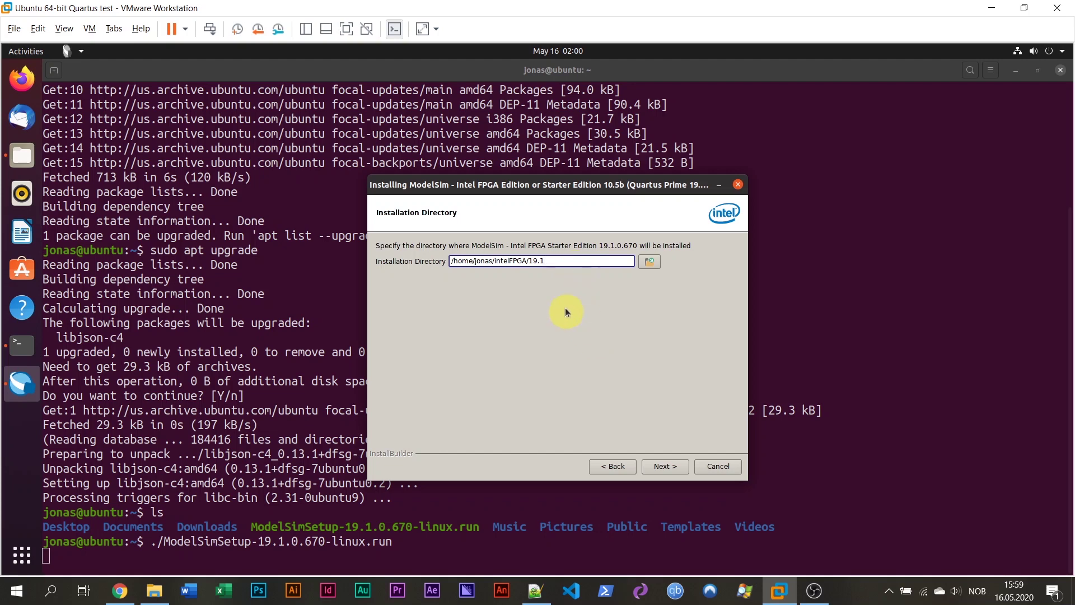
click(672, 468)
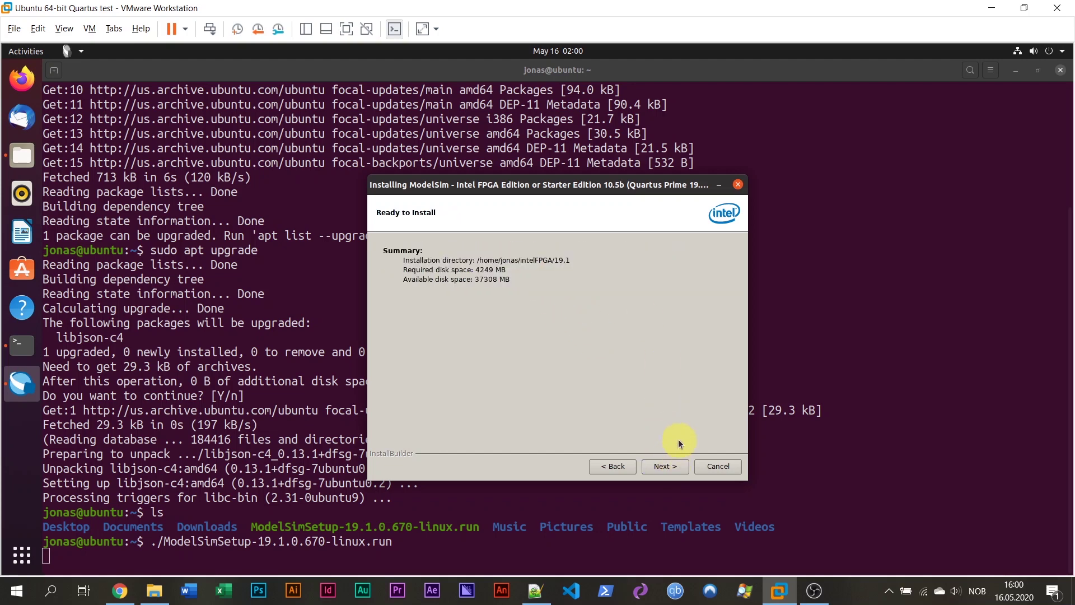
click(674, 466)
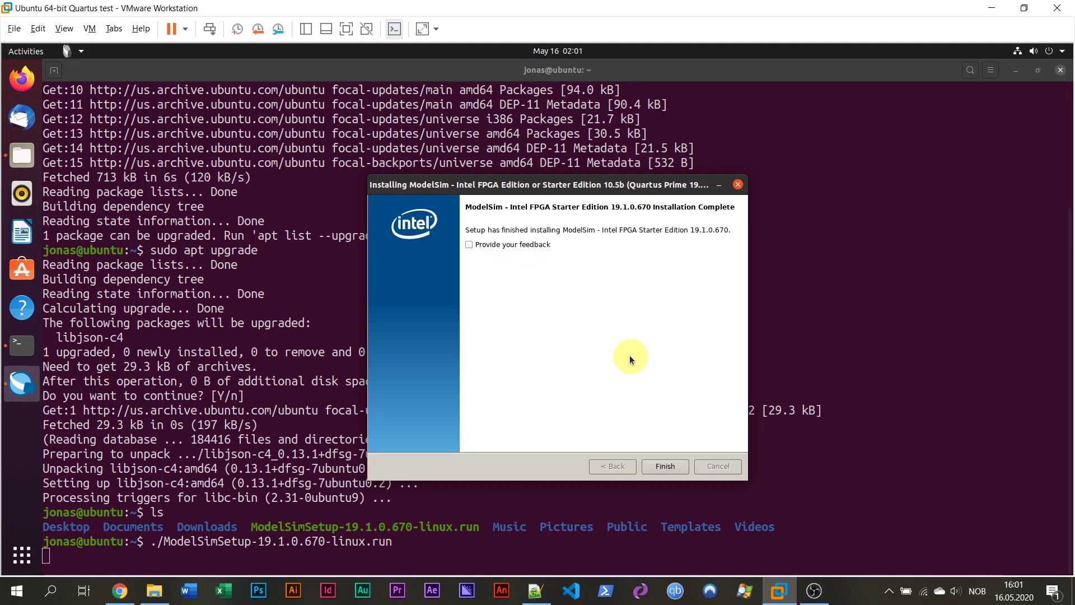
Close the finished installer and list the home folder.
click(667, 467)
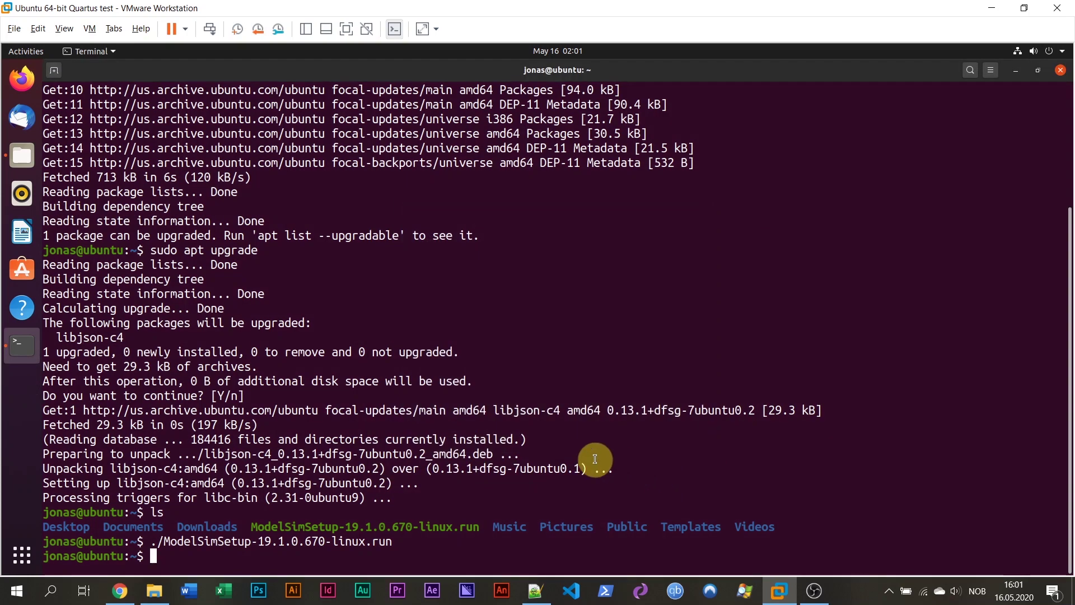
text(ls)
key(Return)
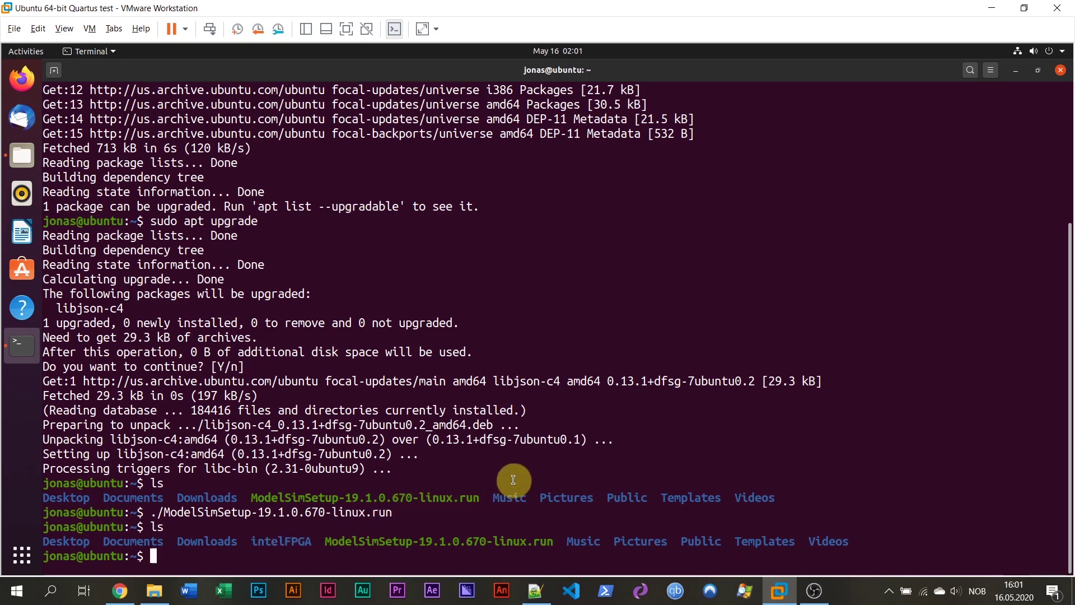
Run ./intelFPGA/19.1/modelsim_ase/bin/vsim, which fails over the missing linux_rh60 directory.
text(./in)
key(Tab)
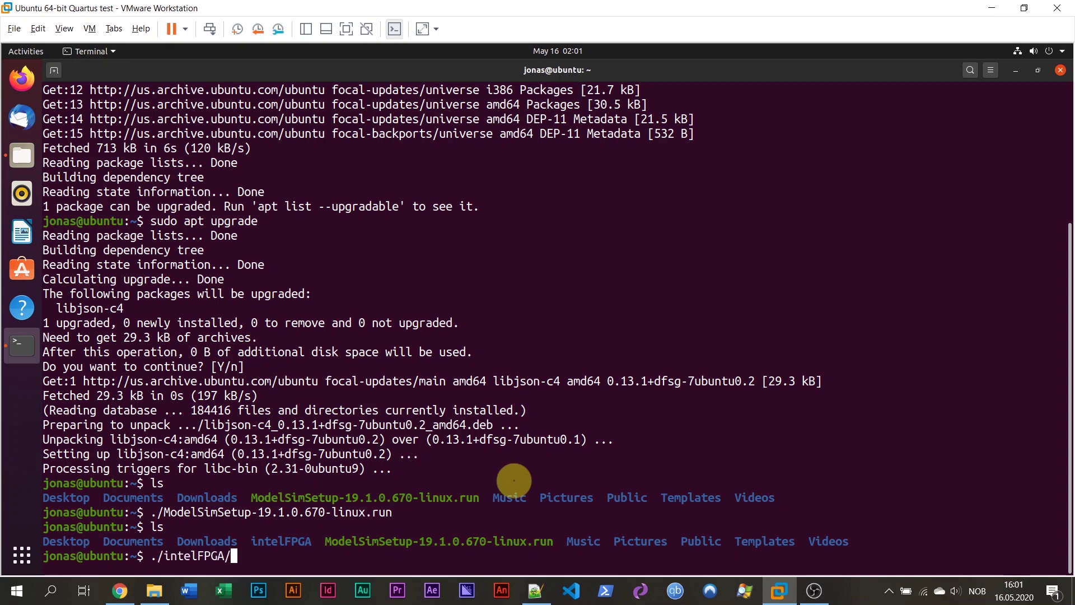
key(Tab)
text(mo)
key(Tab)
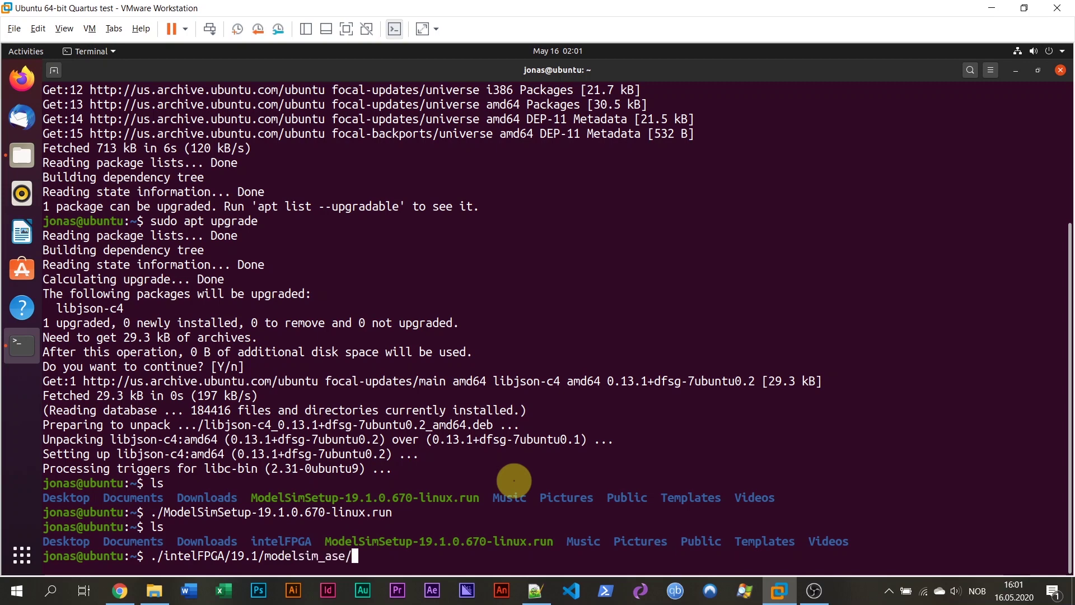
text(b)
key(Tab)
text(vs)
key(Tab)
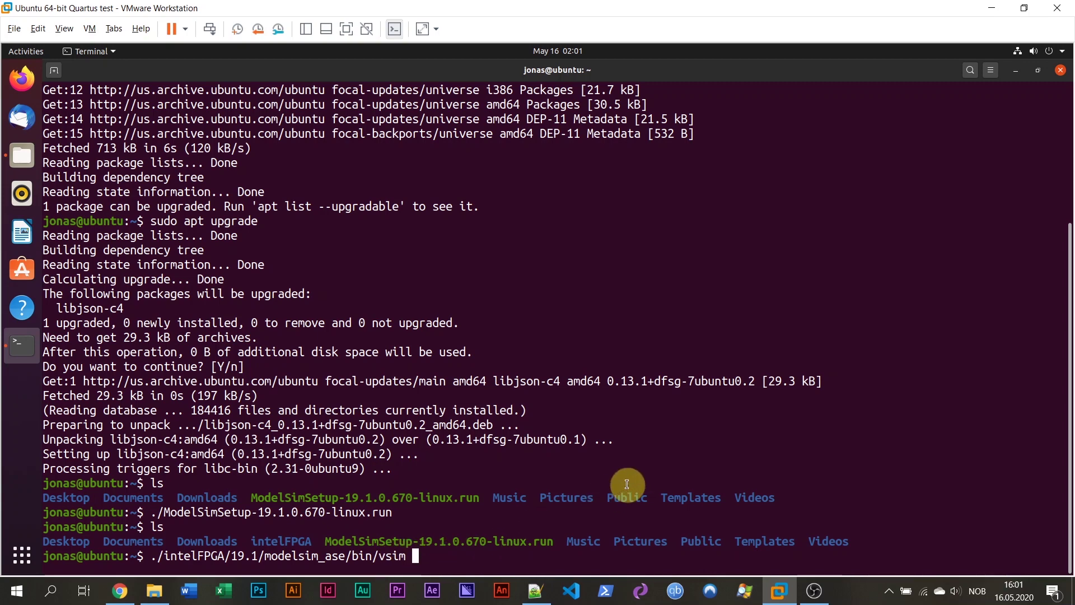
key(Return)
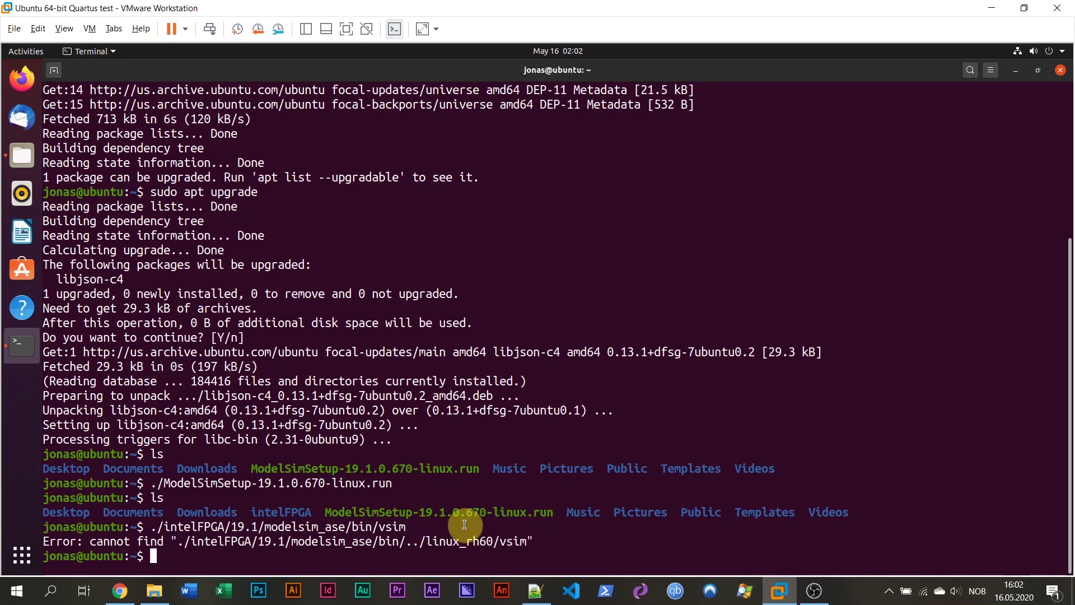
List details of the vsim link and the vco script it points to.
text(ls -l)
text(./intelFPGA/19.1/modelsim_ase/bin/vsim)
key(Return)
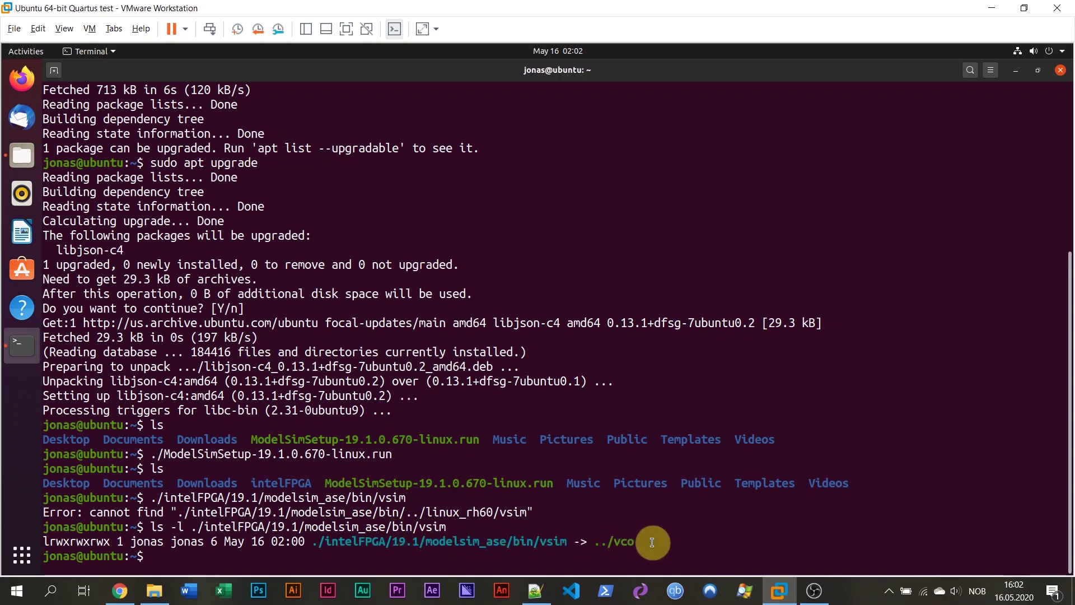
key(Up)
key(BackSpace)
key(BackSpace)
key(BackSpace)
key(BackSpace)
key(BackSpace)
key(BackSpace)
key(BackSpace)
key(BackSpace)
text(vco)
key(Return)
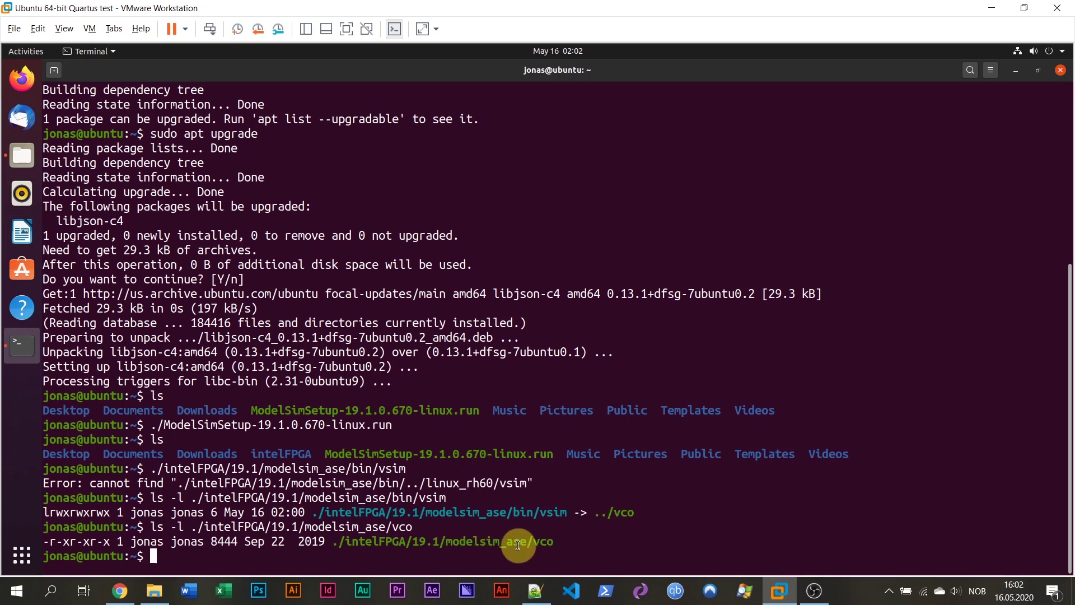
Page through the vco script with more, then show its read-only permissions.
text(more ./intelFPGA/19.1/modelsim_ase/vco)
key(Return)
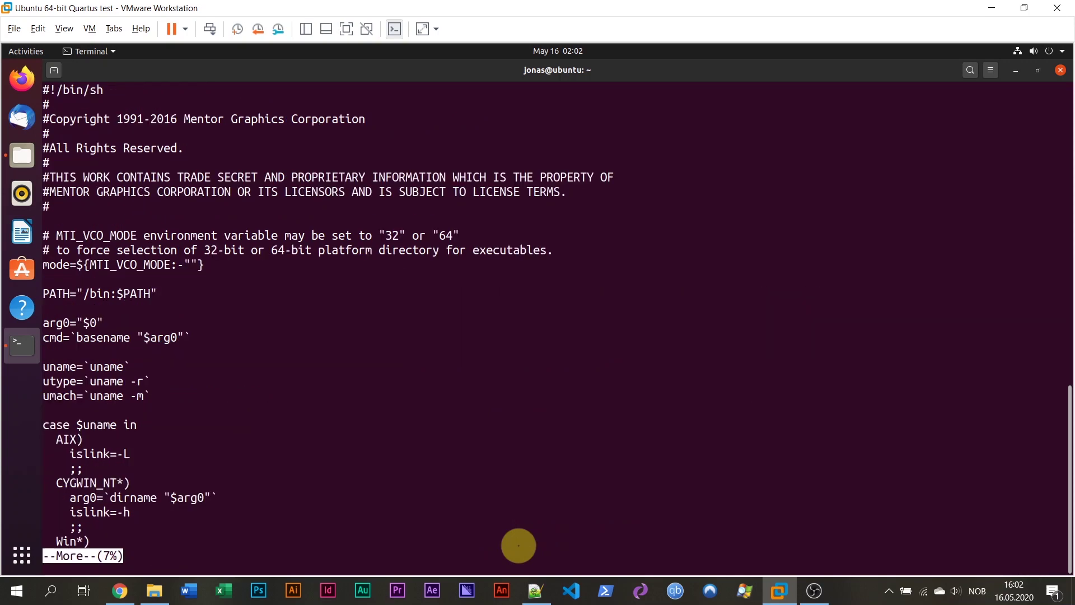
key(space)
key(space)
text(qls -l ./intelFPGA/19.1/modelsim_ase/vco)
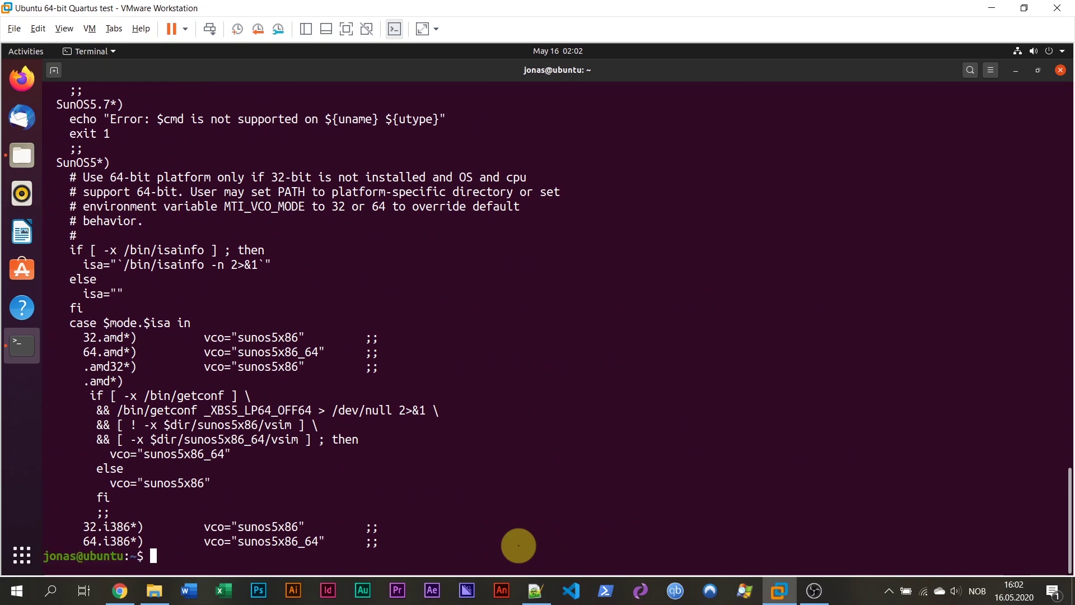
key(Return)
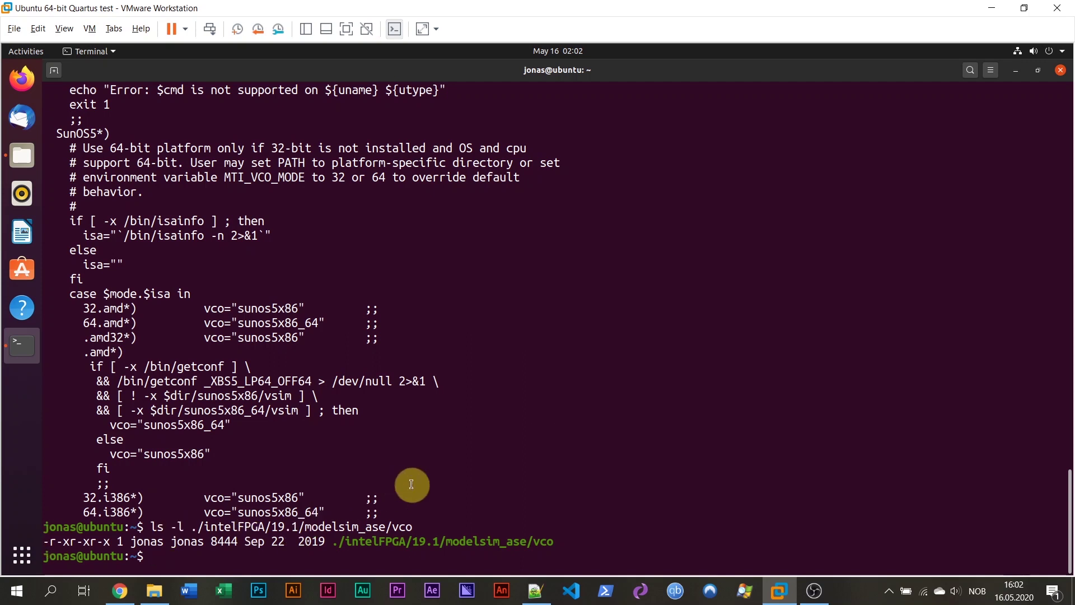
Make the vco script owner-writable with chmod u+w and confirm it with ls -l.
text(chmod u+w)
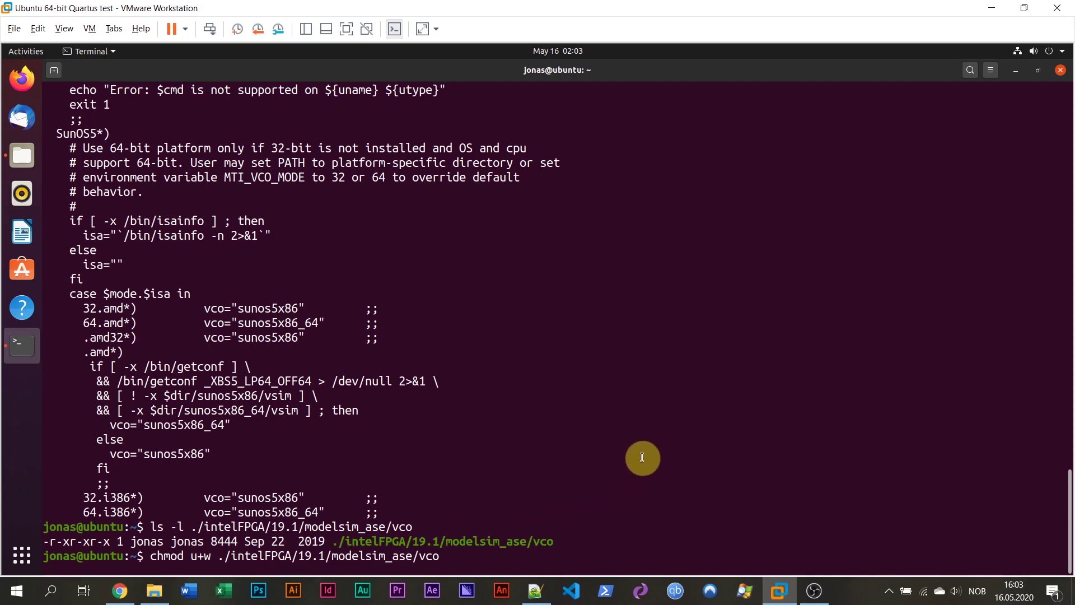
key(Return)
key(Up)
key(Up)
key(Return)
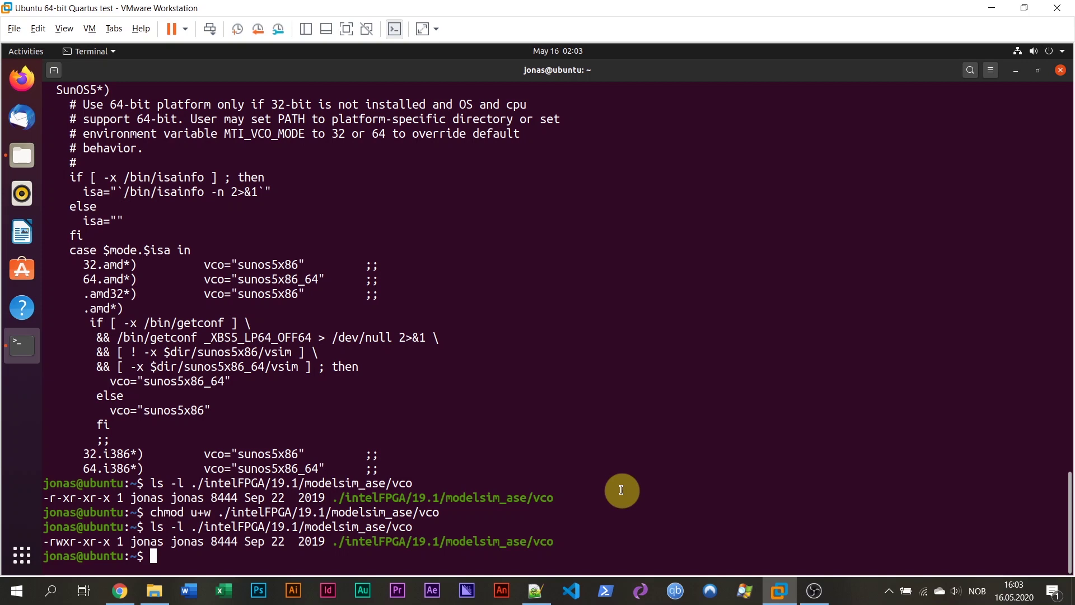
Copy the vco script to a backup named vco_original.
text(cp)
text(./intelFPGA/19.1/modelsim_ase/vco)
text(./intelFPGA/19.1/modelsim_ase/vco)
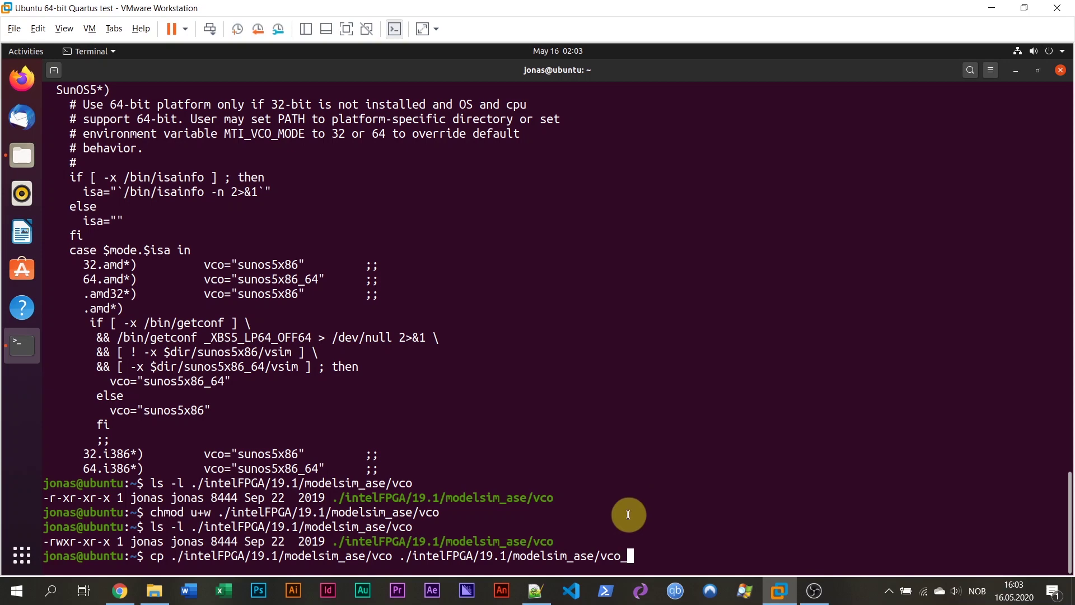
text(_orignal)
key(BackSpace)
text(ina)
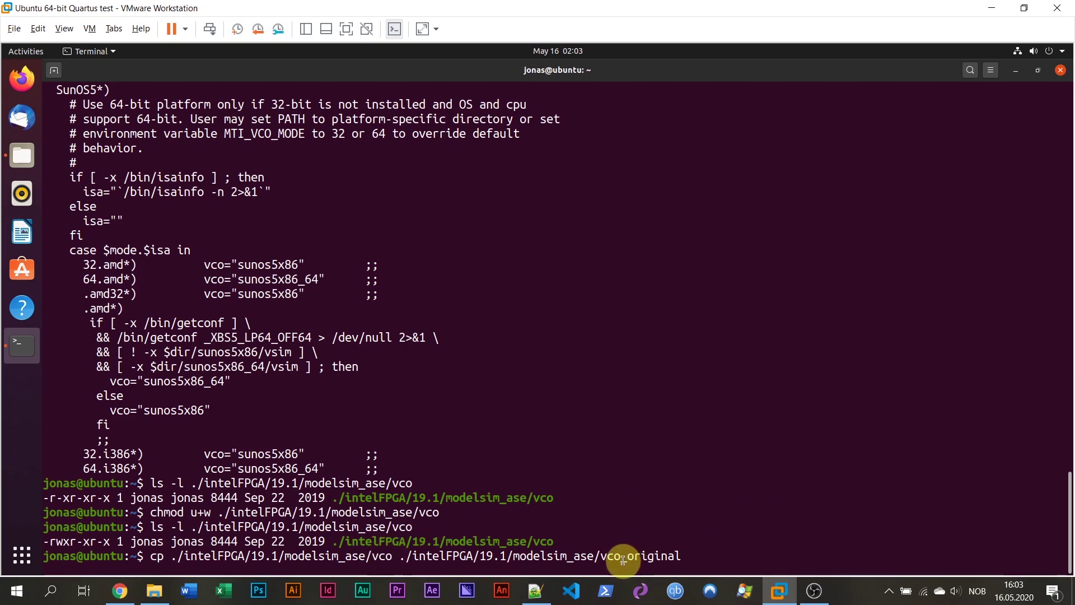
key(Return)
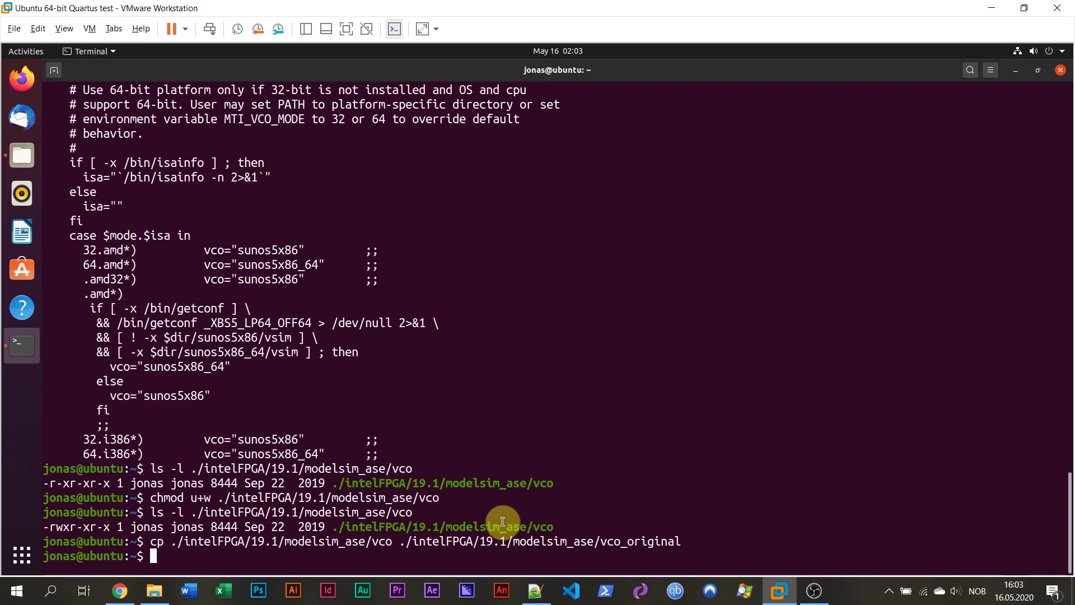
Copy the three vco-patching sed commands from the VHDLwhiz guide, then return to the VM terminal.
drag(553, 527, 470, 526)
click(471, 526)
click(119, 590)
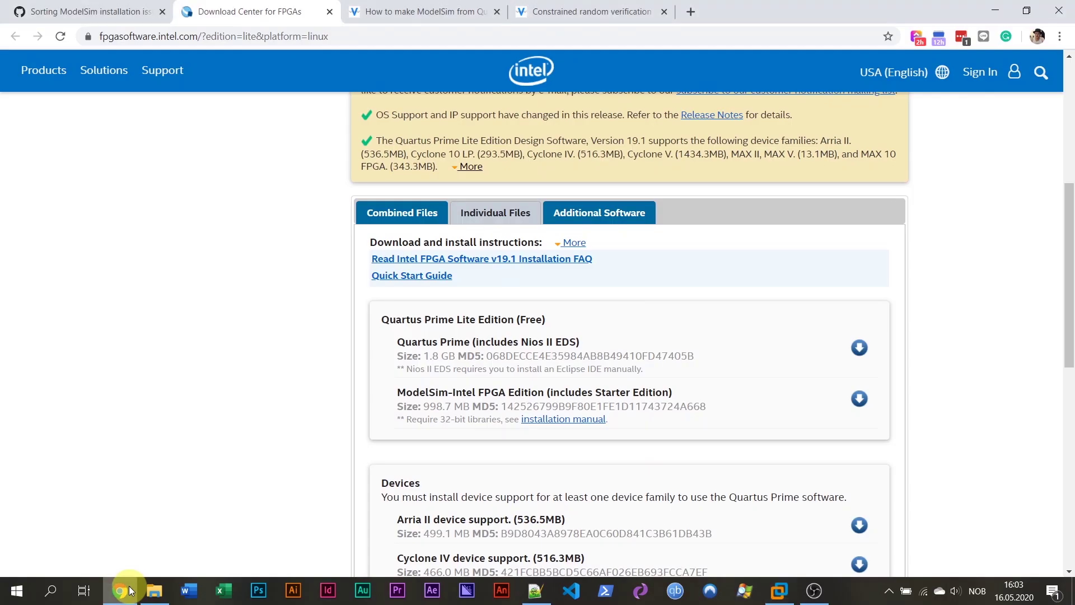
click(392, 12)
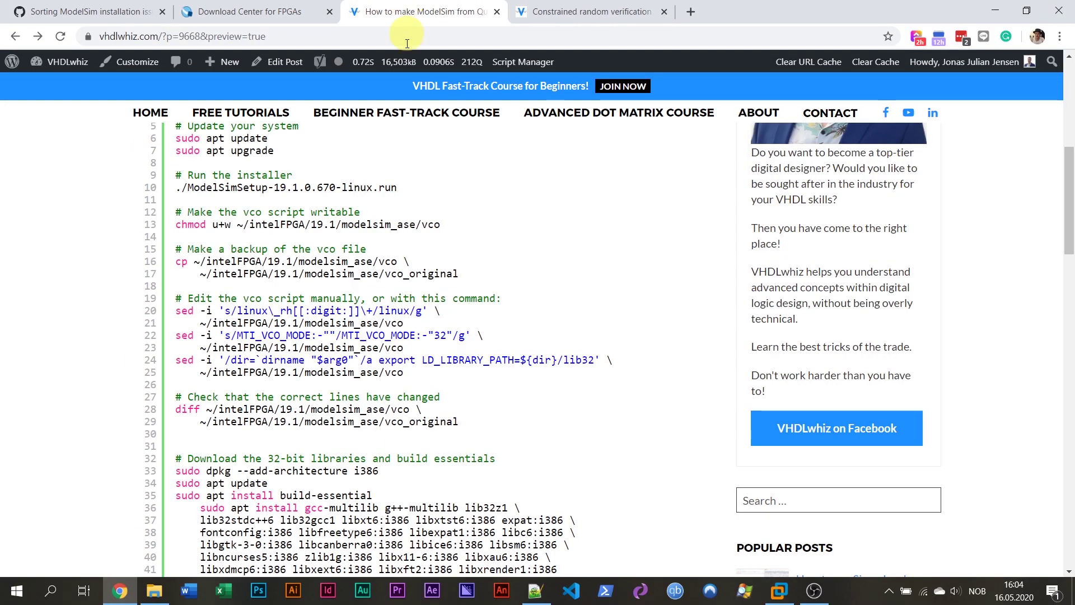
scroll(470, 346, up, 1)
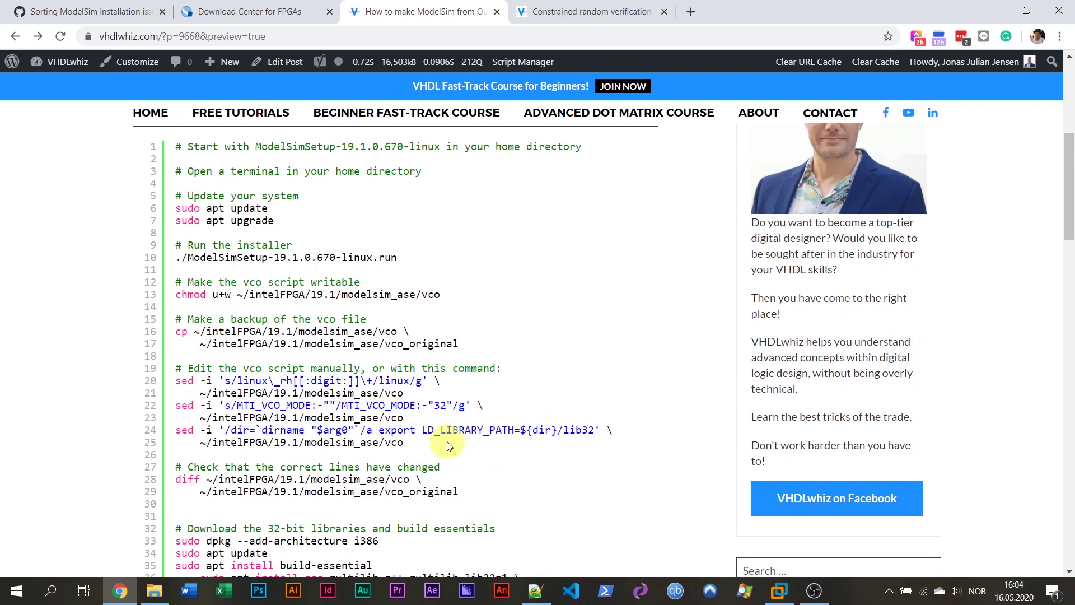
drag(447, 445, 168, 386)
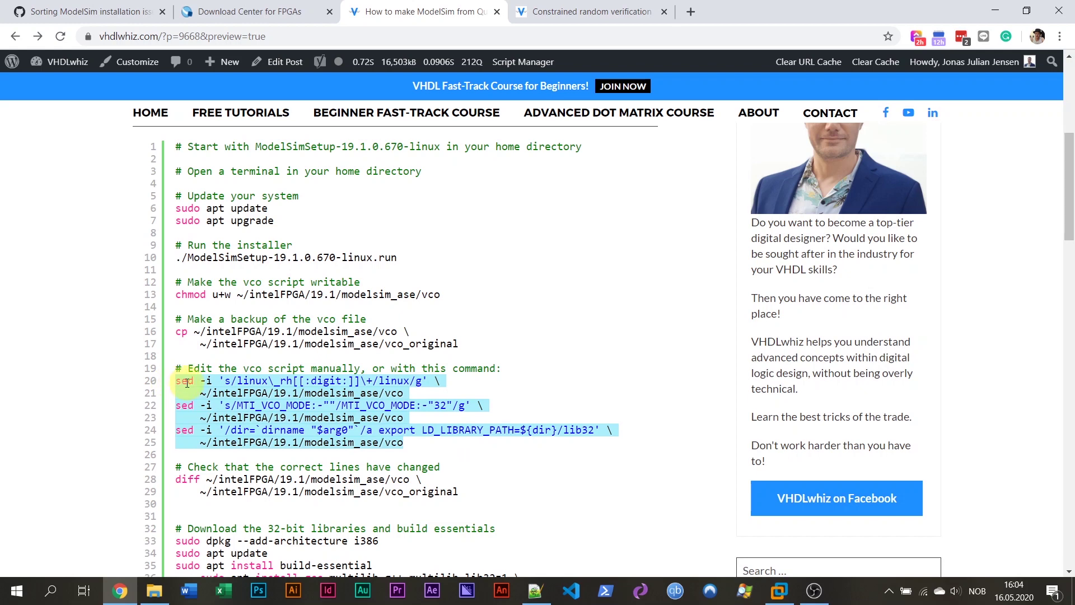
drag(443, 447, 183, 379)
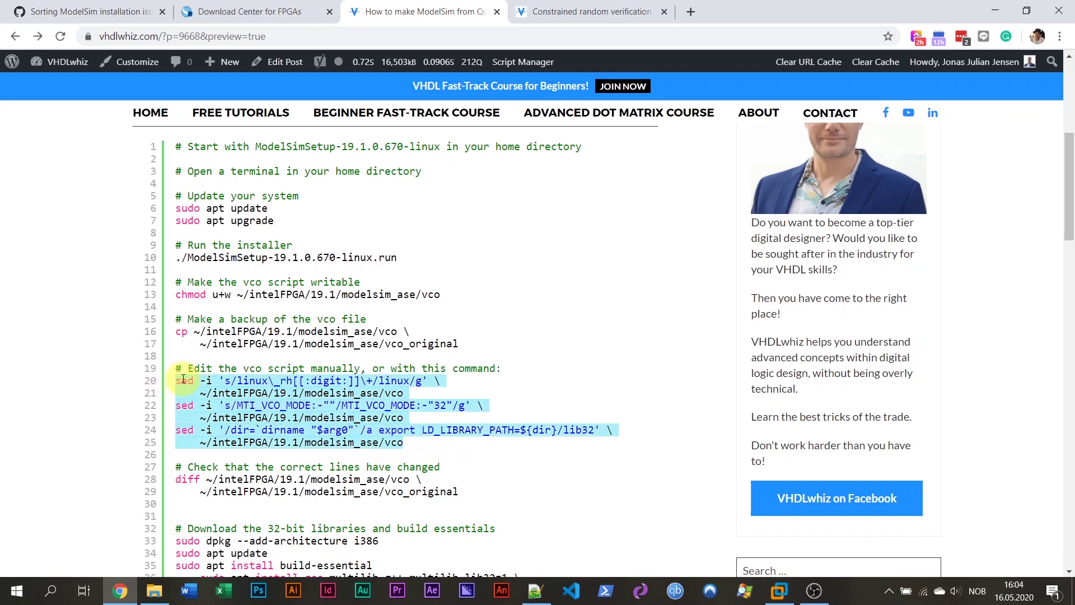
right_click(231, 388)
click(275, 395)
click(276, 395)
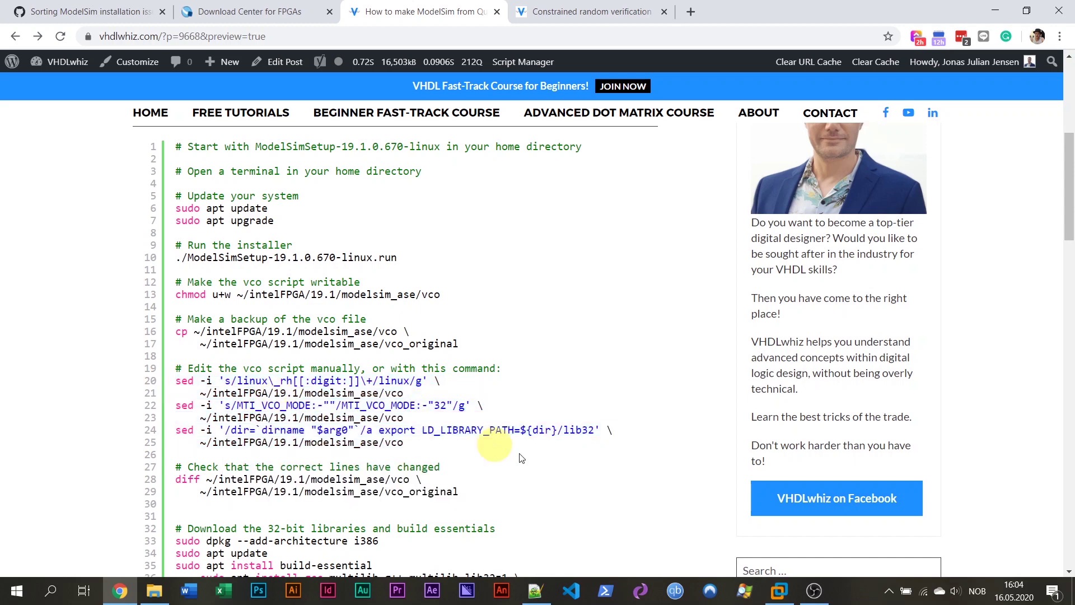
click(777, 593)
Paste and run the three sed commands to patch the vco script.
right_click(598, 429)
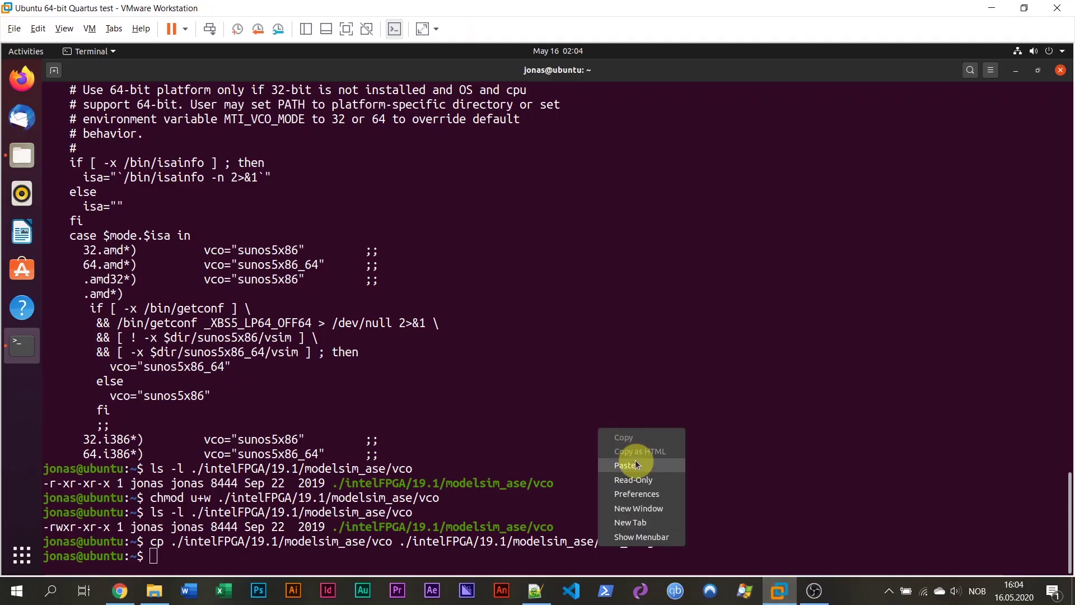
click(624, 465)
key(Return)
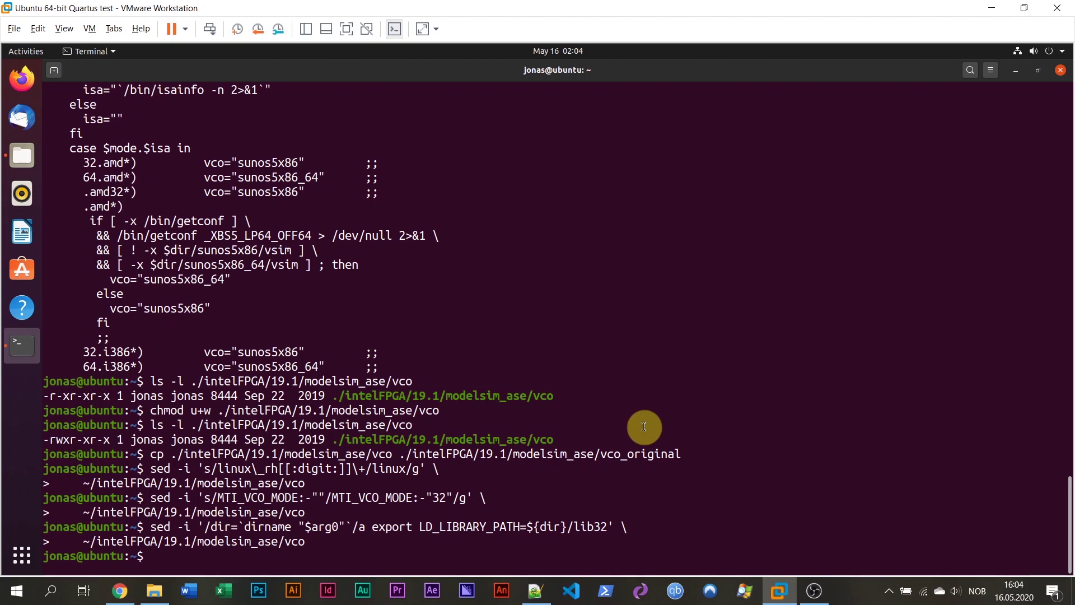
Diff ~/intelFPGA/19.1/modelsim_ase/vco against vco_original.
text(diff)
key(ctrl+shift+v)
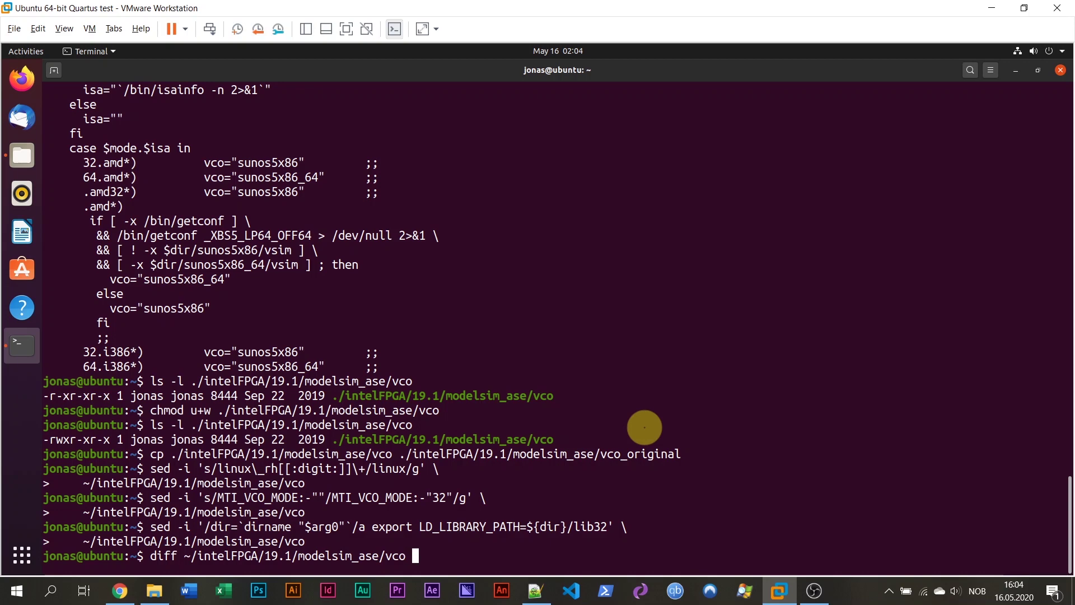
key(ctrl+shift+v)
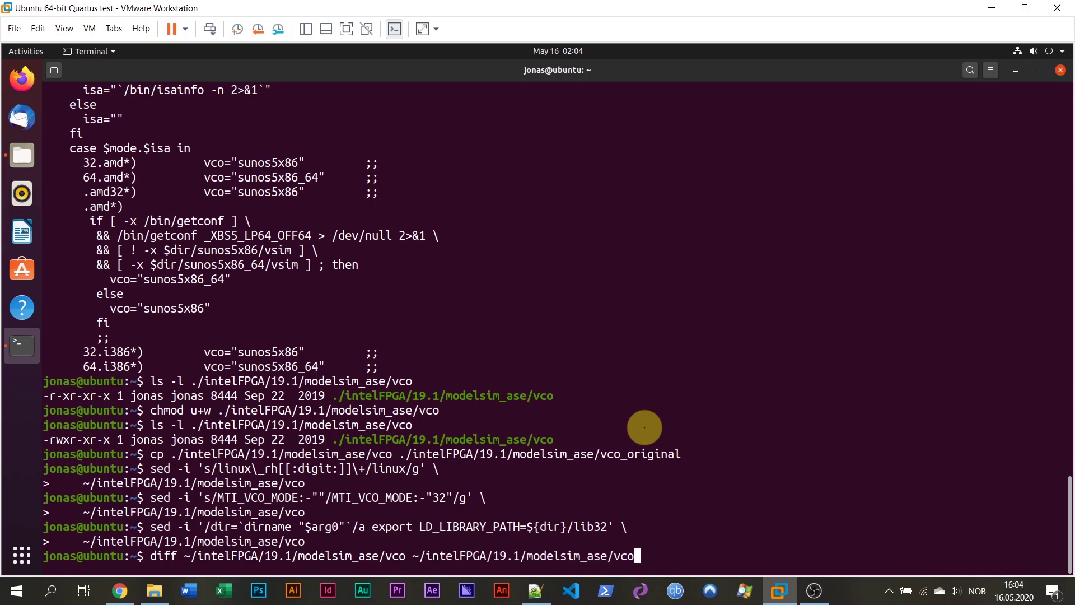
text(_original)
key(Return)
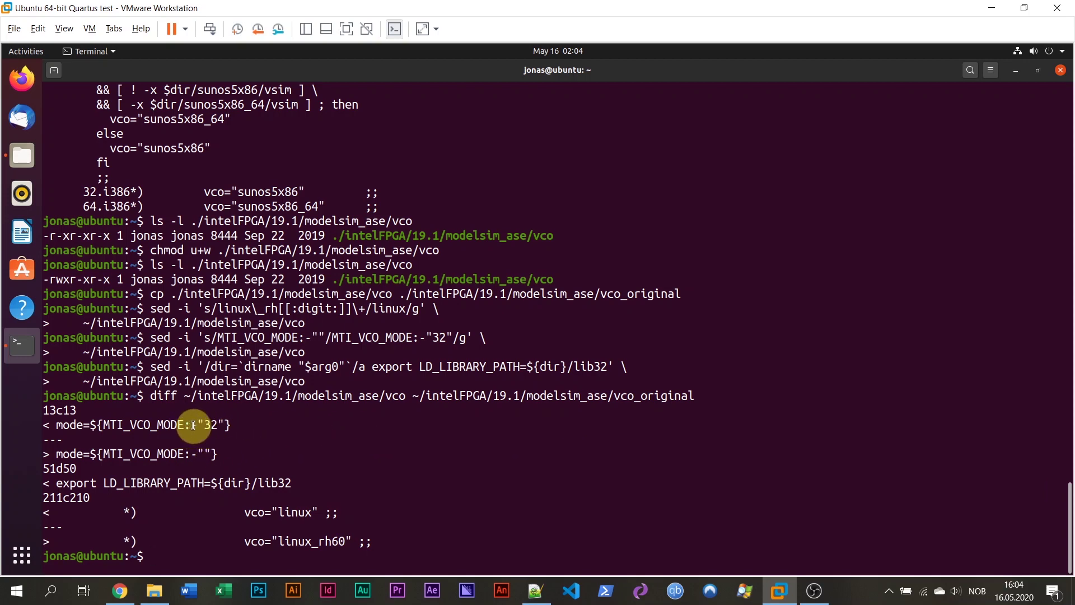
Highlight the changes: mode "32", the LD_LIBRARY_PATH export, and linux_rh60 becoming linux.
drag(191, 424, 231, 424)
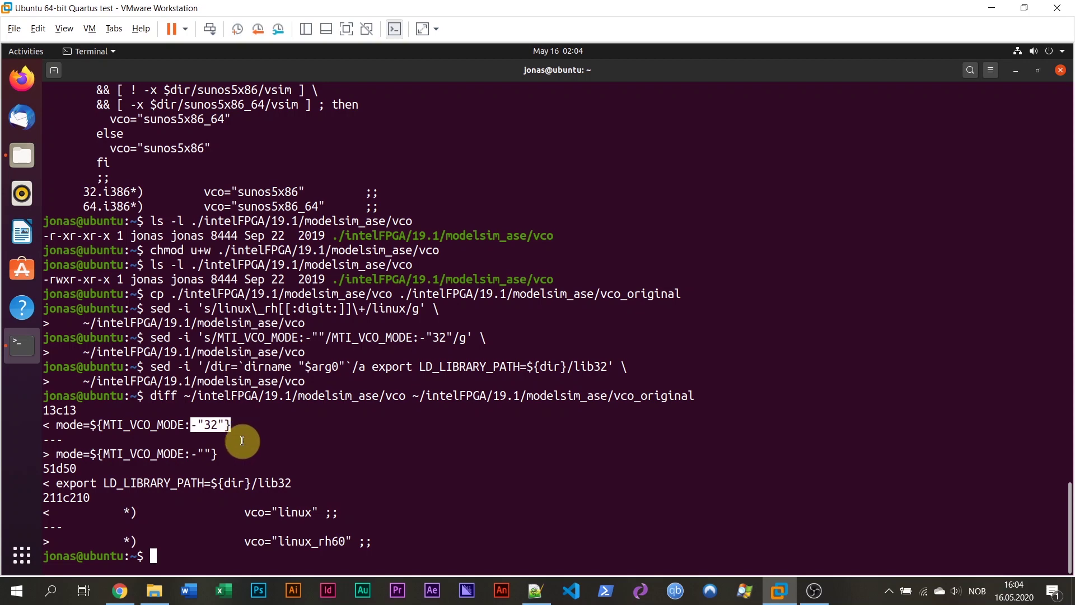
click(203, 440)
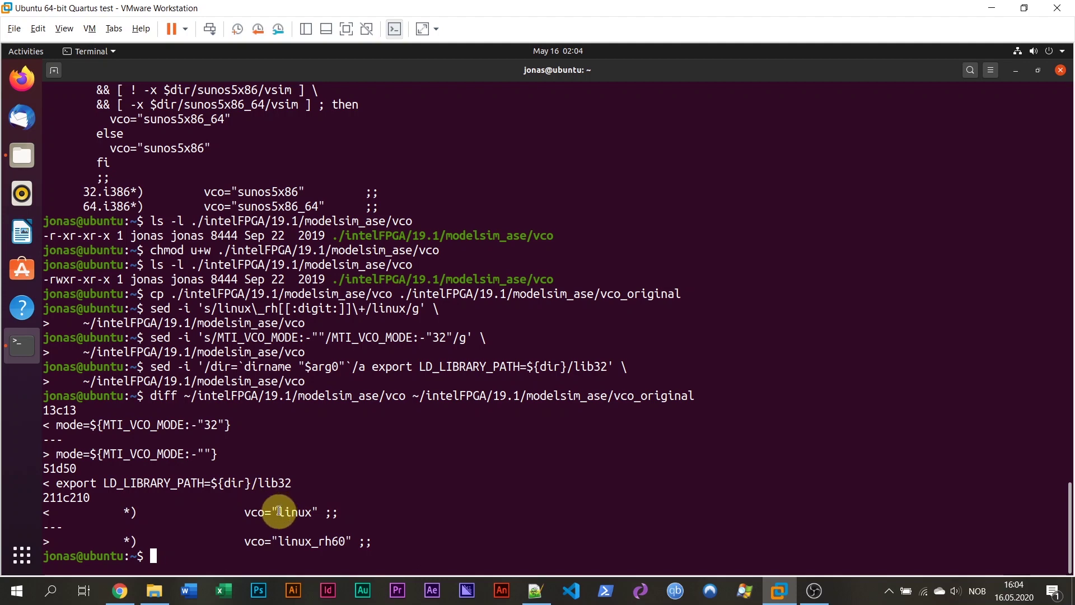
drag(277, 511, 347, 542)
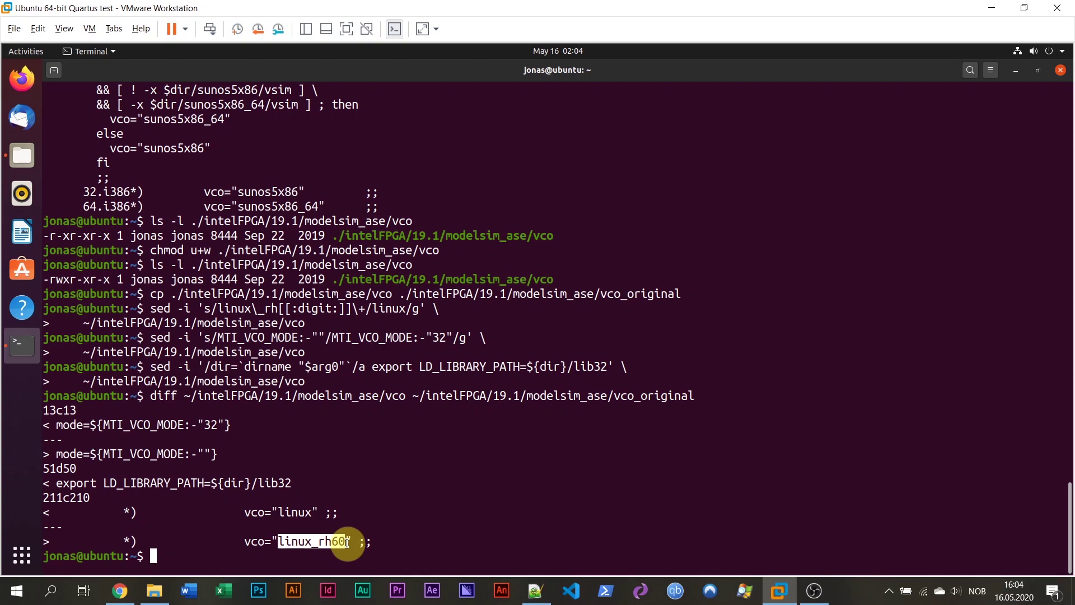
click(333, 546)
drag(278, 512, 315, 512)
click(314, 512)
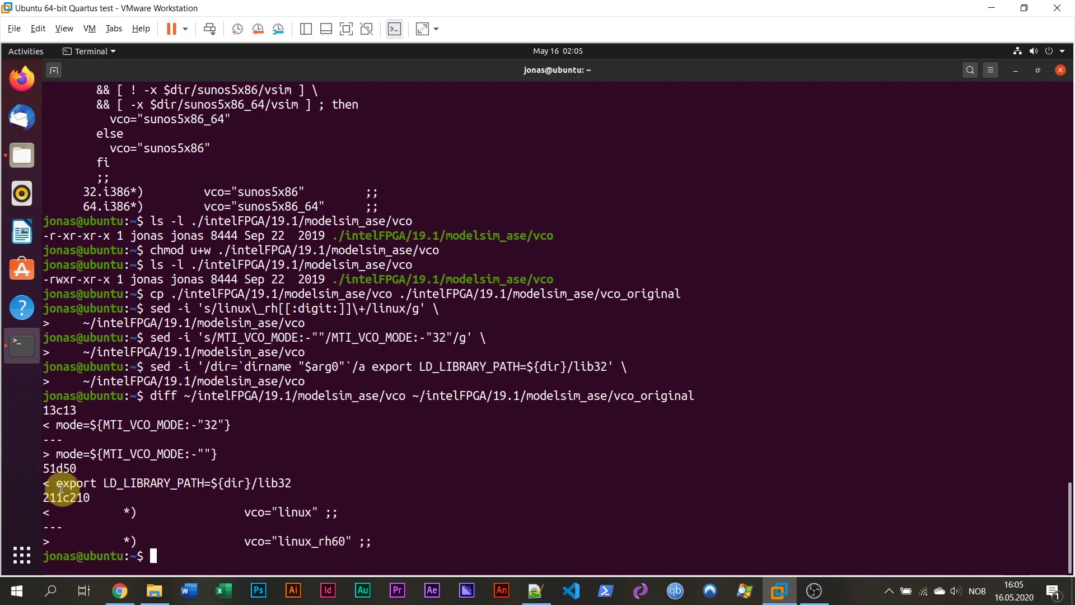
drag(56, 486, 290, 484)
click(331, 485)
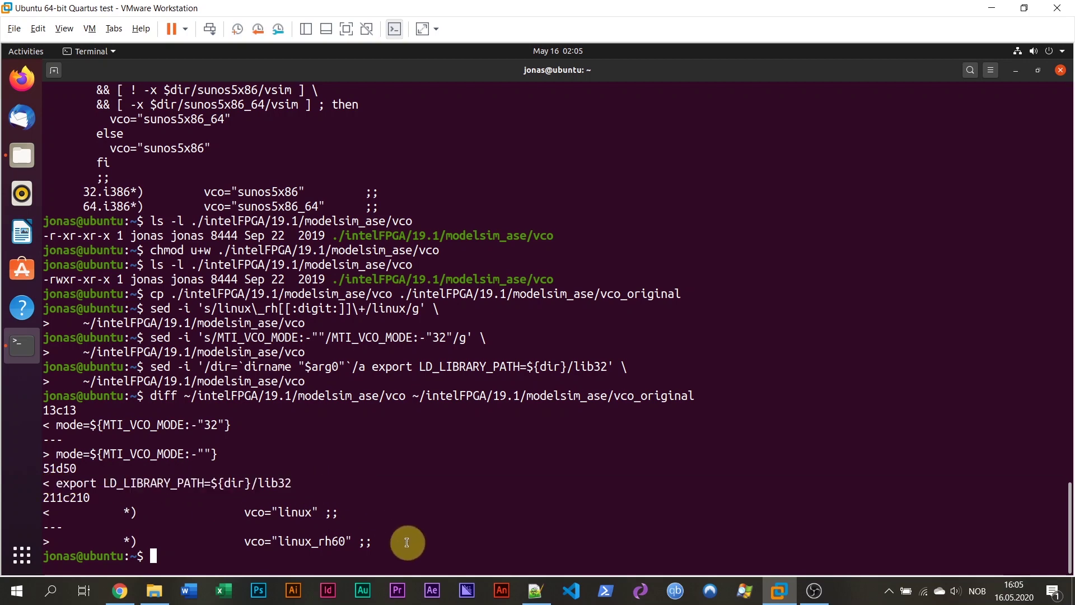
drag(408, 542, 42, 410)
click(296, 450)
Turn the recalled ls -l command into ./intelFPGA/19.1/modelsim_ase/bin/vsim and run it, getting 'linux/vsim: not found'.
key(Up)
key(Up)
key(Up)
key(Up)
key(Up)
key(Up)
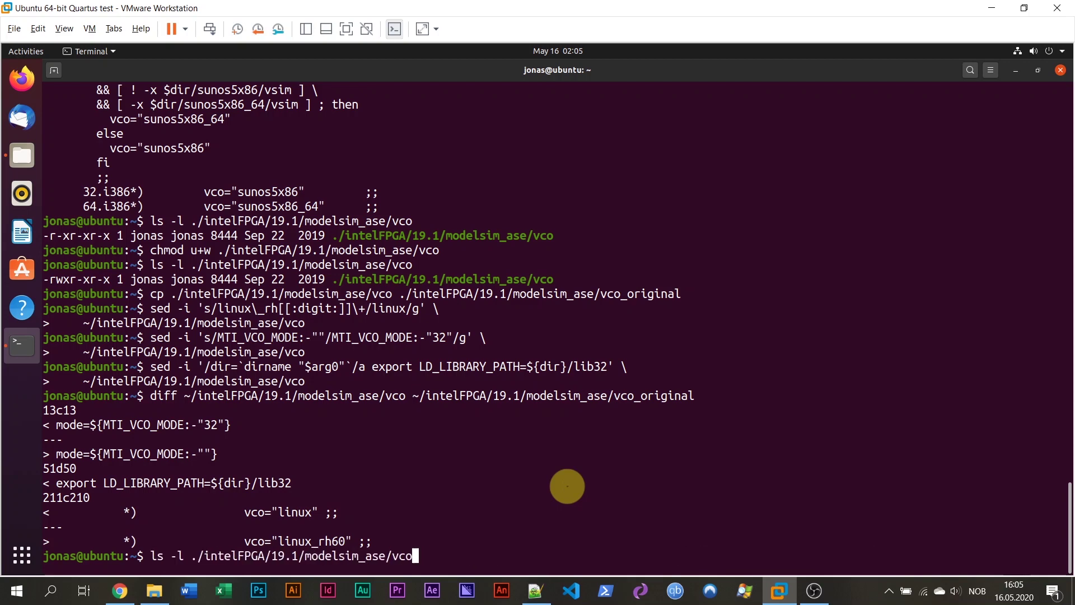
key(Up)
key(Down)
key(BackSpace)
key(BackSpace)
key(BackSpace)
text(bin/vsim)
key(ctrl+a)
key(Delete)
key(Delete)
key(Delete)
key(Delete)
key(Delete)
key(Delete)
key(ctrl+e)
key(Return)
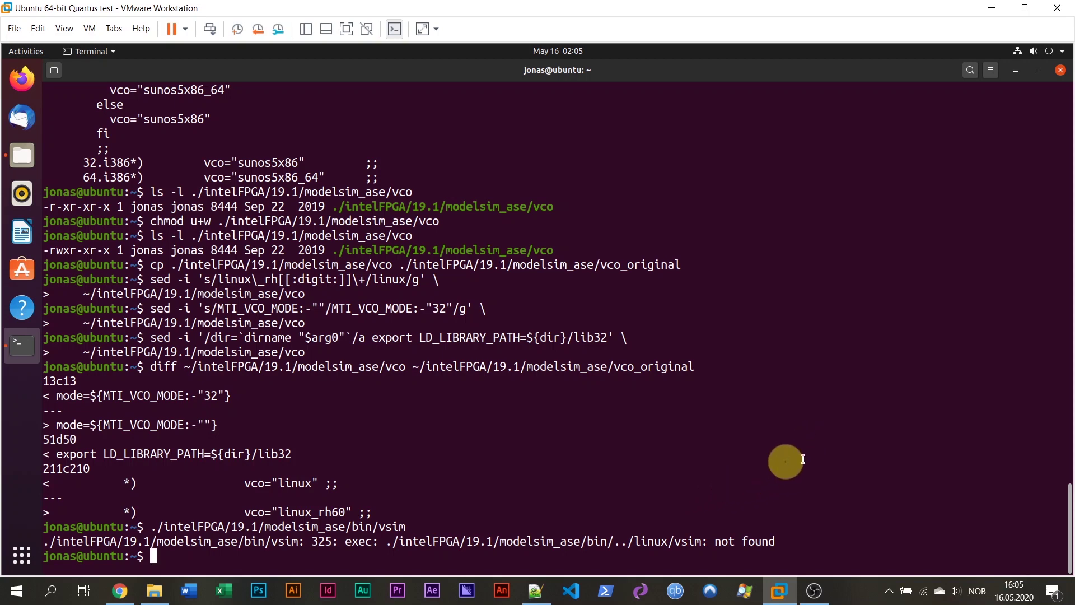
key(alt+Tab)
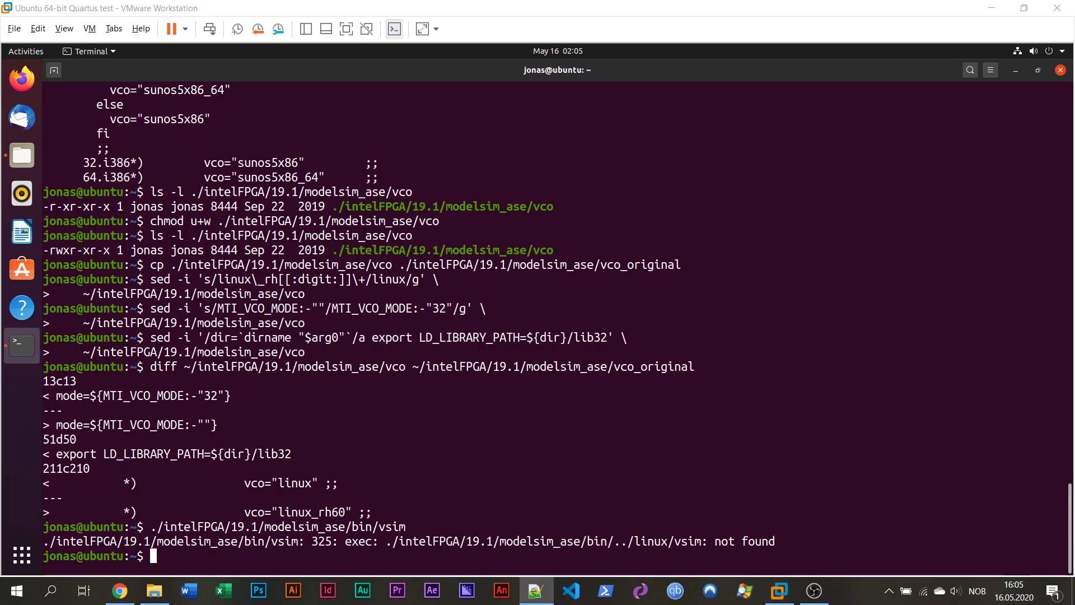
Copy the 32-bit library install commands, lines 33–41, from the VHDLwhiz tutorial.
click(121, 589)
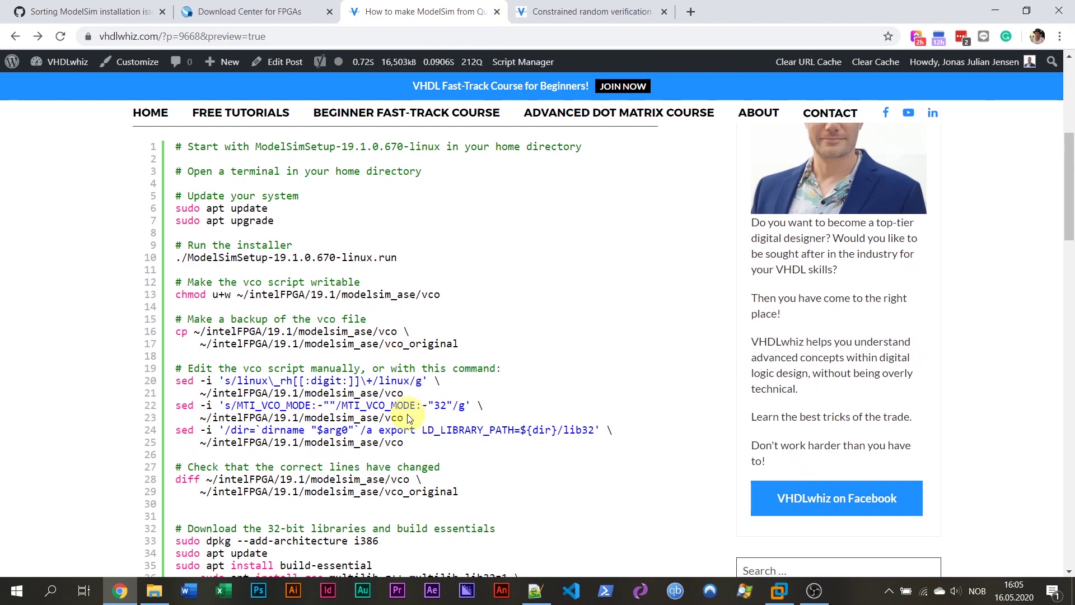
scroll(375, 364, down, 3)
scroll(392, 336, down, 3)
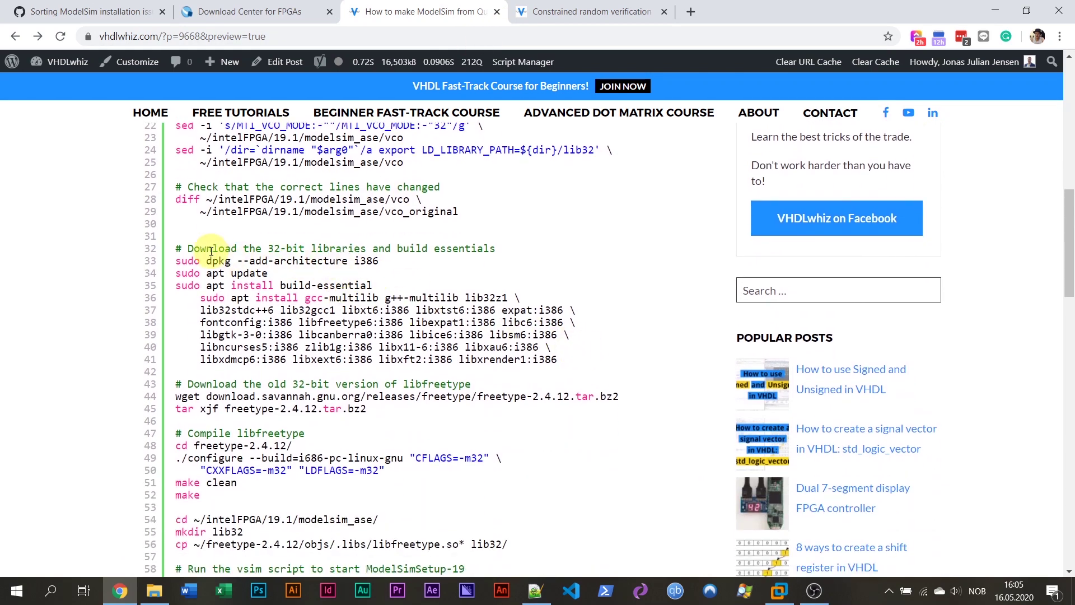
drag(579, 364, 198, 261)
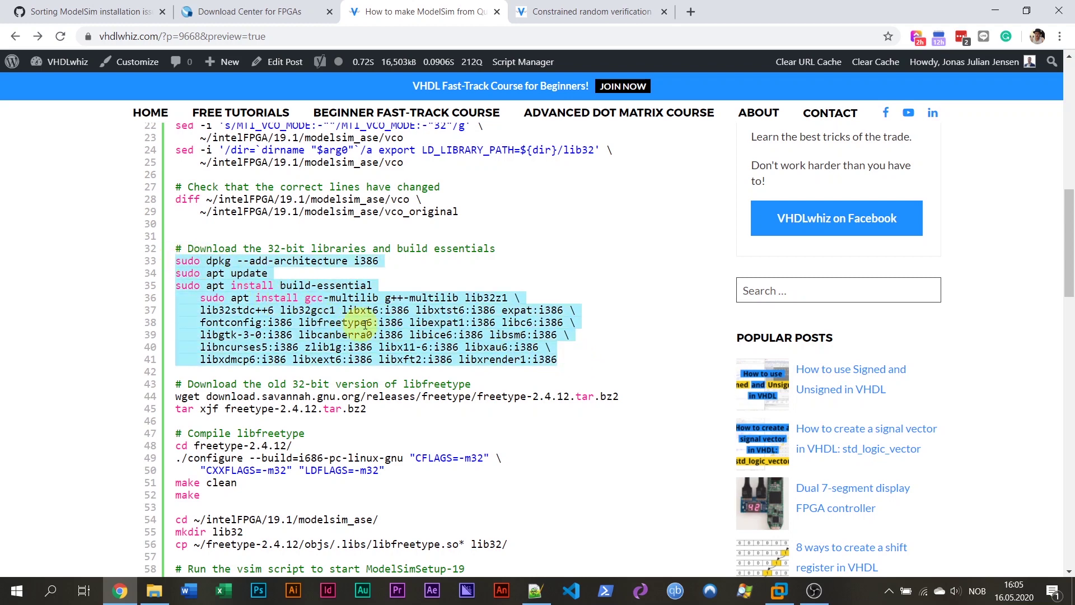
right_click(318, 253)
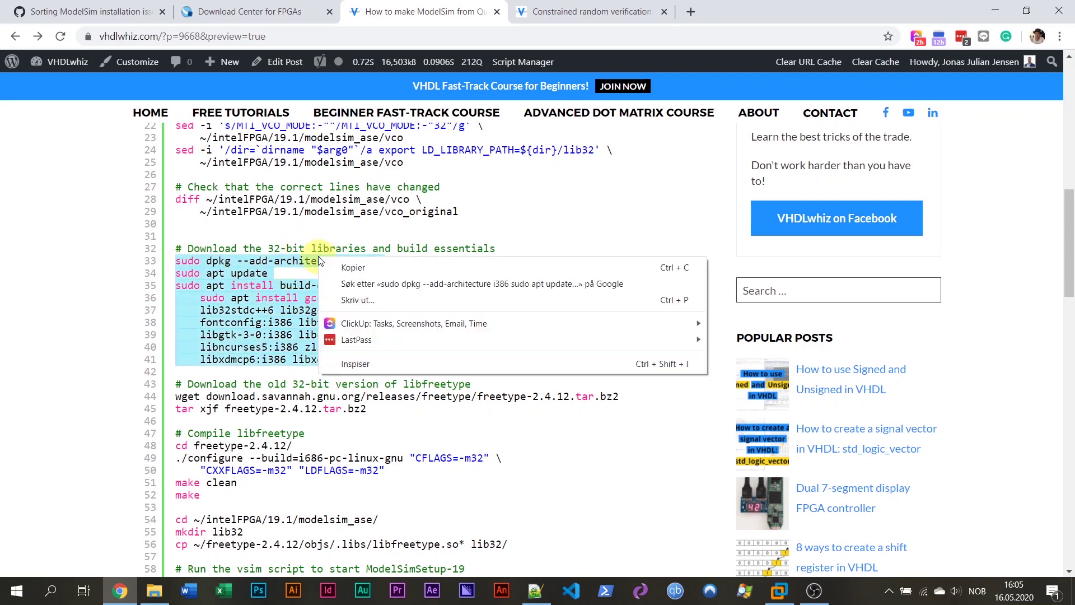
click(343, 267)
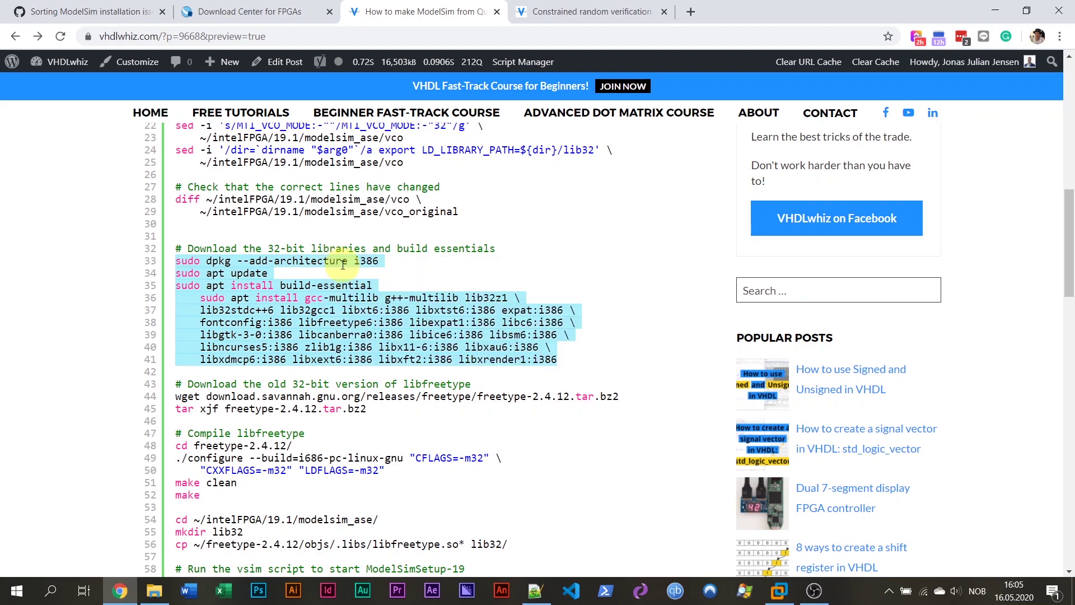
Paste the install commands into the Ubuntu terminal to add i386 and start the install.
click(779, 590)
right_click(636, 455)
click(693, 482)
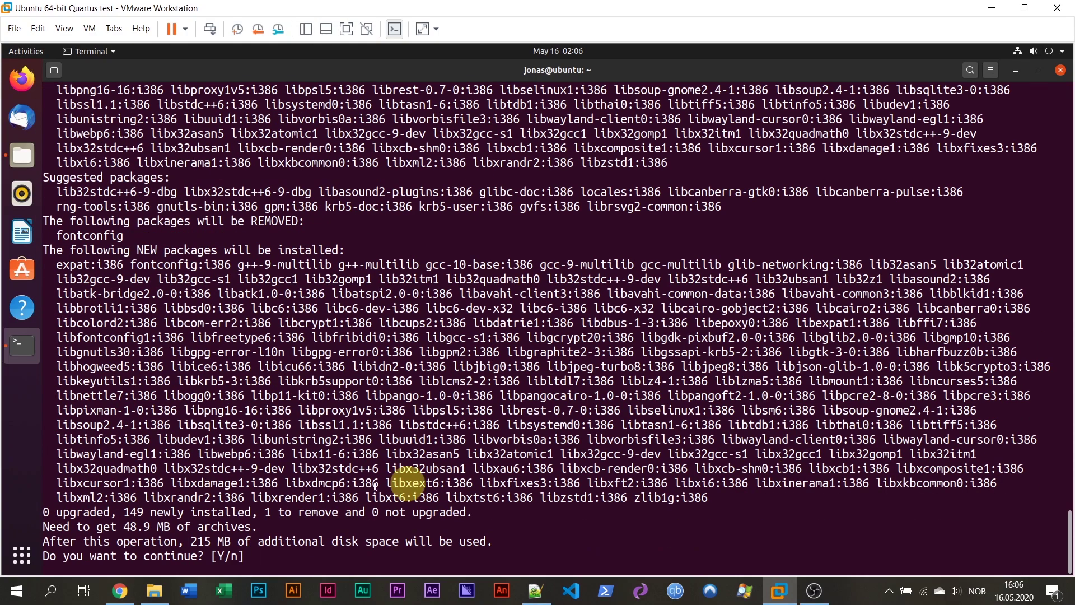
Confirm installing the 149 new 32-bit packages, then cd home and run ls.
key(Return)
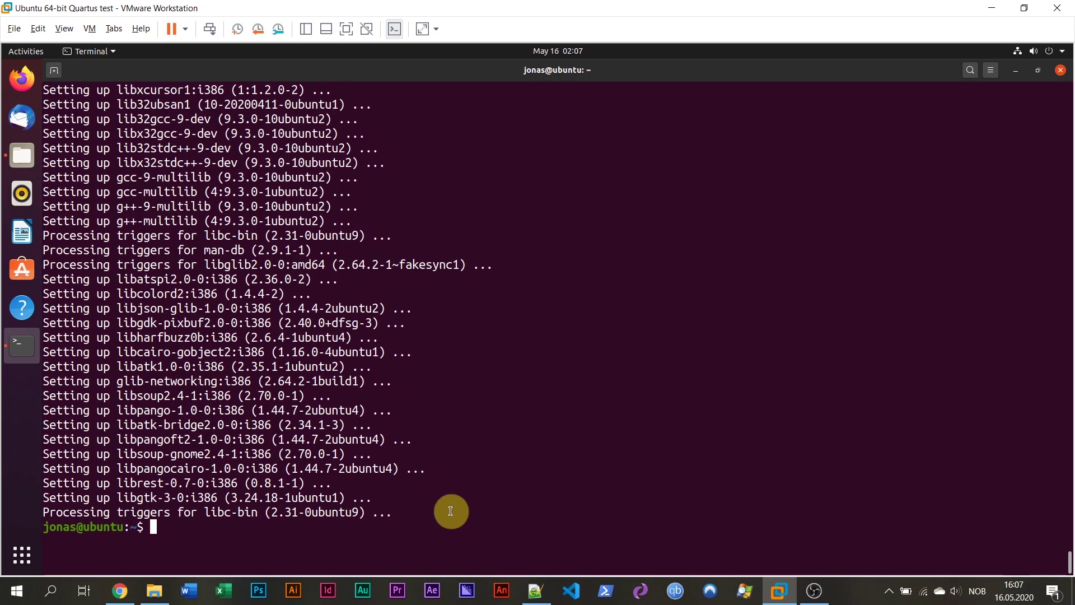
text(cd)
key(Return)
text(ls)
key(Return)
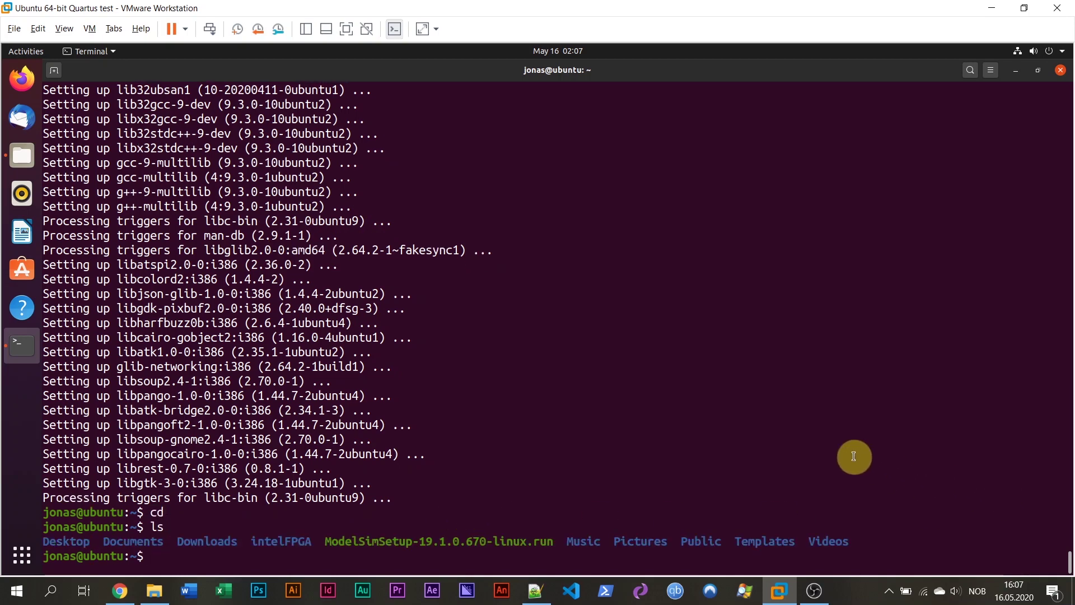
Copy the wget command for freetype-2.4.12.tar.bz2 from line 44 of the VHDLwhiz post.
click(129, 595)
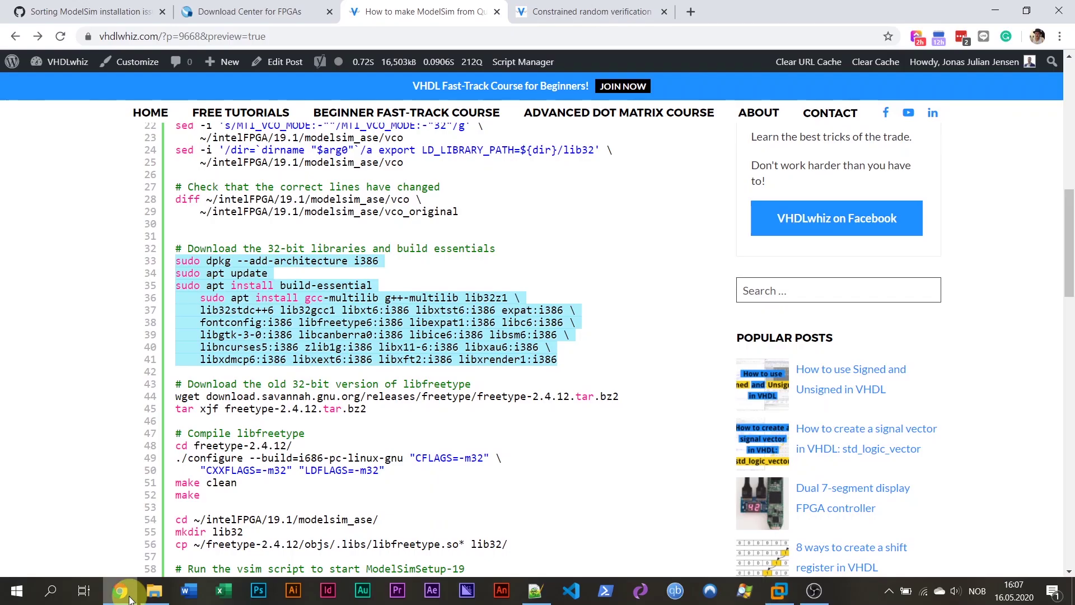
click(289, 396)
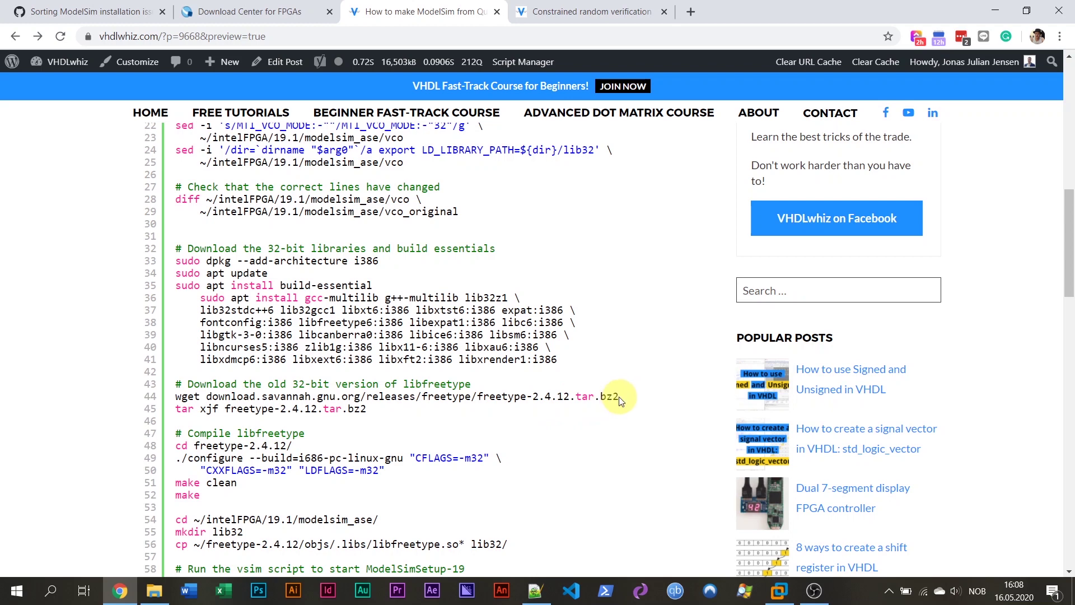
drag(619, 397, 183, 397)
click(202, 407)
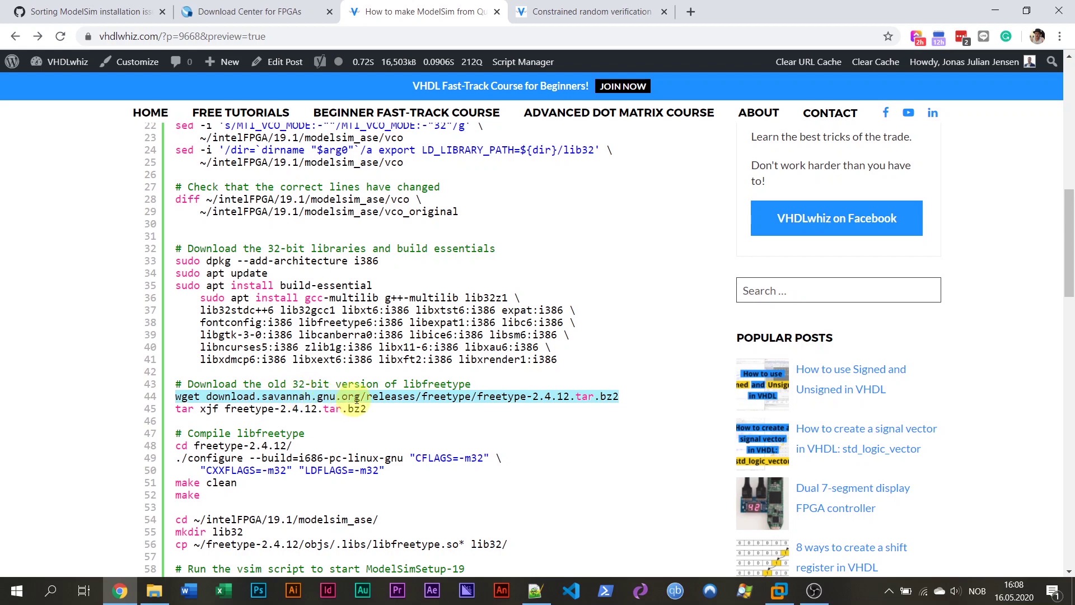
click(502, 395)
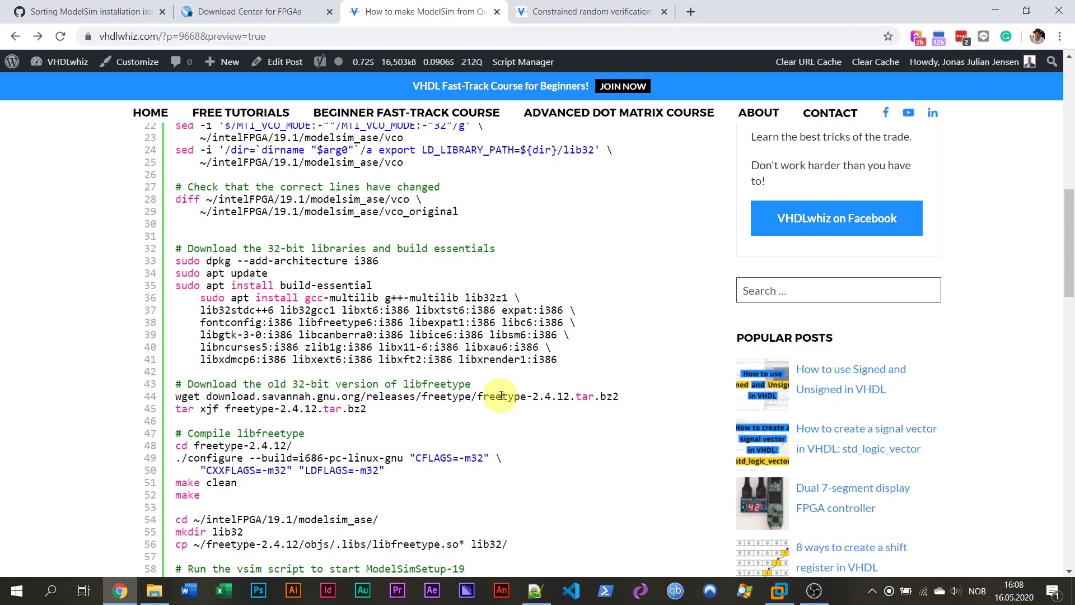
Paste and run the wget command to download freetype-2.4.12.tar.bz2, then confirm it with ls.
click(780, 590)
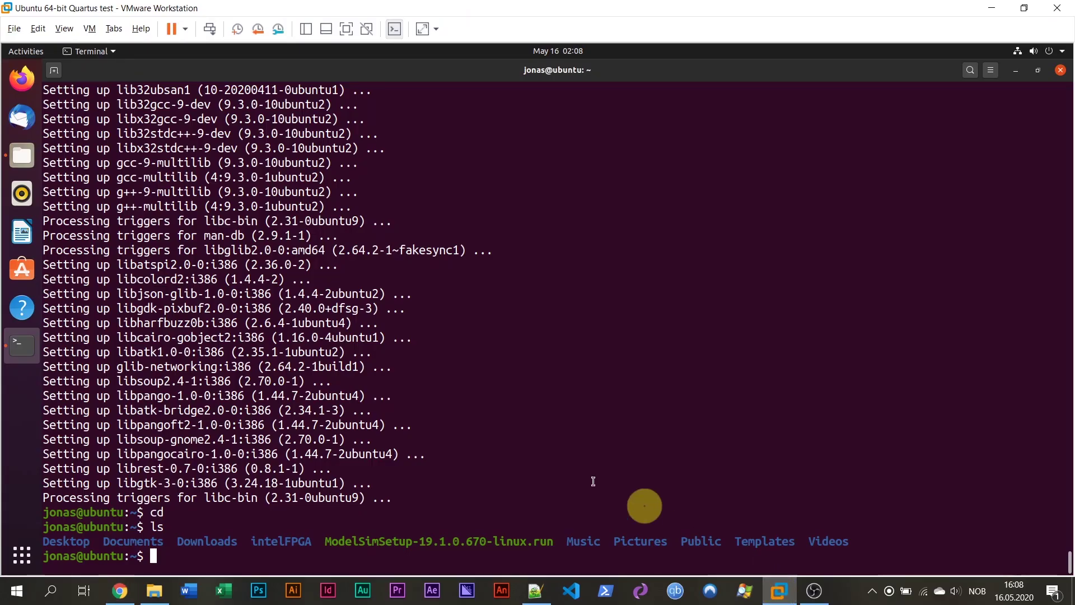
right_click(514, 427)
click(556, 462)
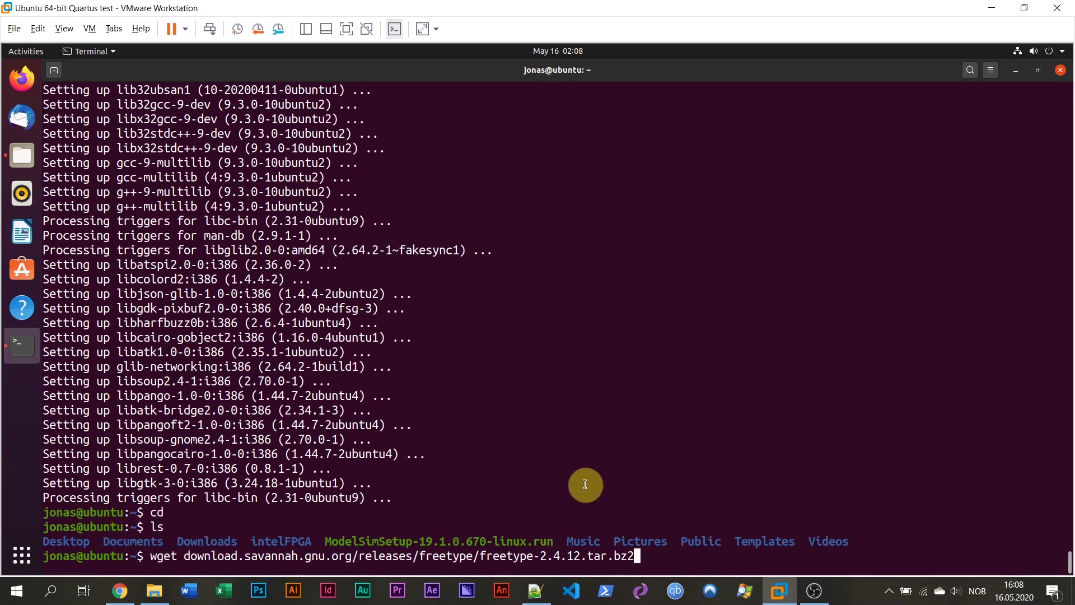
key(Return)
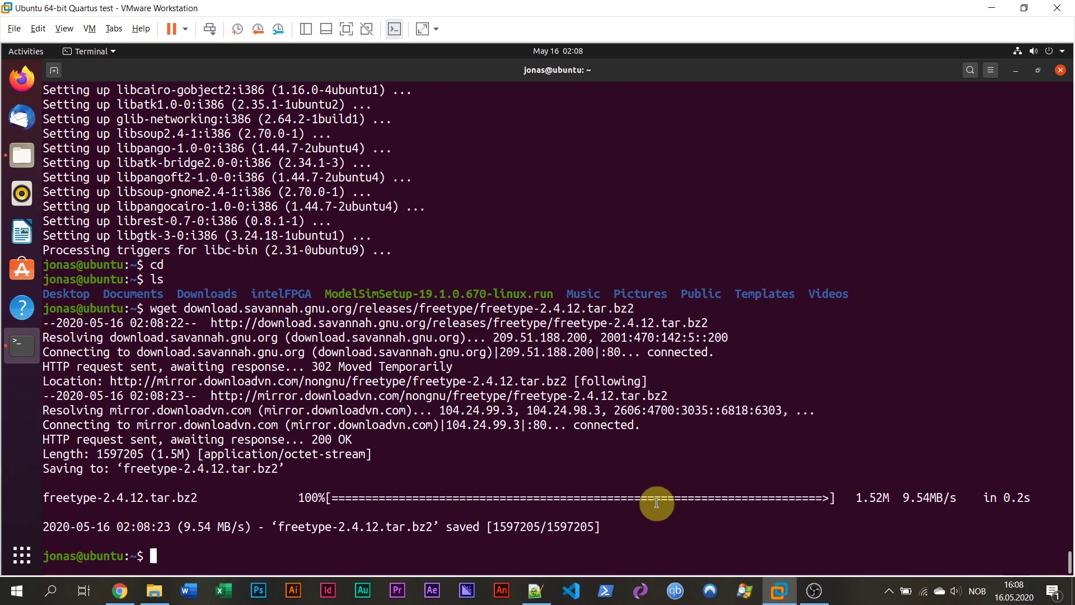
text(ls)
key(Return)
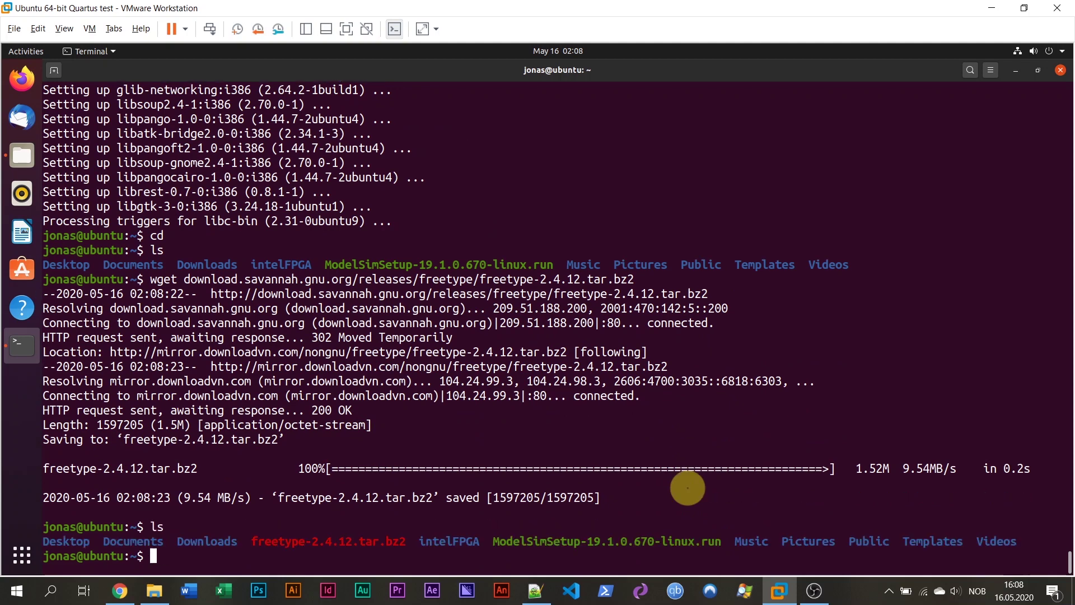
double_click(360, 541)
click(532, 494)
Extract the archive with tar xjf freetype-2.4.12.tar.bz2 and list the home folder.
text(tar)
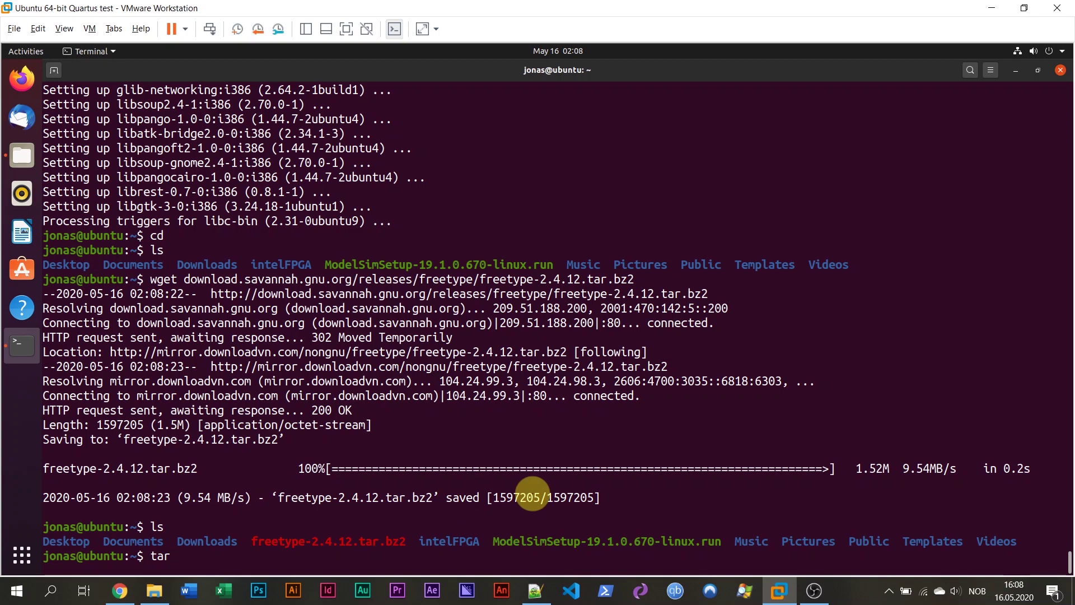
text( xjf fr)
key(Tab)
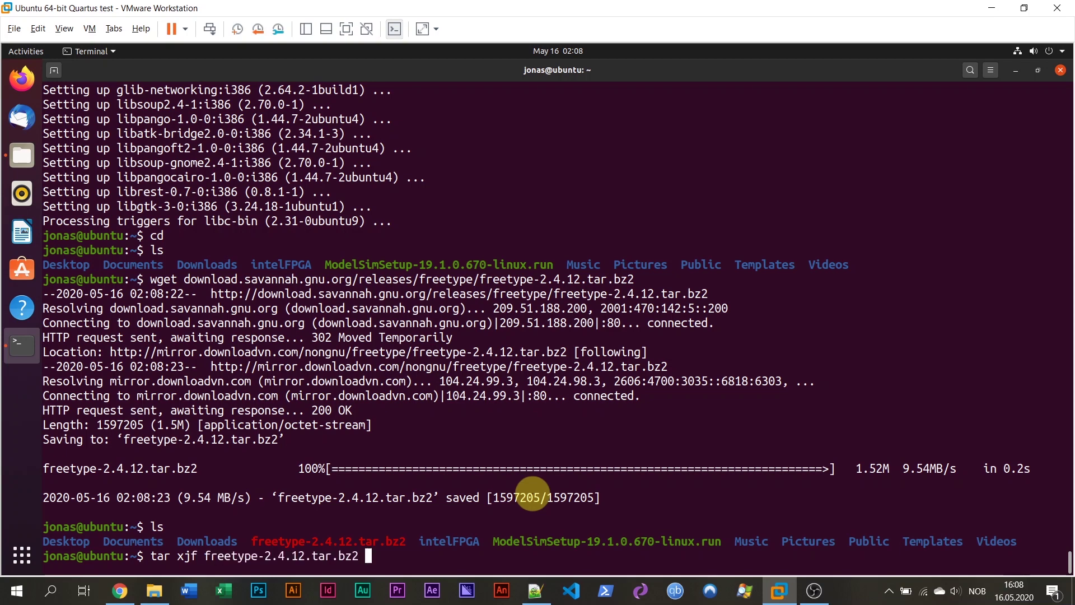
key(Return)
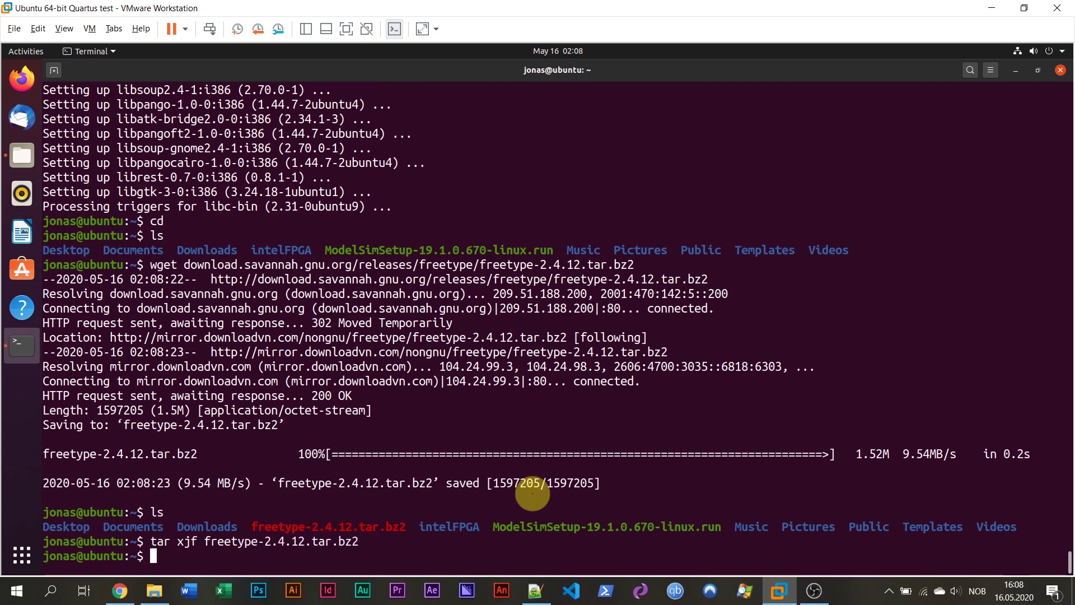
text(ls)
key(Return)
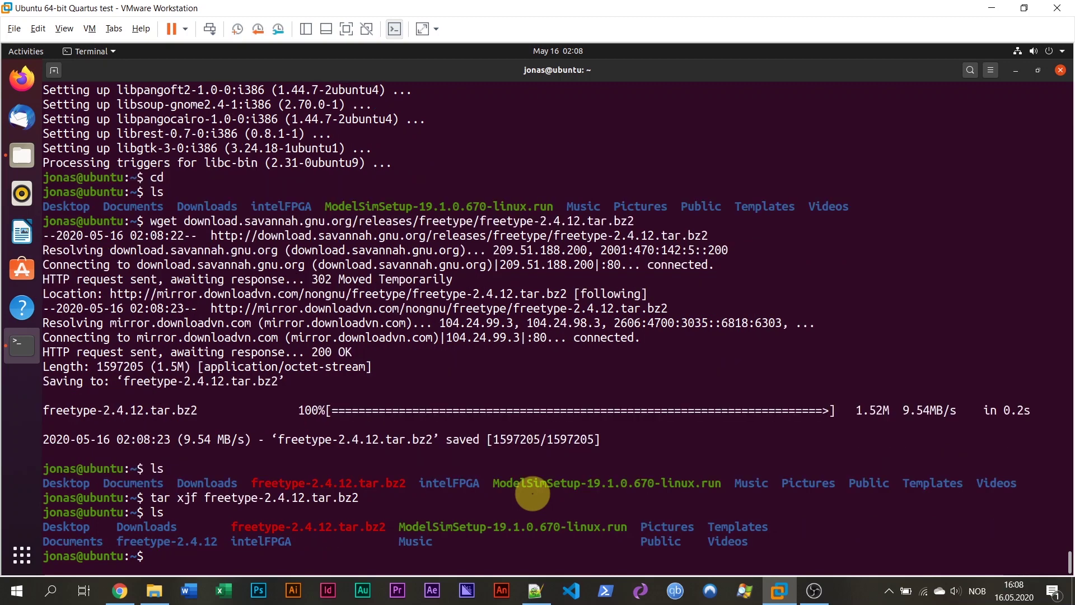
Enter the freetype-2.4.12/ folder and list its source files.
double_click(191, 542)
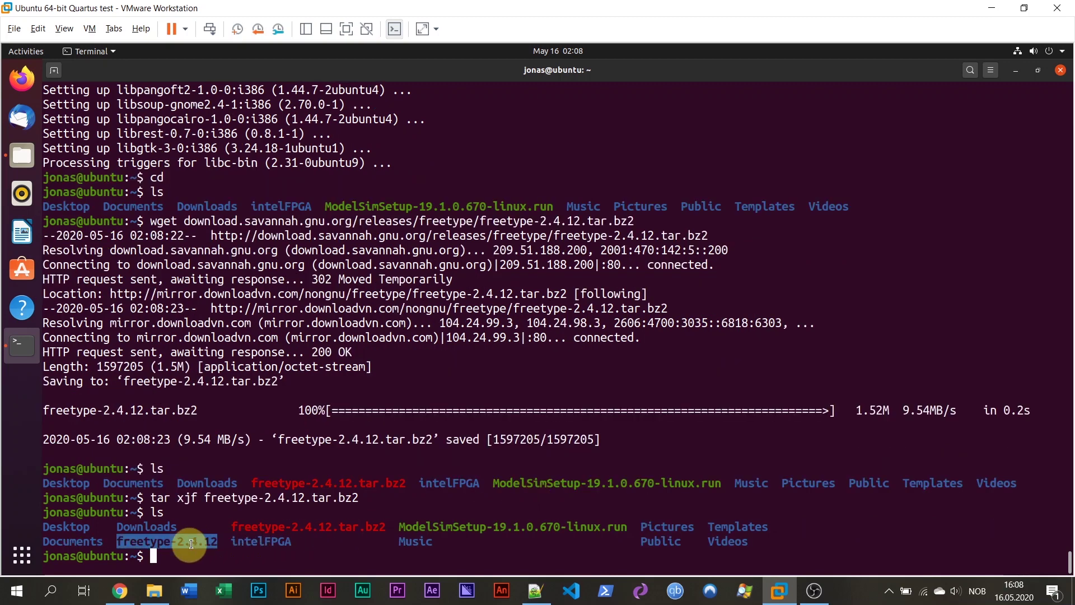
click(377, 484)
text(cd freetype-2.4.12/)
key(Return)
text(ls)
key(Return)
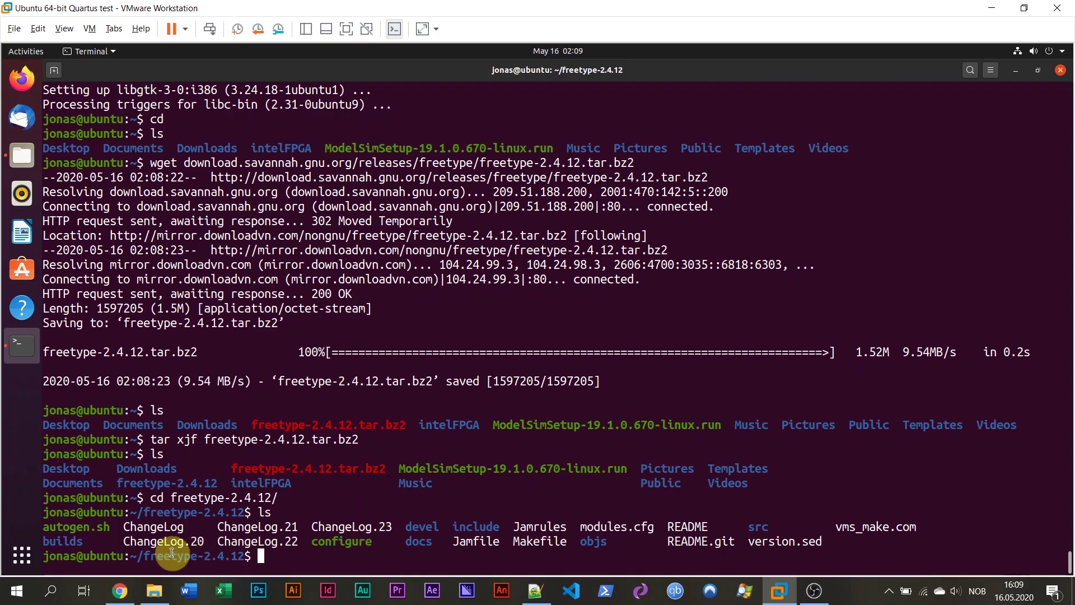
Copy the two-line i686 -m32 ./configure command, lines 49–50, from the tutorial.
click(120, 590)
scroll(332, 474, down, 2)
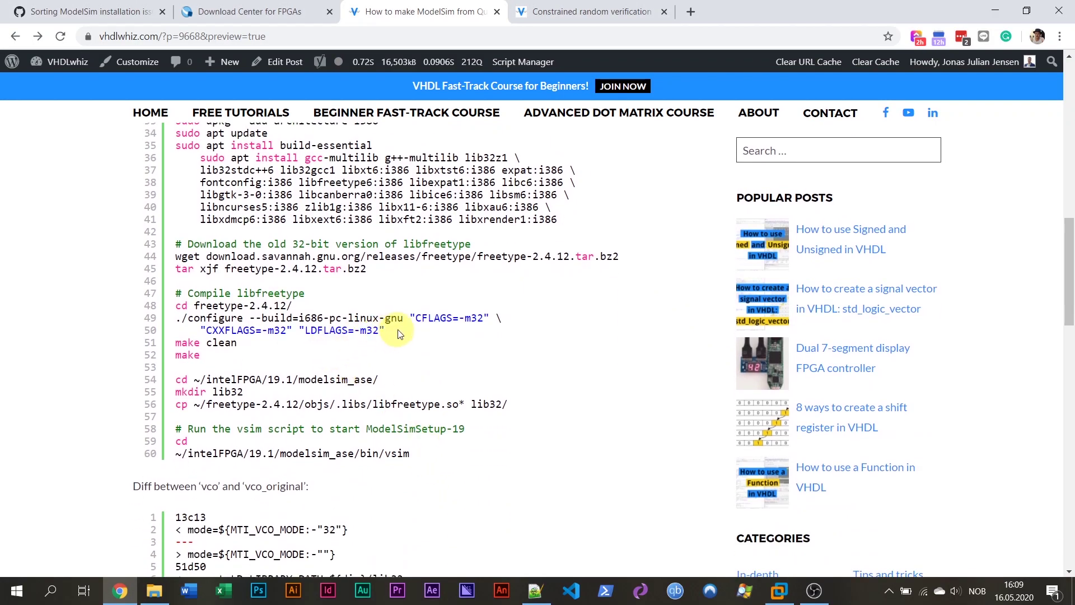
drag(399, 333, 174, 319)
right_click(203, 319)
click(226, 328)
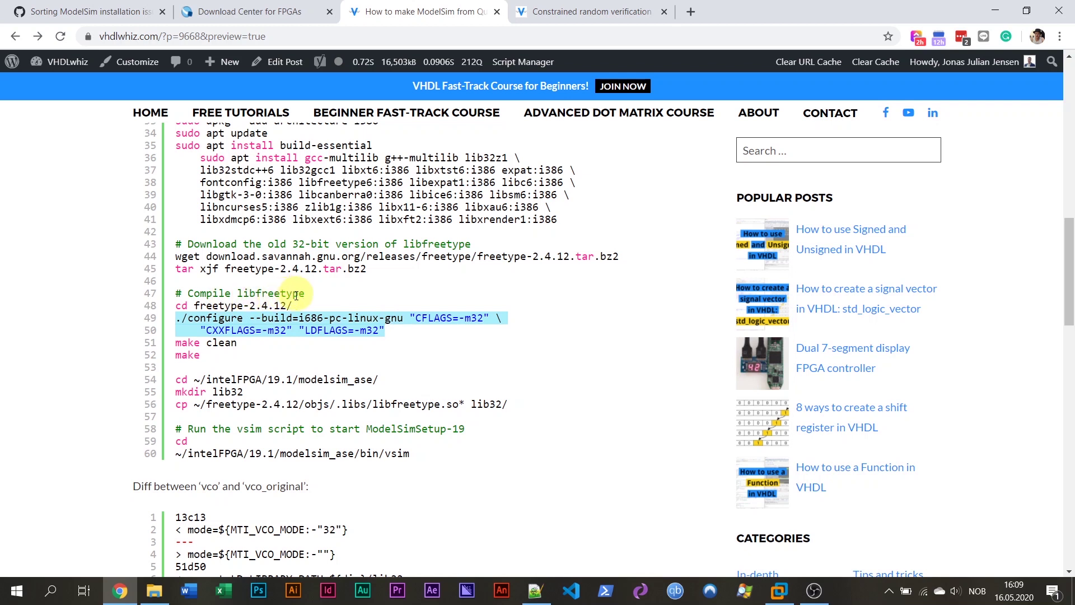
click(780, 591)
Run the pasted -m32 ./configure command for freetype-2.4.12, then make clean and make.
right_click(571, 459)
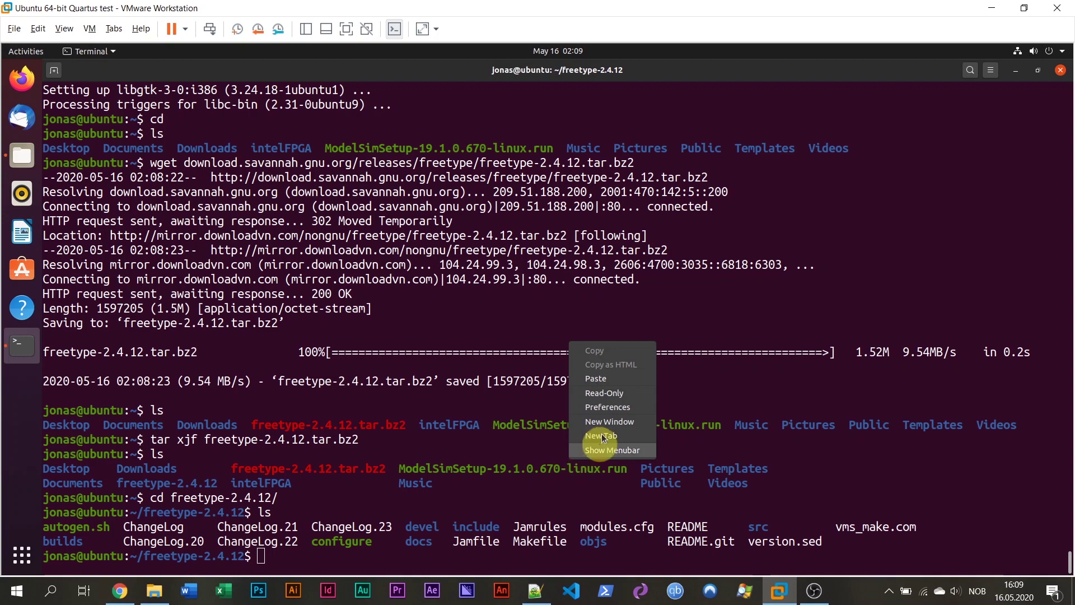
click(614, 379)
key(Return)
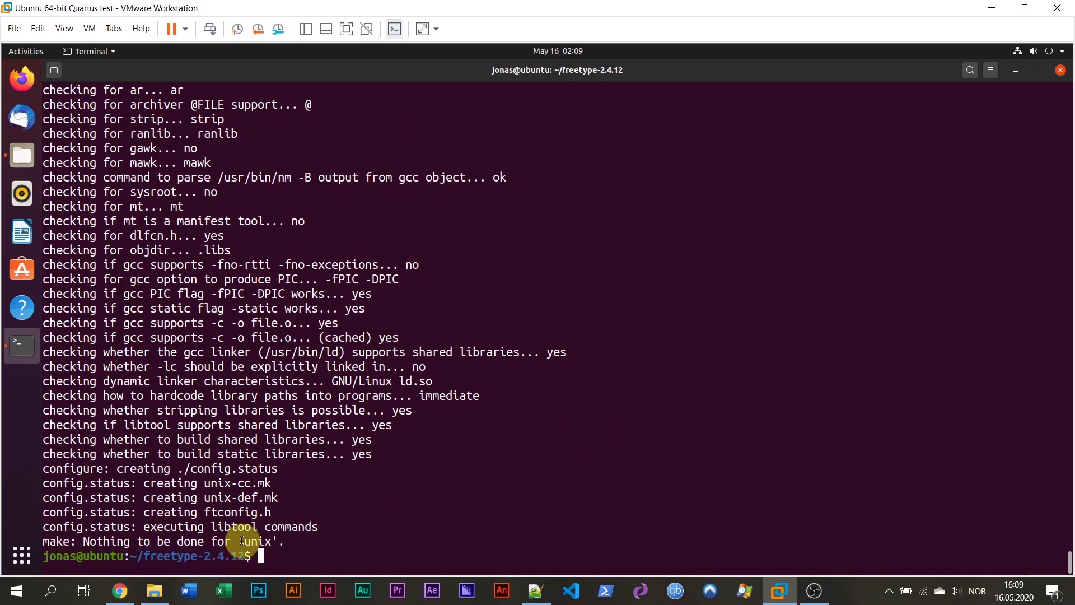
text(make)
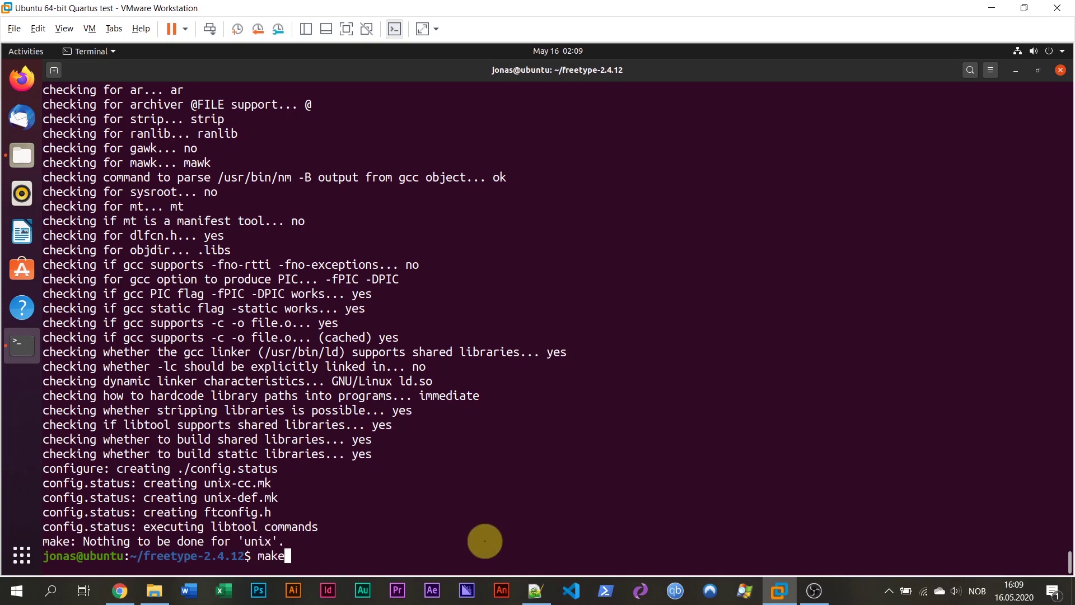
text(cclean)
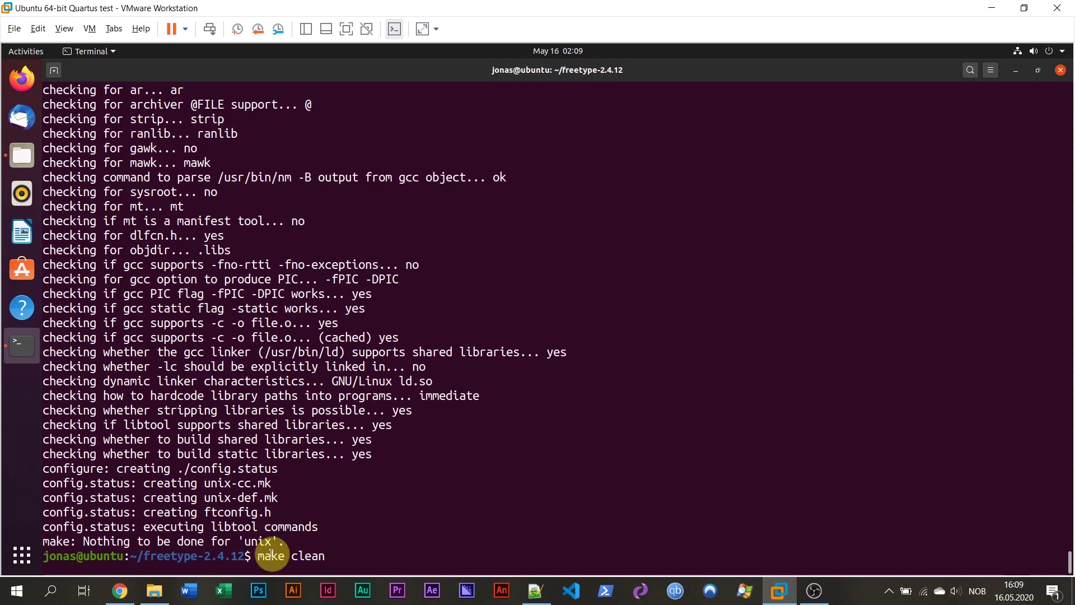
key(Return)
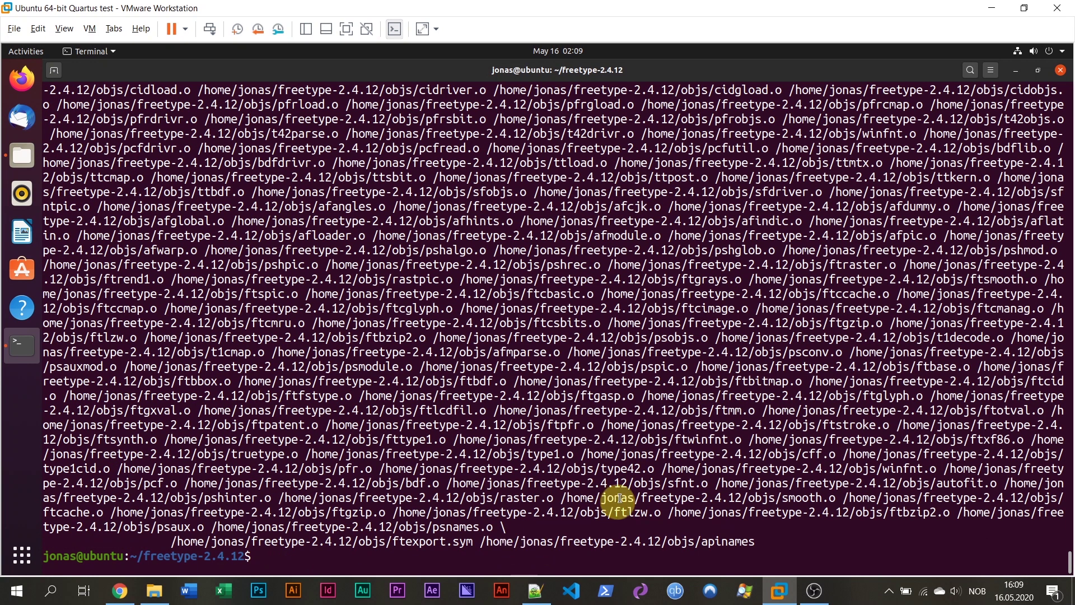
text(make)
key(Return)
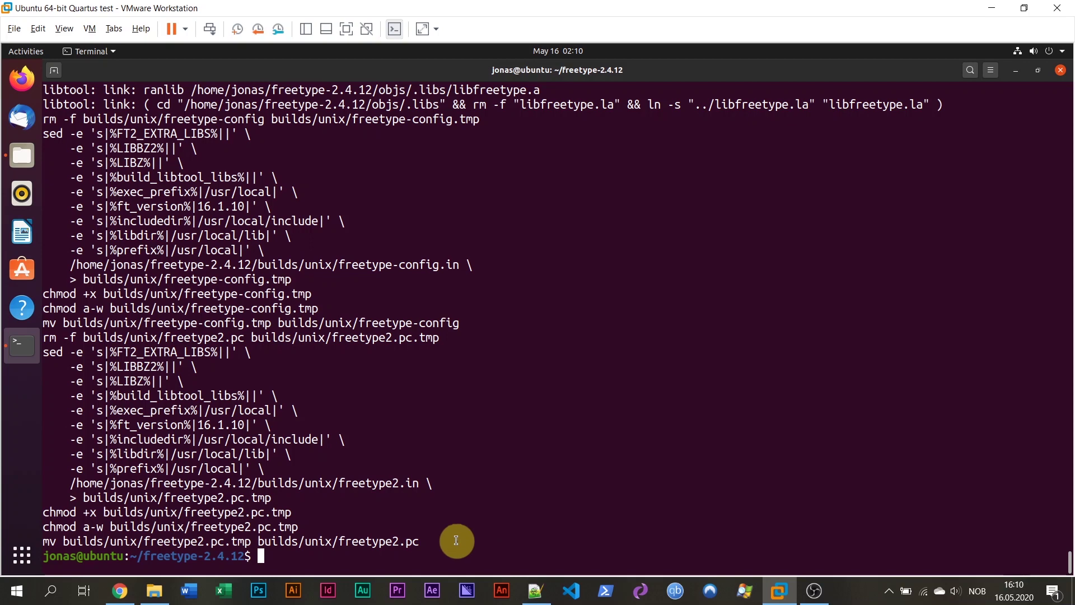
List the built freetype folder, checking its objs folder, then return home.
text(ls)
key(Return)
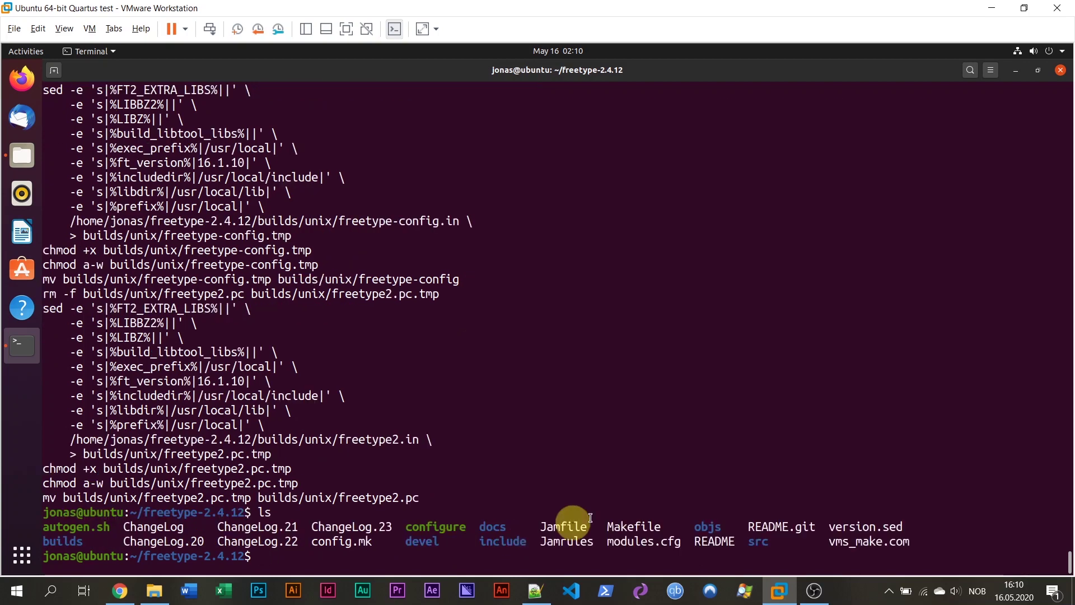
double_click(707, 530)
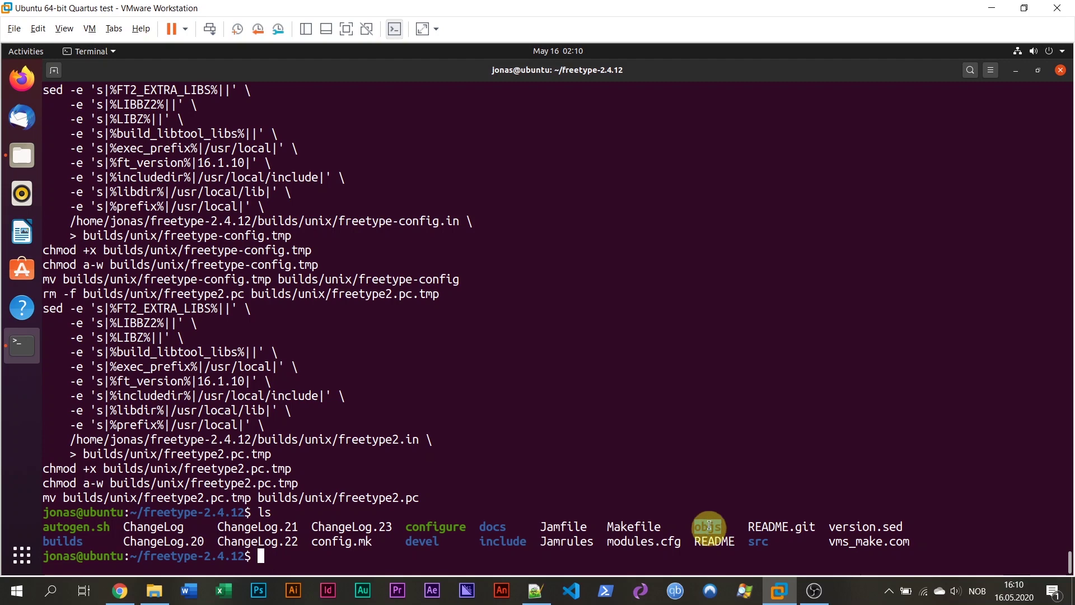
click(713, 509)
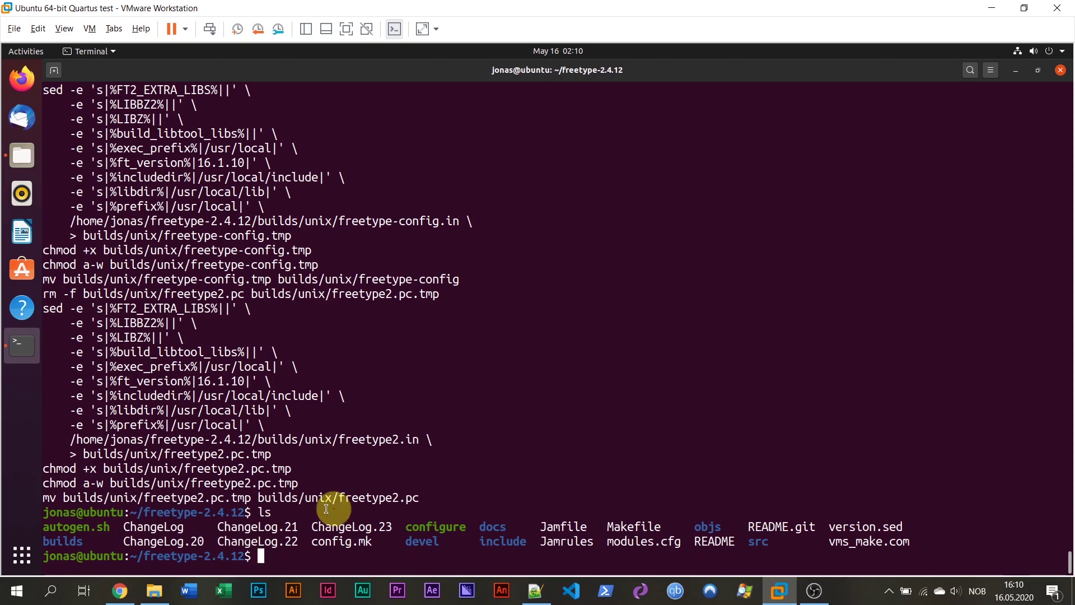
text(cd)
key(Return)
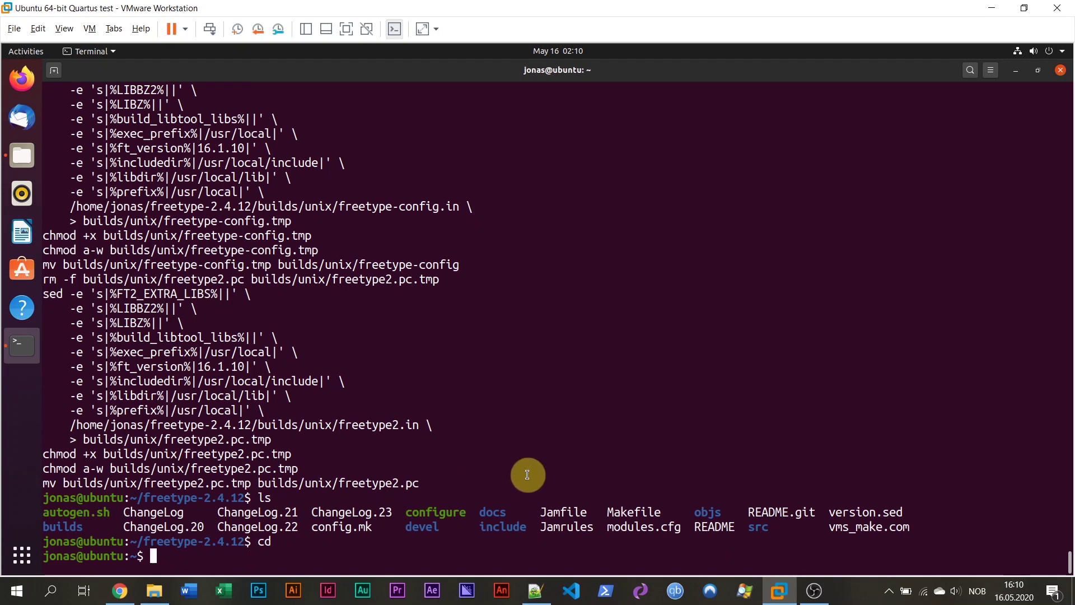
Move into intelFPGA/19.1/modelsim_ase, list it, and make a lib32 folder there.
text(cd intelFPGA/)
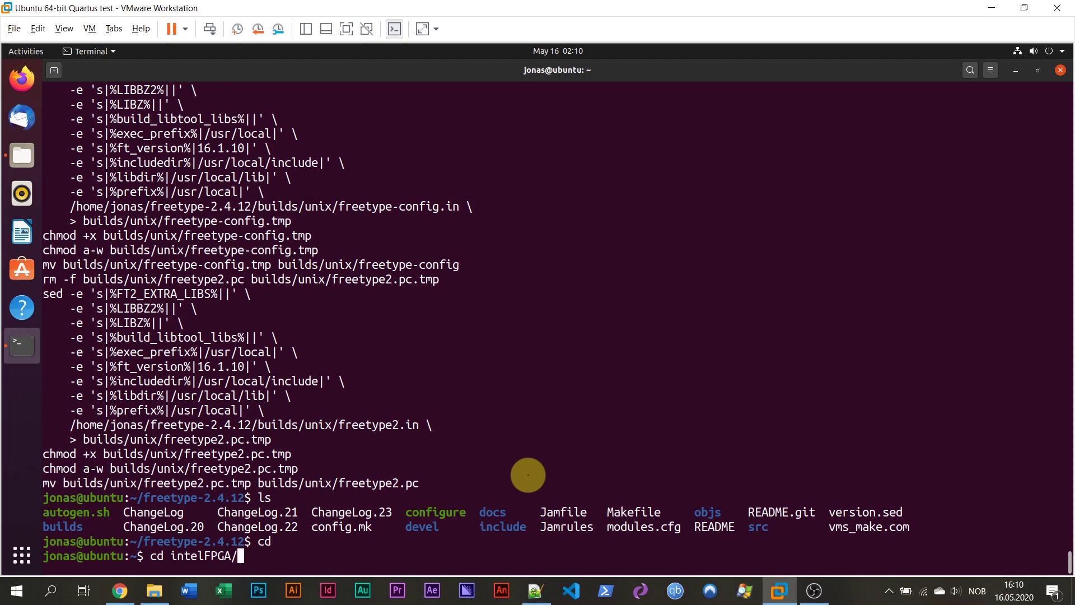
text(19.1/modelsim_ase/)
key(Return)
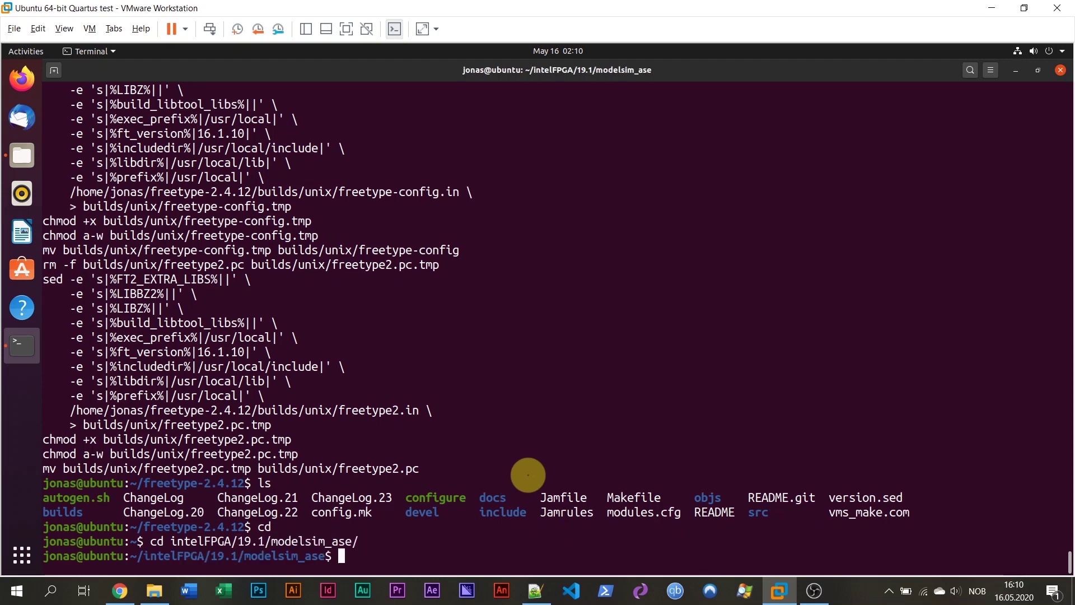
text(ls)
key(Return)
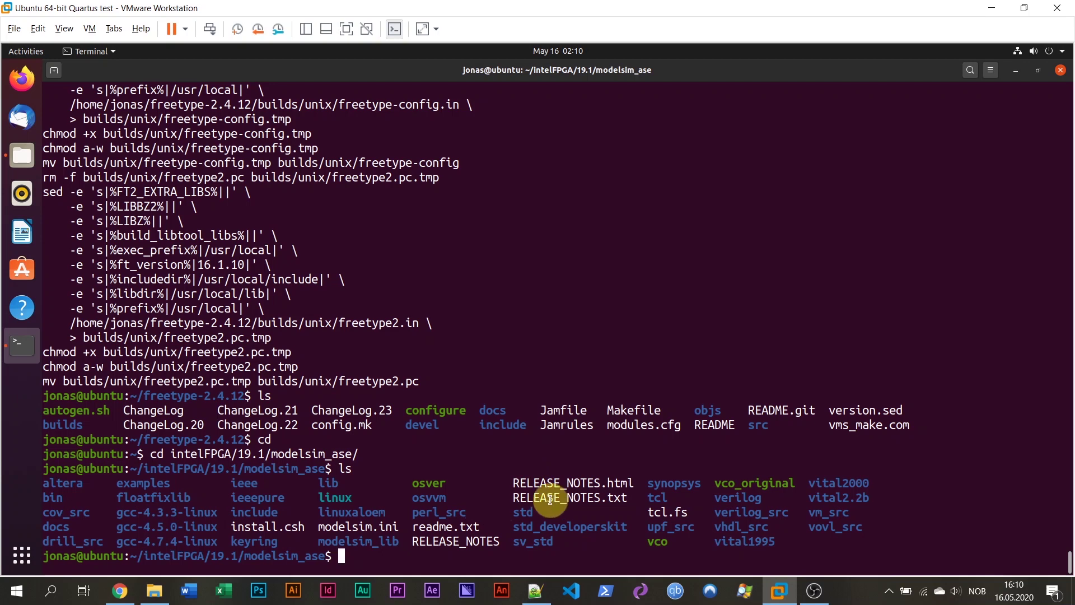
text(mkdir lib32)
key(Return)
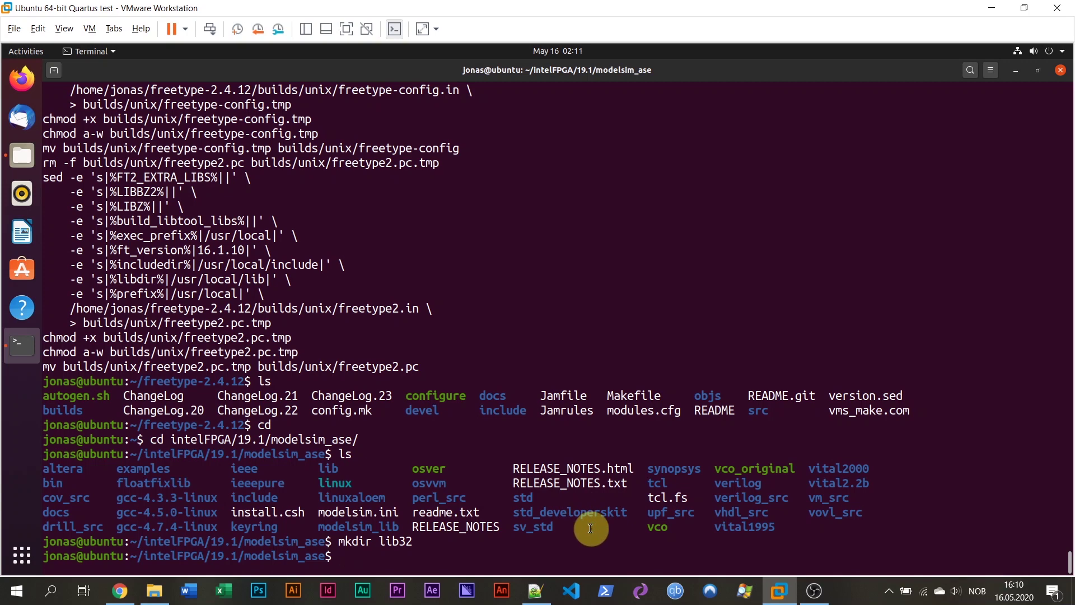
text(cp ~)
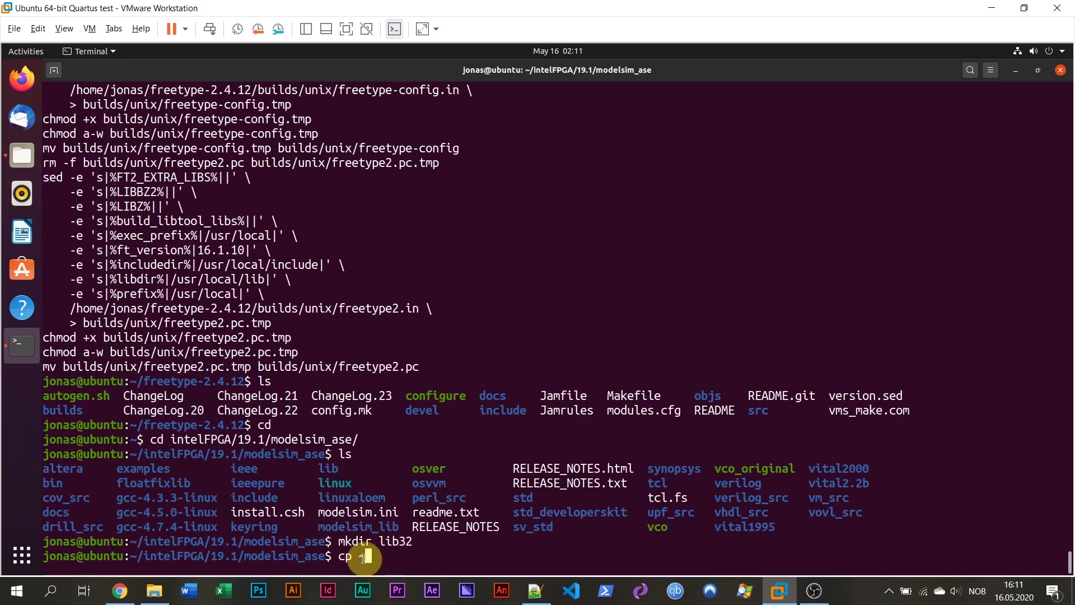
Copy ~/freetype-2.4.12/objs/.libs/libfreetype.so* into lib32/.
text(/fr)
key(Tab)
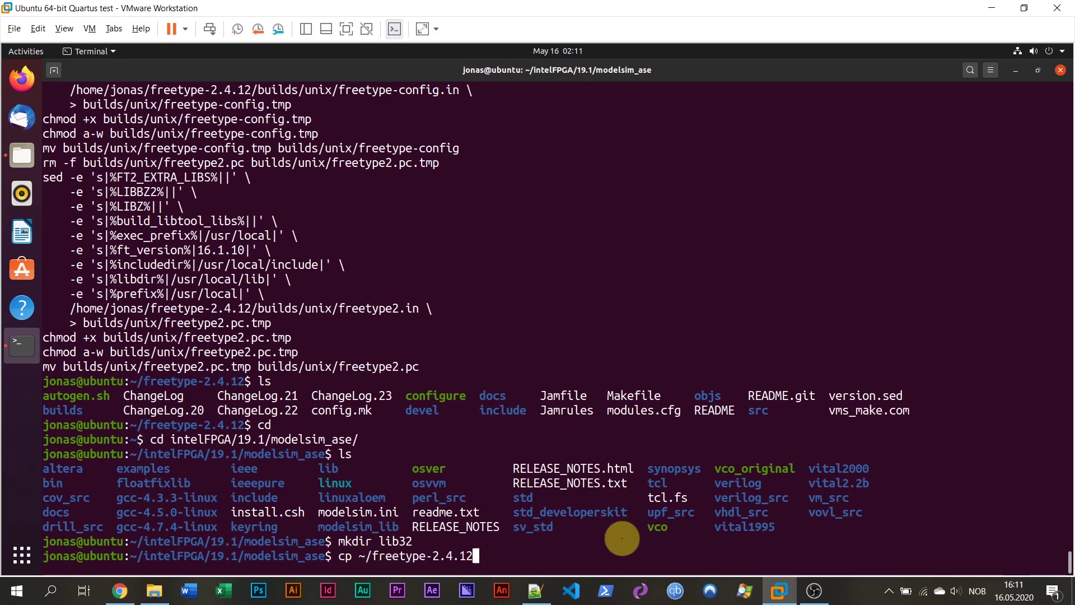
text(/ob)
key(Tab)
text(.l)
key(Tab)
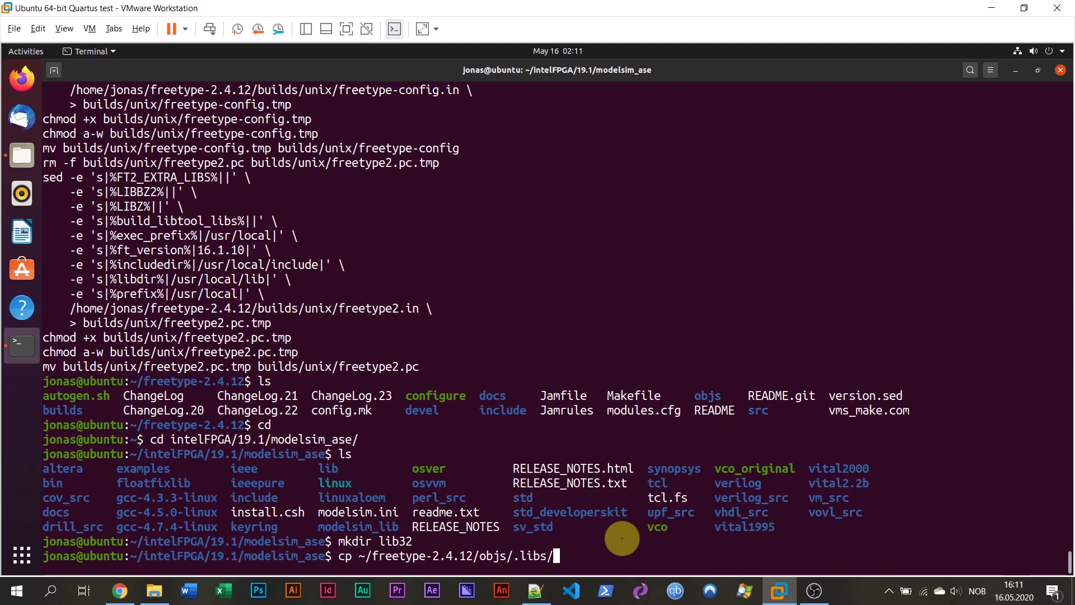
text(li)
key(Tab)
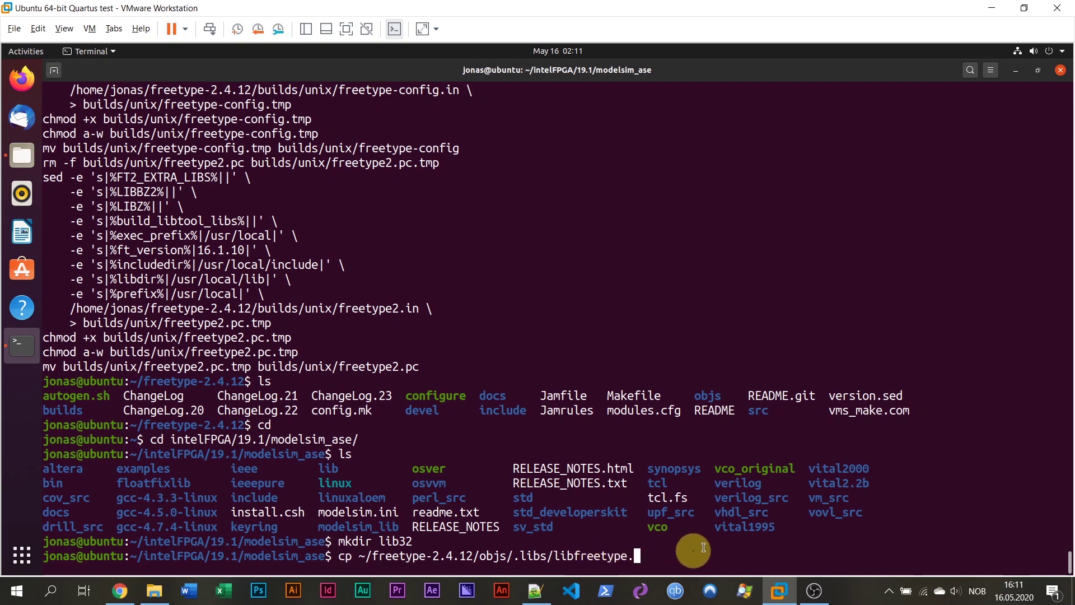
text(so)
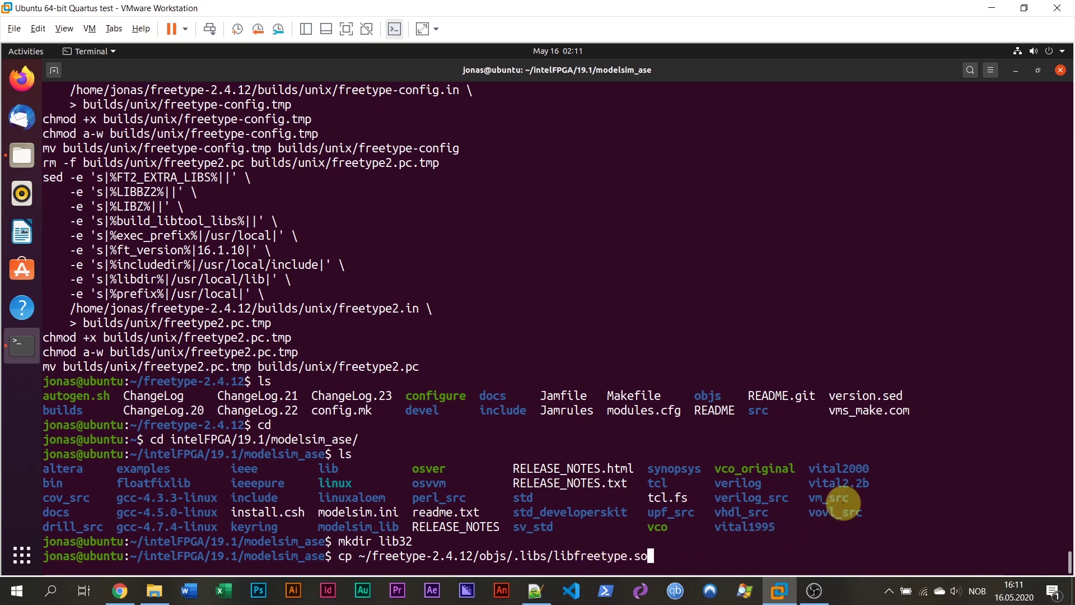
text(*)
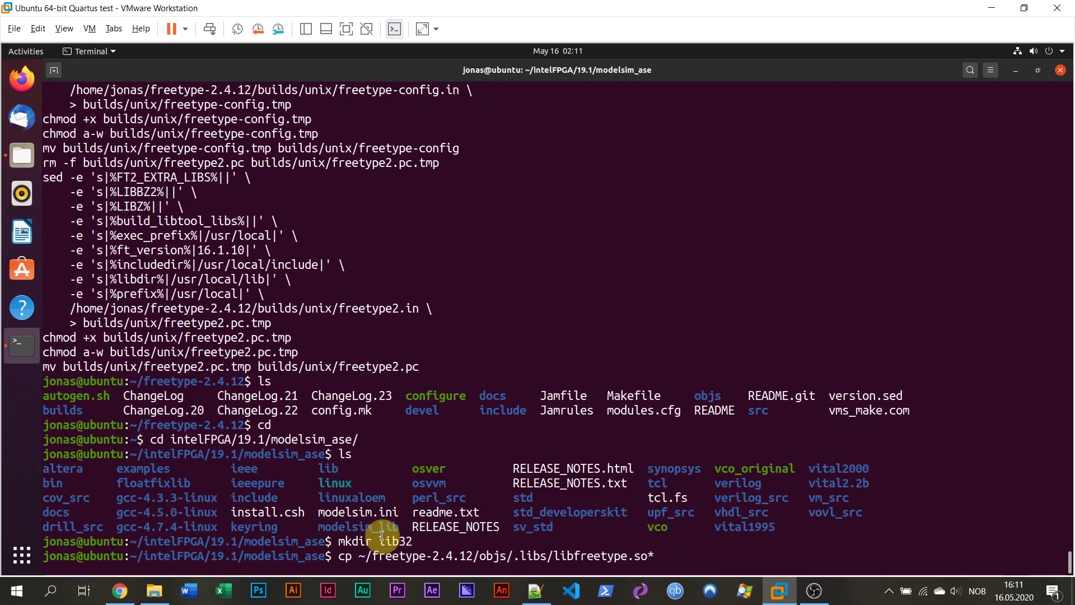
text(lib32/)
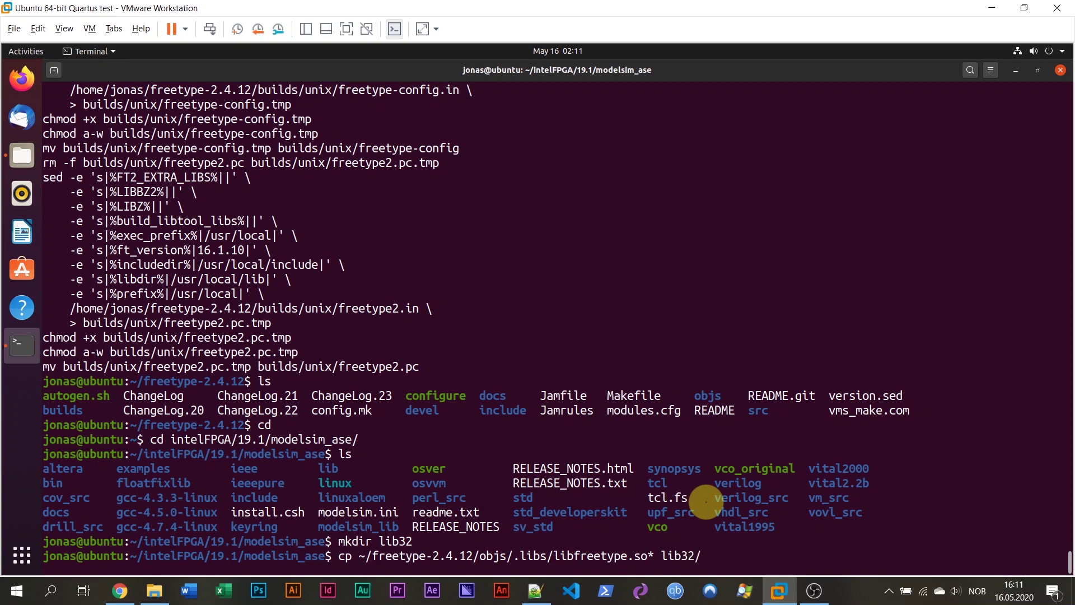
key(Return)
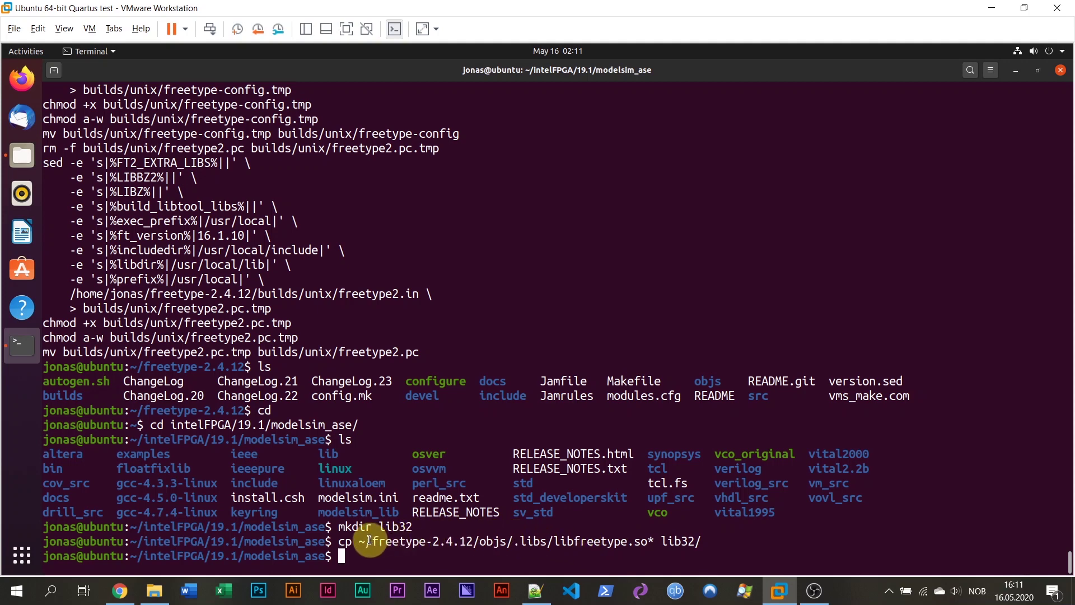
drag(372, 541, 476, 540)
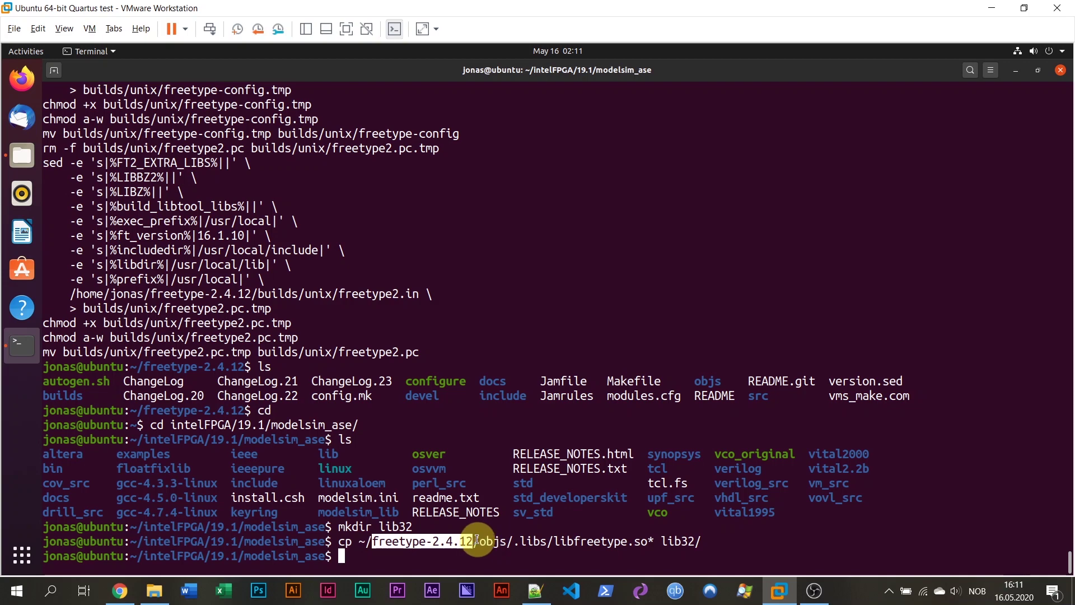
click(665, 539)
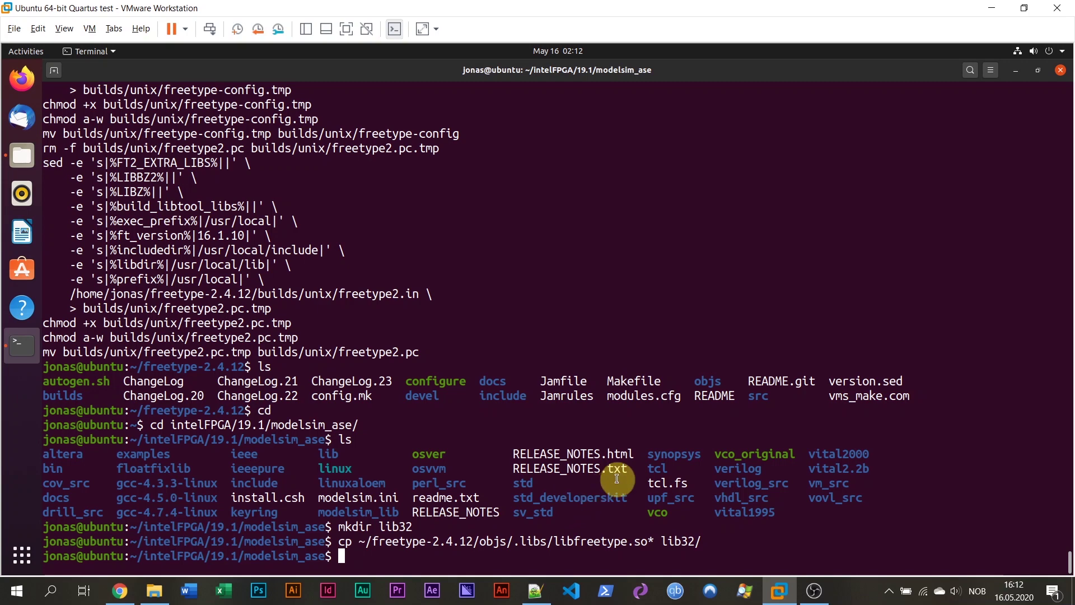
From the home folder, run ./intelFPGA/19.1/modelsim_ase/bin/vsim to open ModelSim 10.5b.
text(cd)
key(Return)
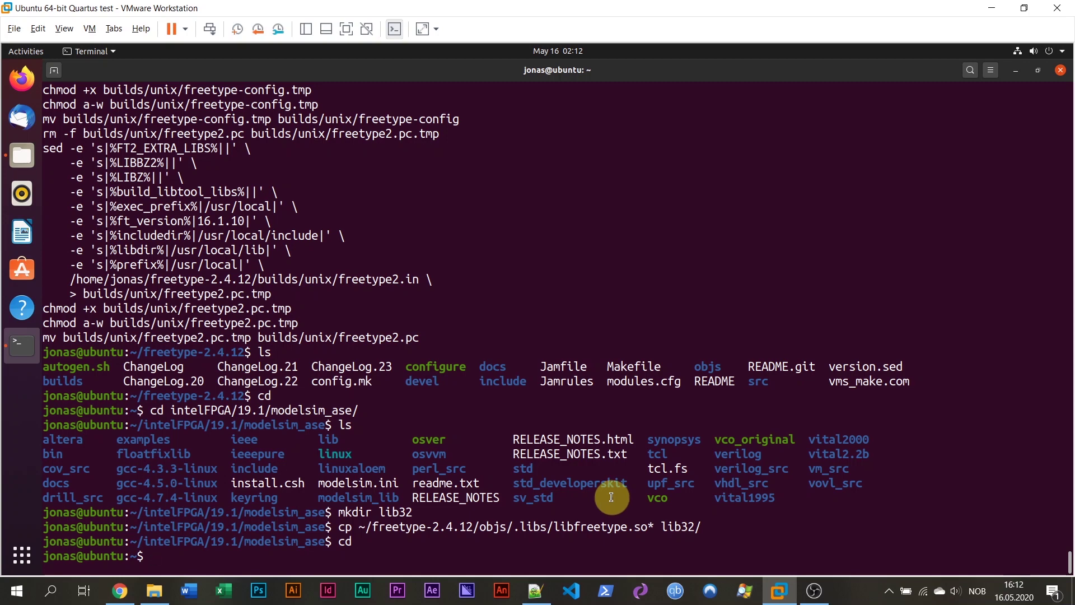
text(./in)
key(Tab)
text(19)
key(Tab)
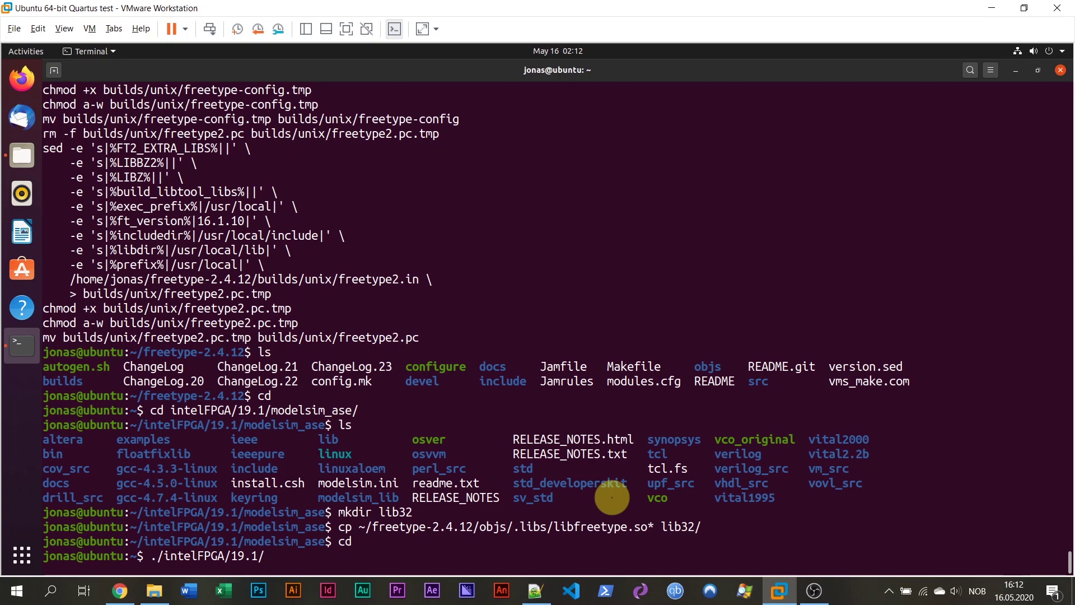
text(mo)
key(Tab)
text(vs)
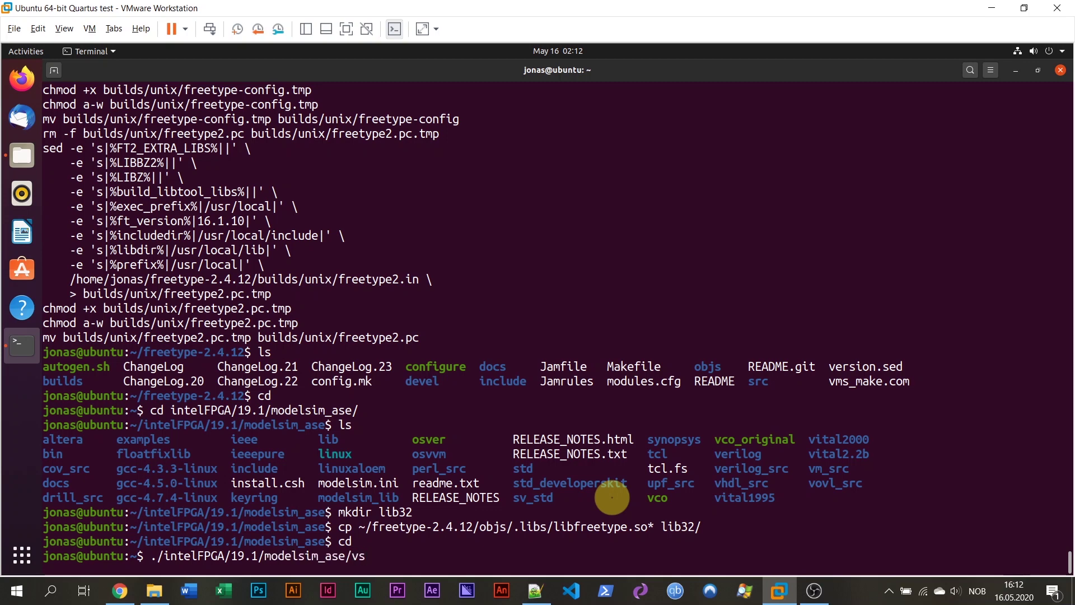
key(BackSpace)
key(BackSpace)
text(b)
key(Tab)
text(vs)
key(Tab)
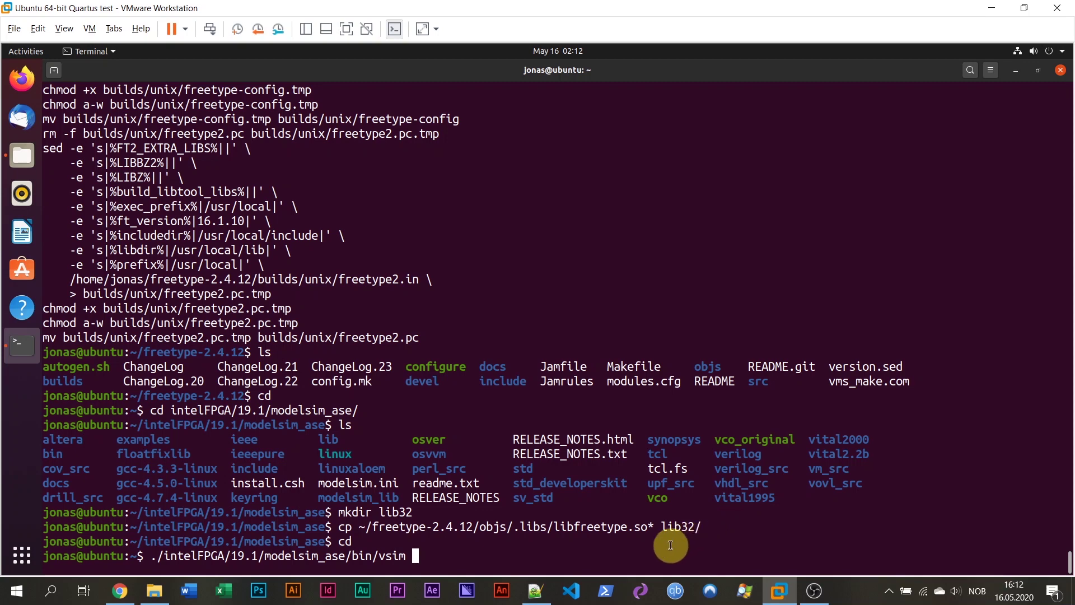
key(Return)
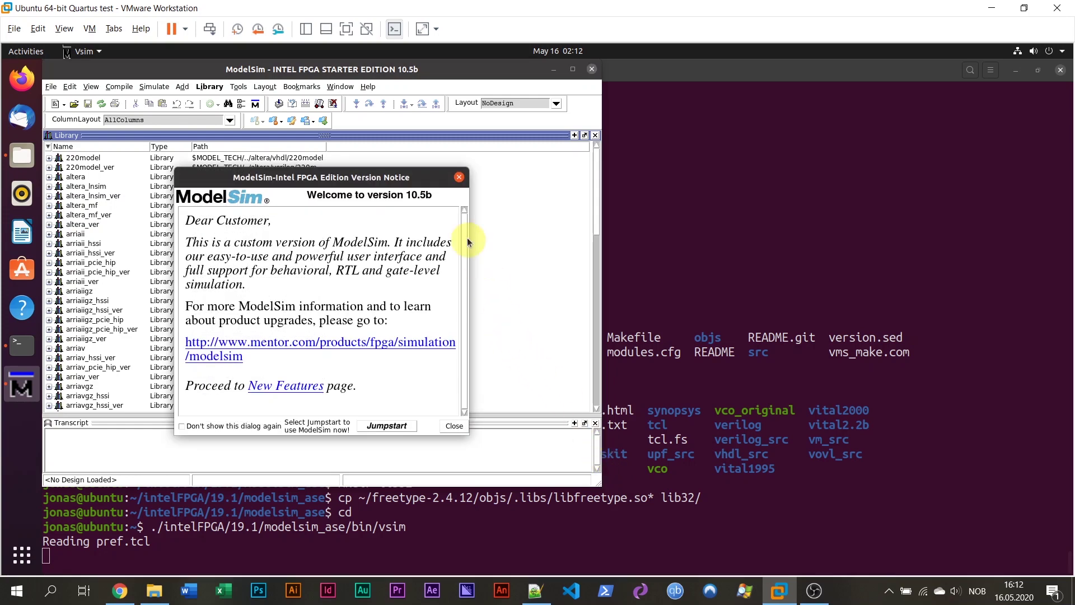
Close the Version Notice, maximize the ModelSim window, and browse the Layout and Tools menus without choosing anything.
click(448, 426)
click(572, 70)
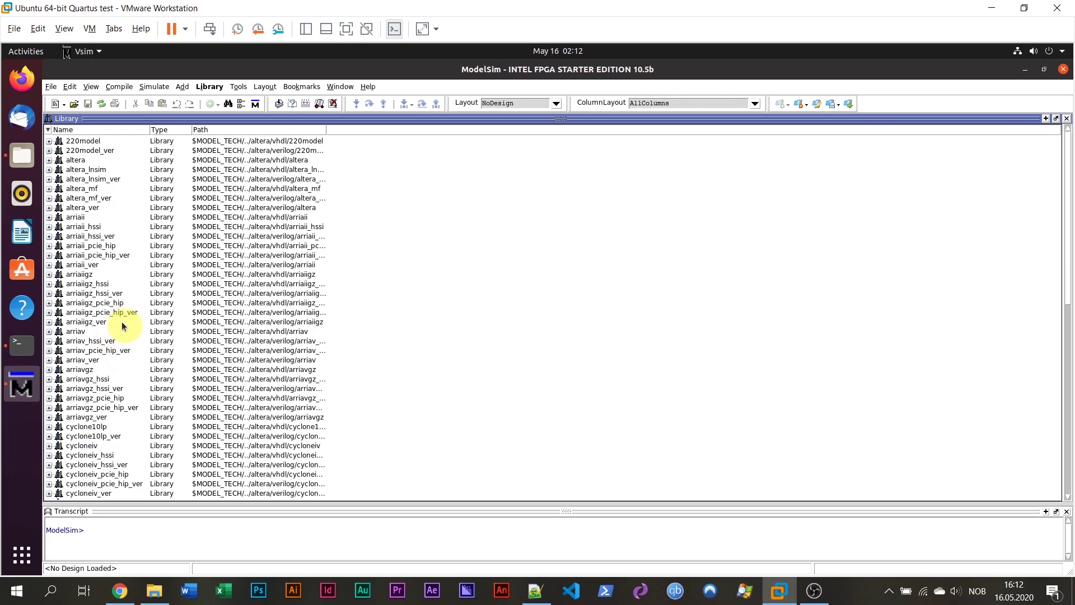
click(264, 86)
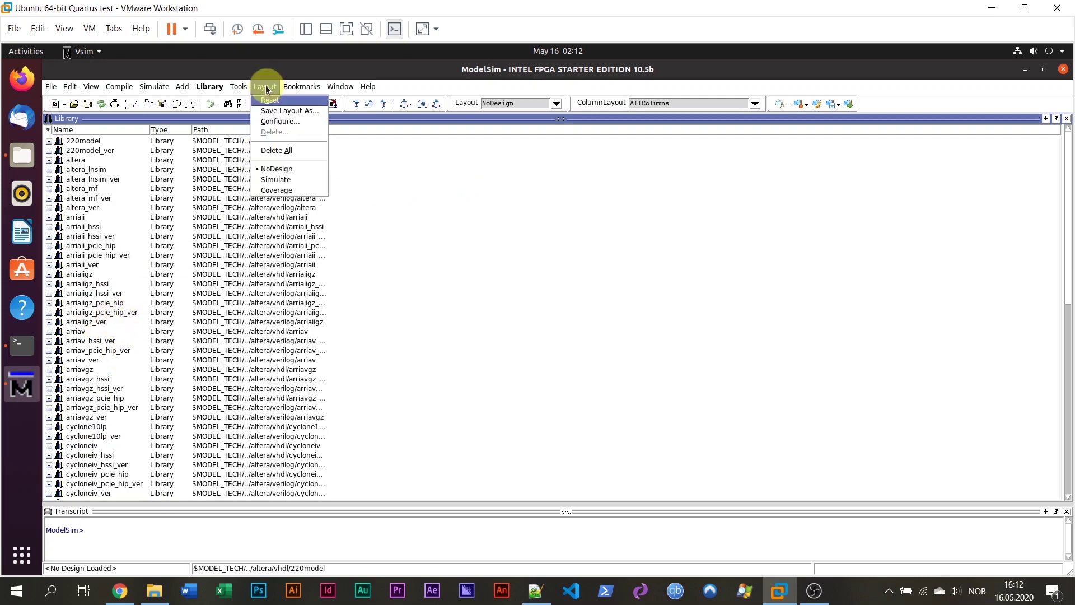
mouse_move(230, 89)
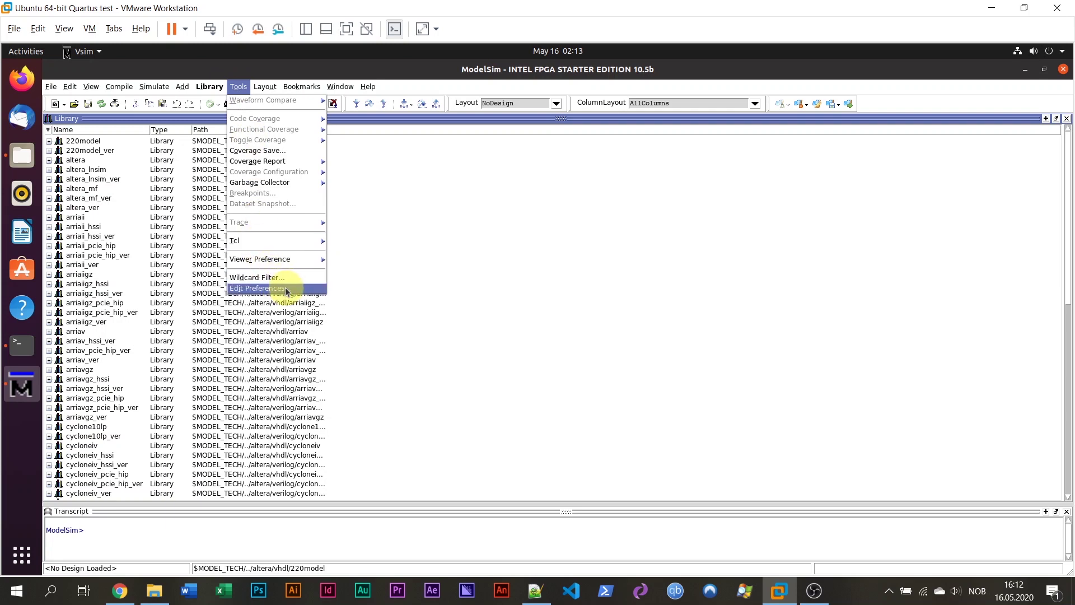
click(553, 255)
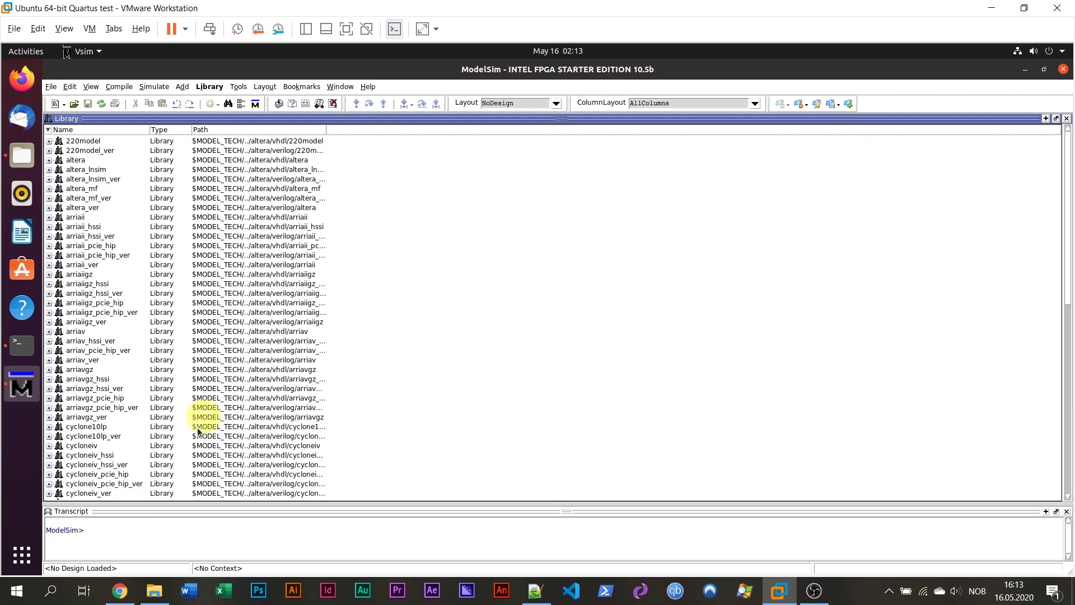
Drag constrained_random_verification.zip from Windows File Explorer into the Ubuntu Home folder.
click(30, 159)
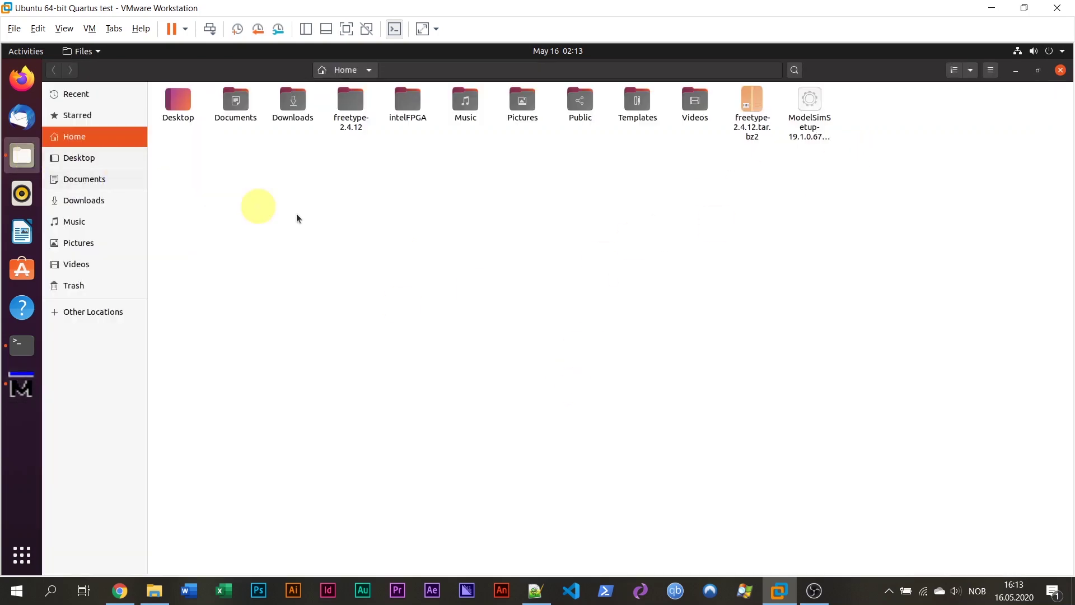
click(154, 591)
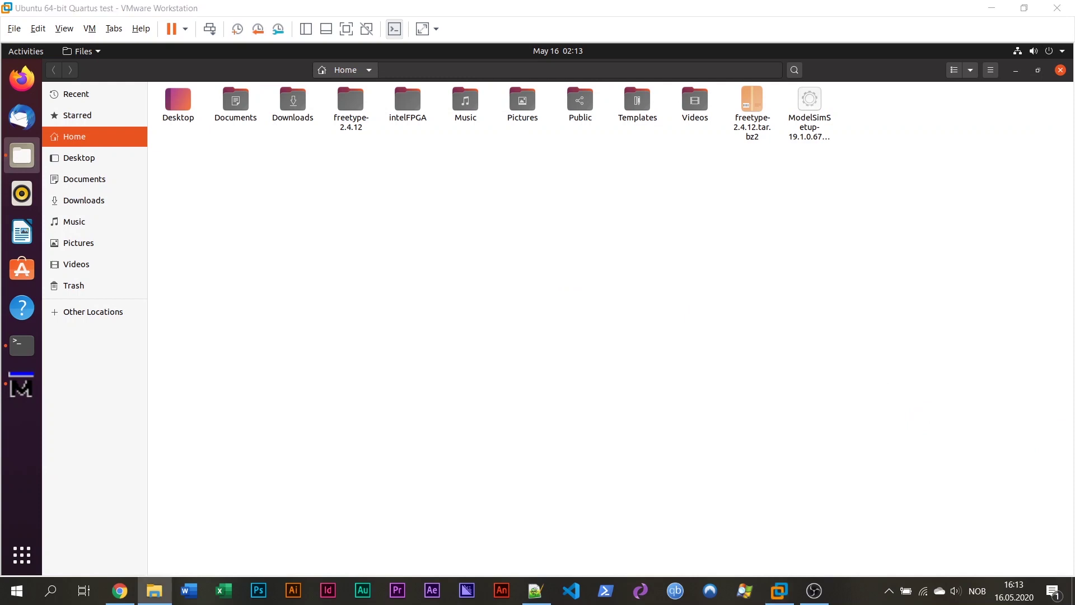
drag(826, 335, 718, 287)
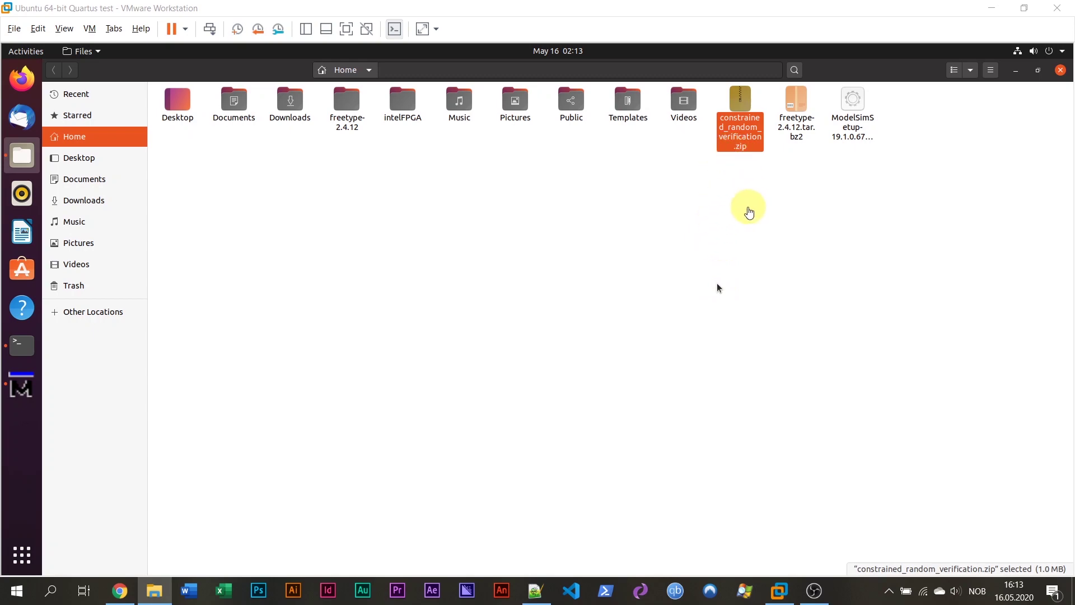
click(747, 210)
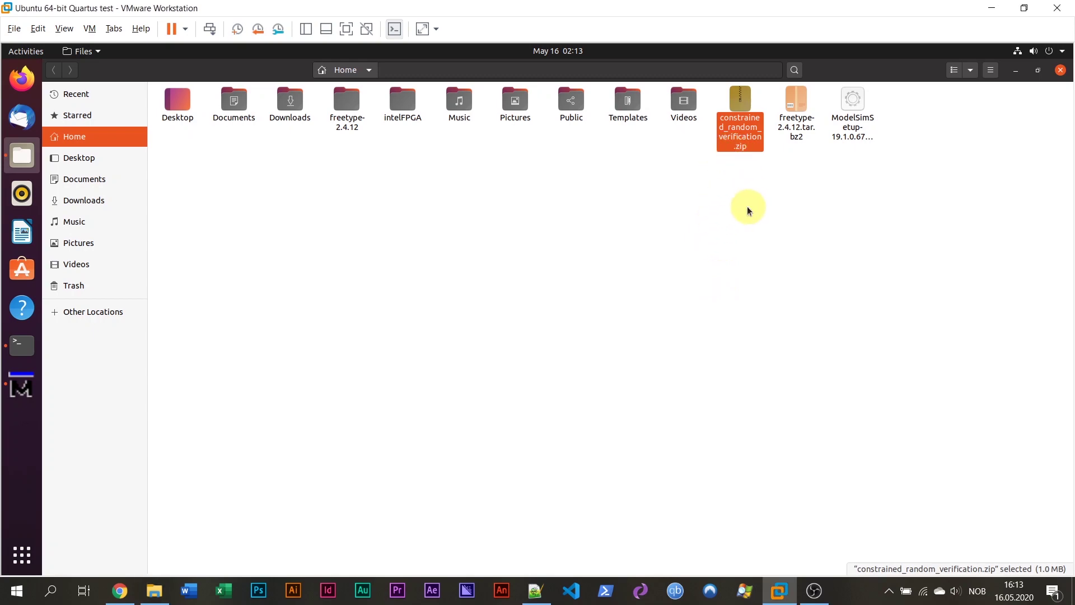
click(119, 591)
Scroll the Constrained random verification article down to the ModelSim project-files download form.
click(604, 8)
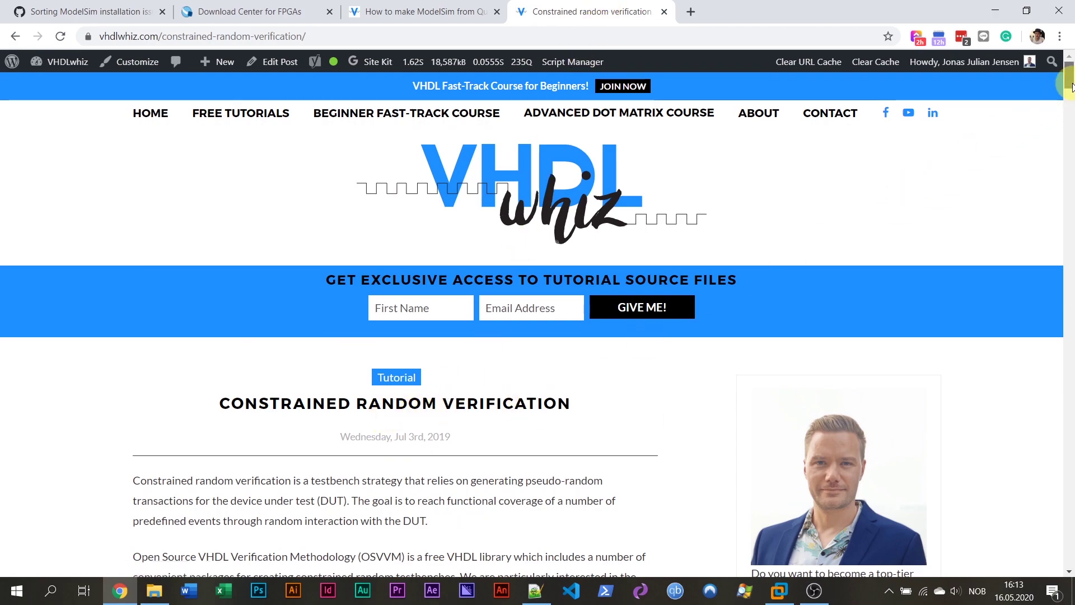
drag(1065, 85, 1052, 450)
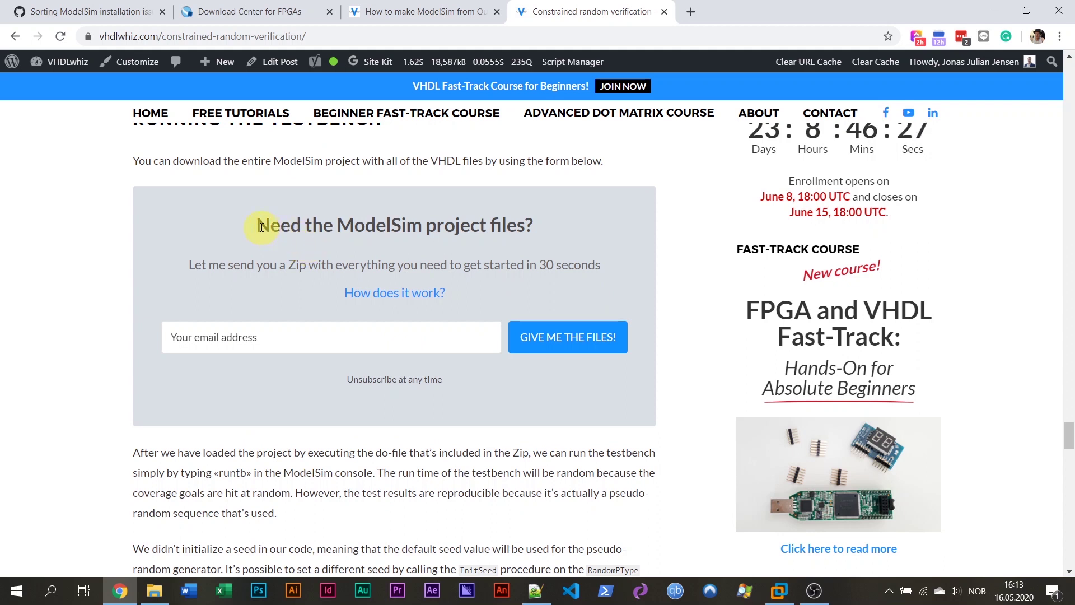
drag(261, 227, 538, 226)
click(561, 228)
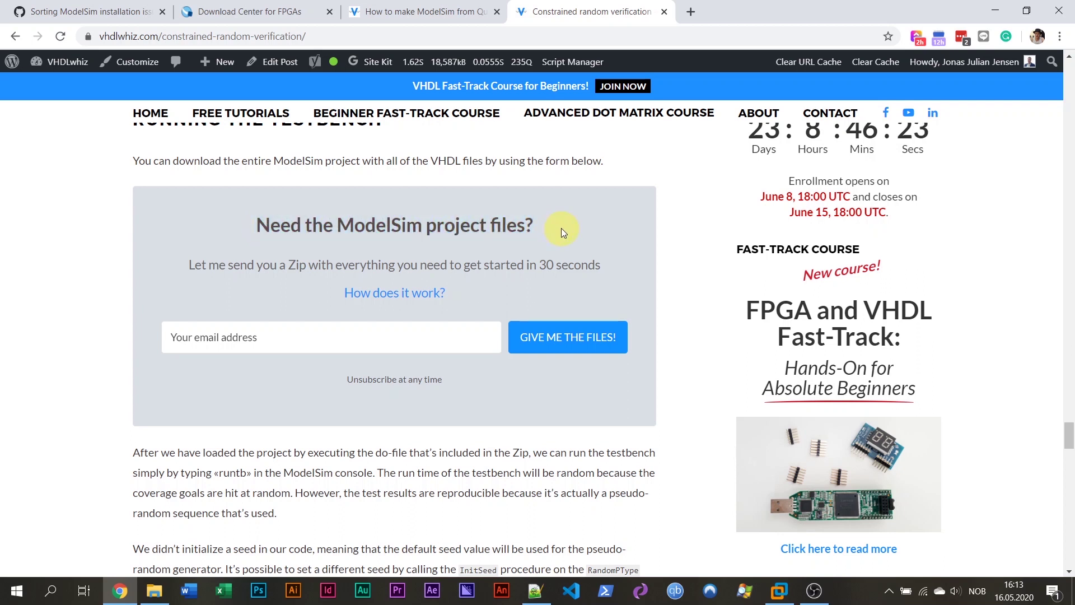
click(425, 340)
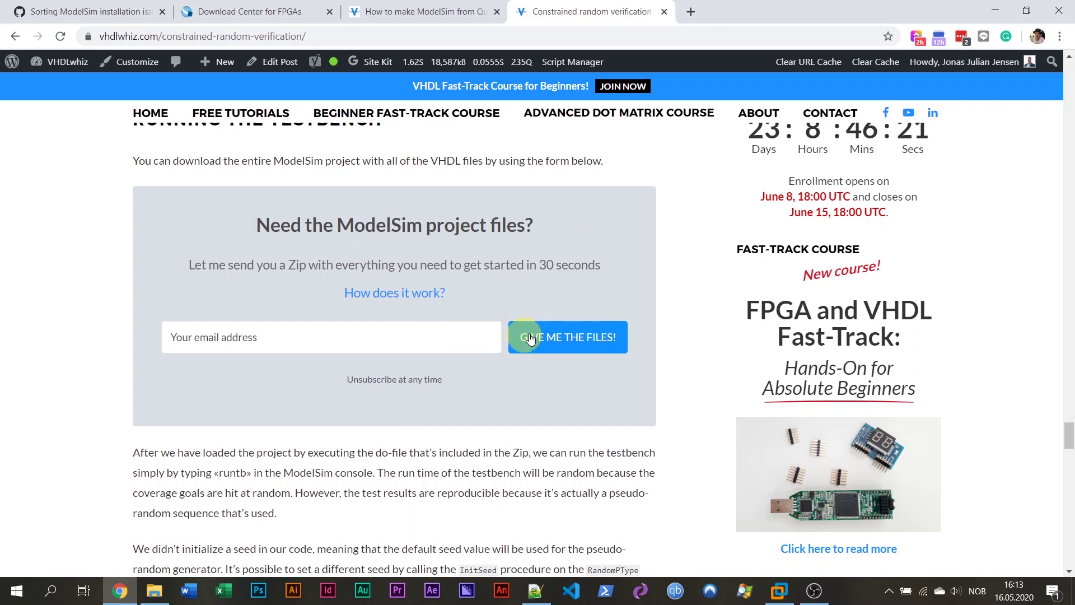
click(602, 353)
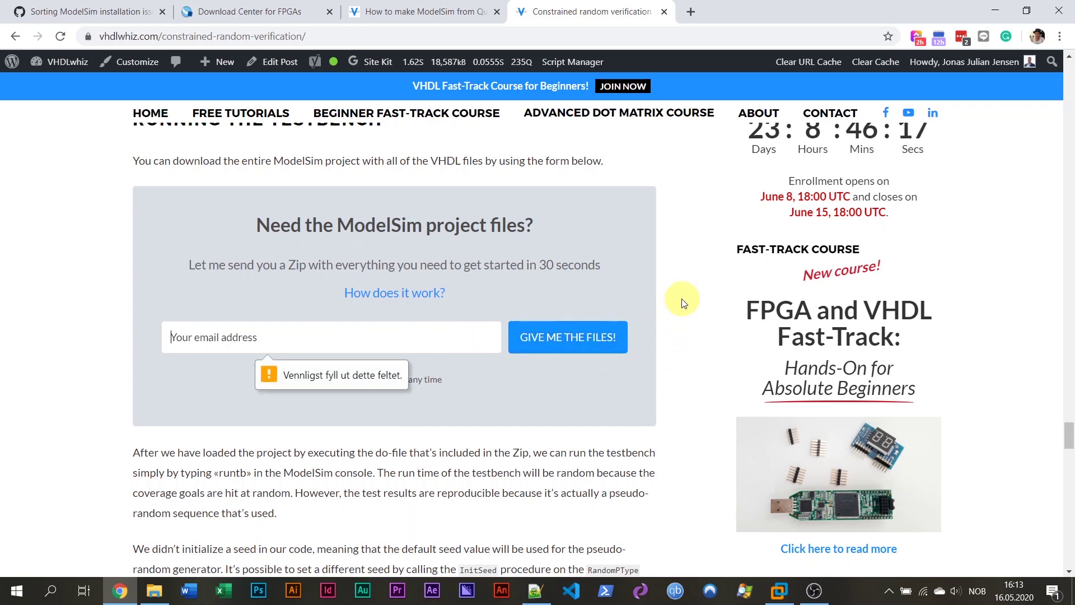
Expand the How does it work? demo, scroll through it, then collapse it again.
click(436, 294)
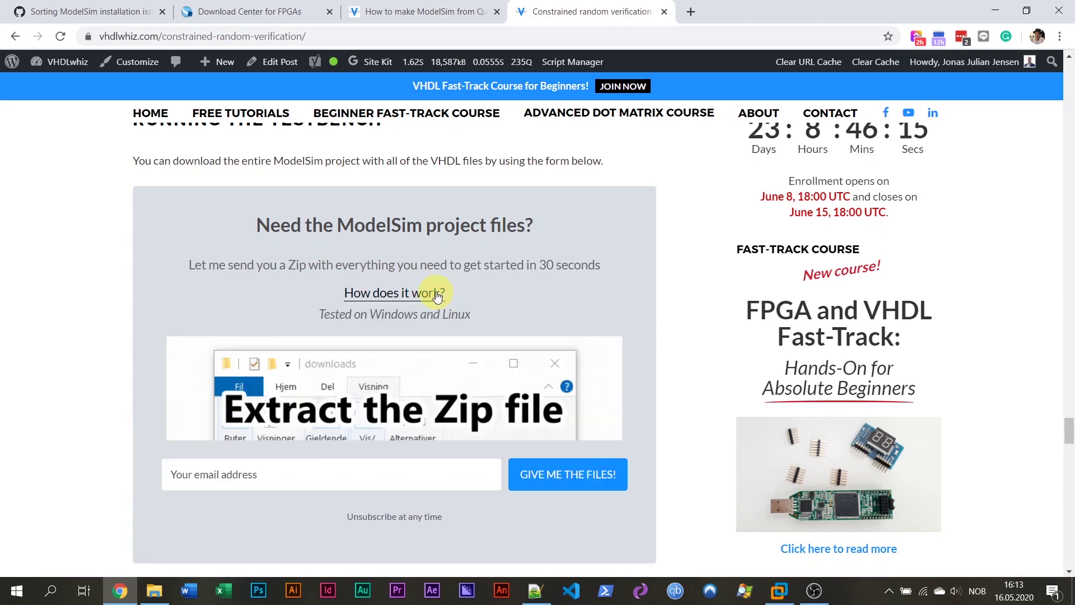
scroll(599, 324, down, 1)
scroll(620, 330, down, 1)
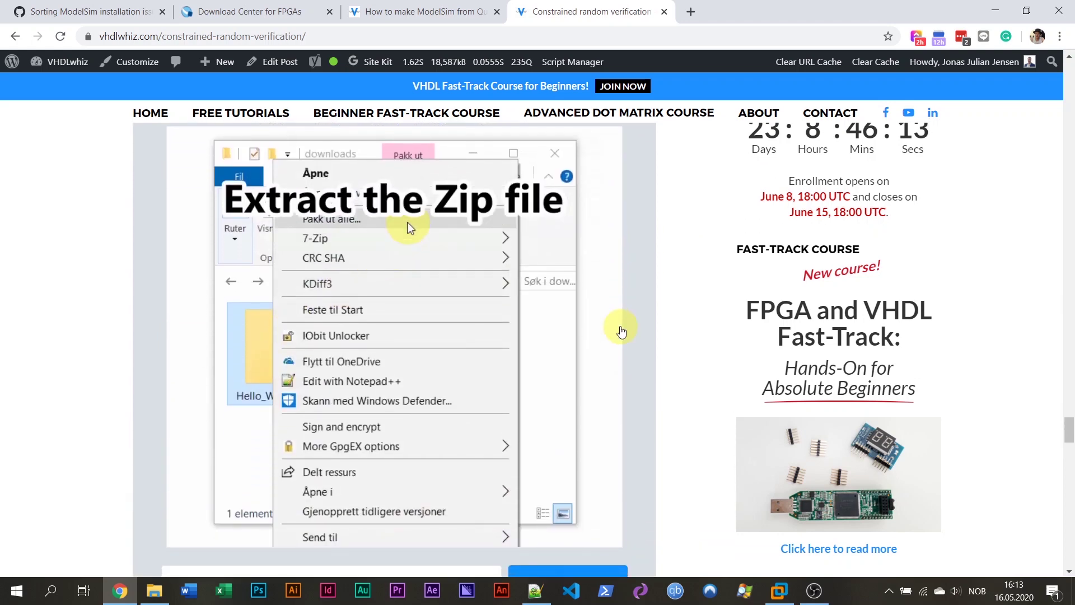
scroll(622, 330, up, 1)
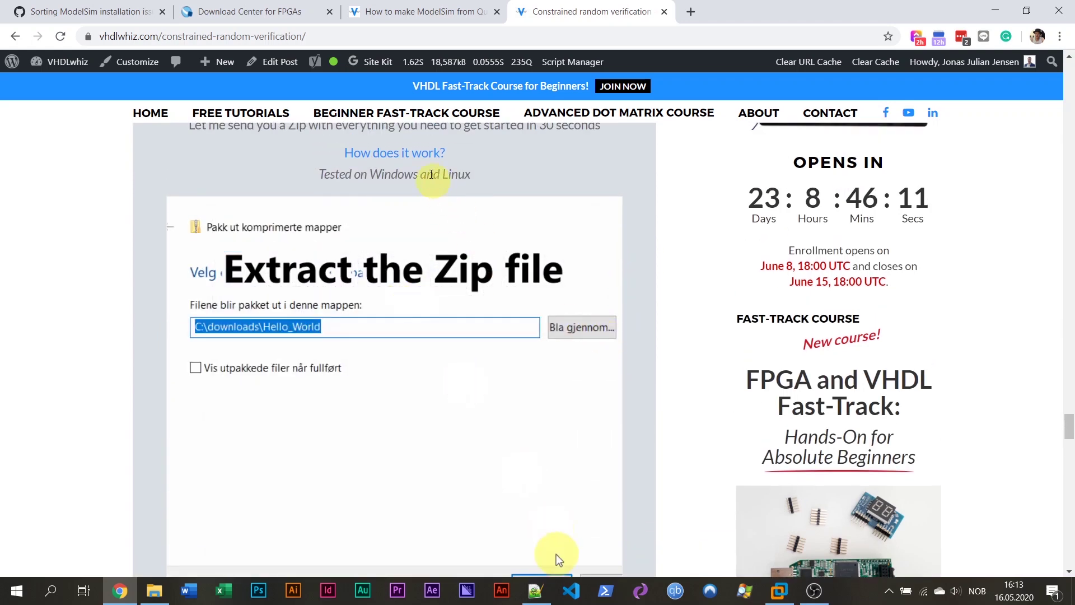
click(426, 151)
click(157, 592)
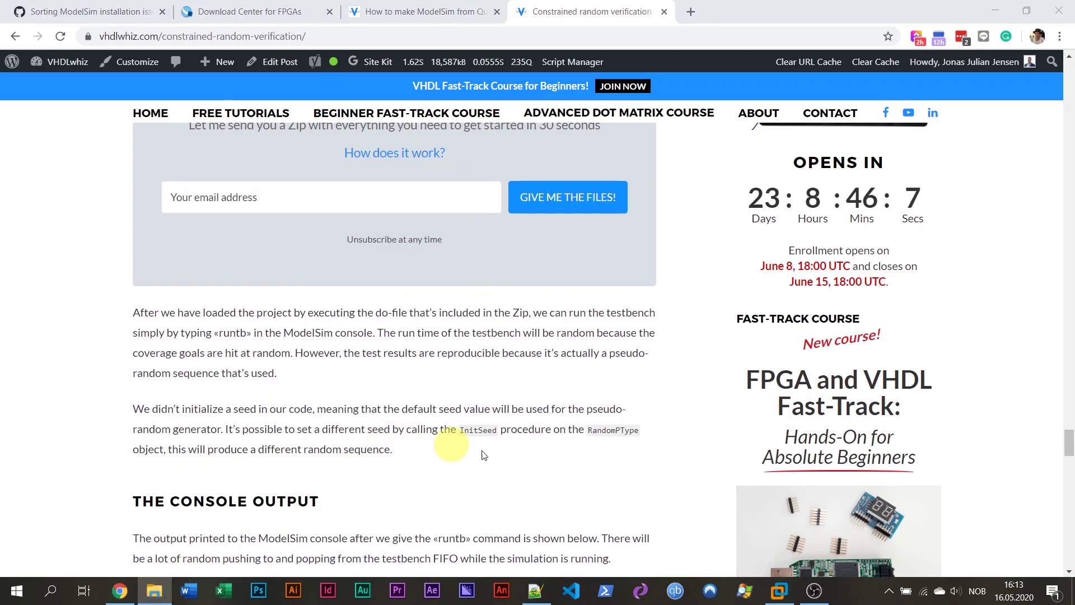
Extract constrained_random_verification.zip in Home and open How to run.txt from the new folder.
click(778, 590)
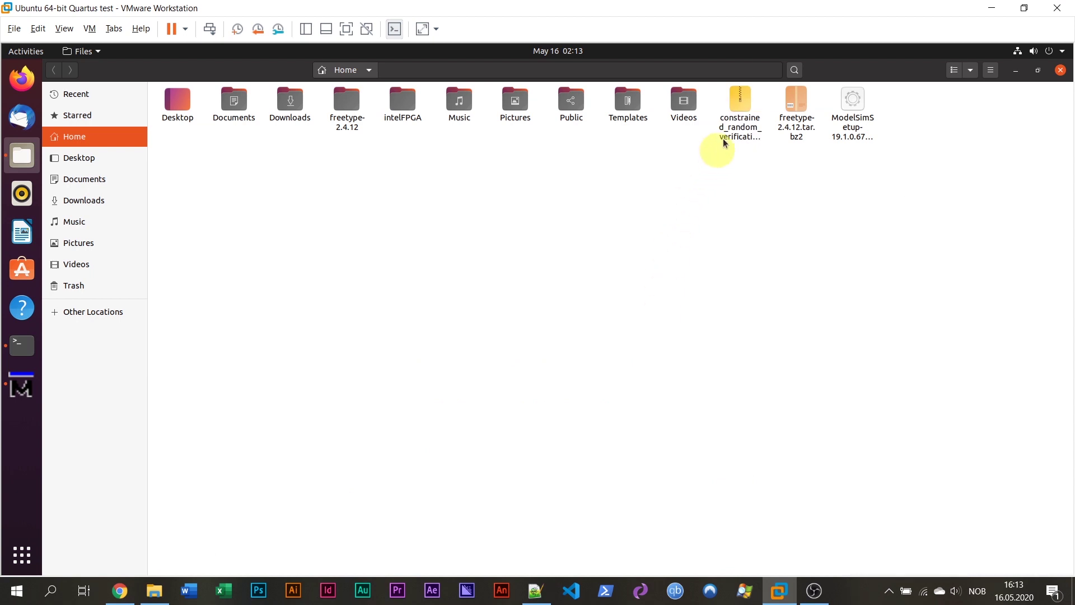
click(747, 133)
right_click(748, 134)
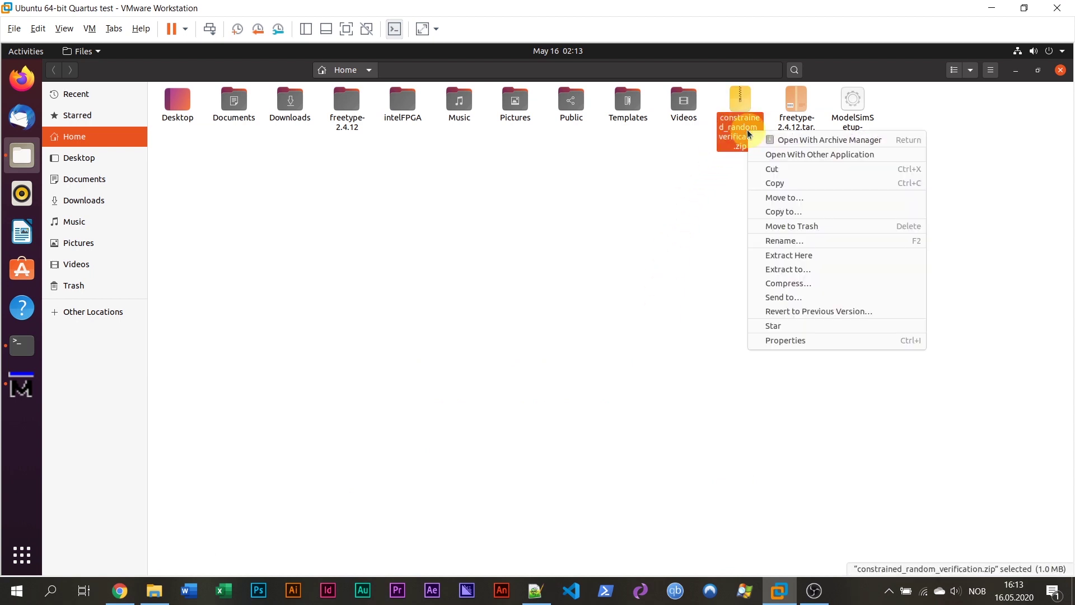
click(874, 256)
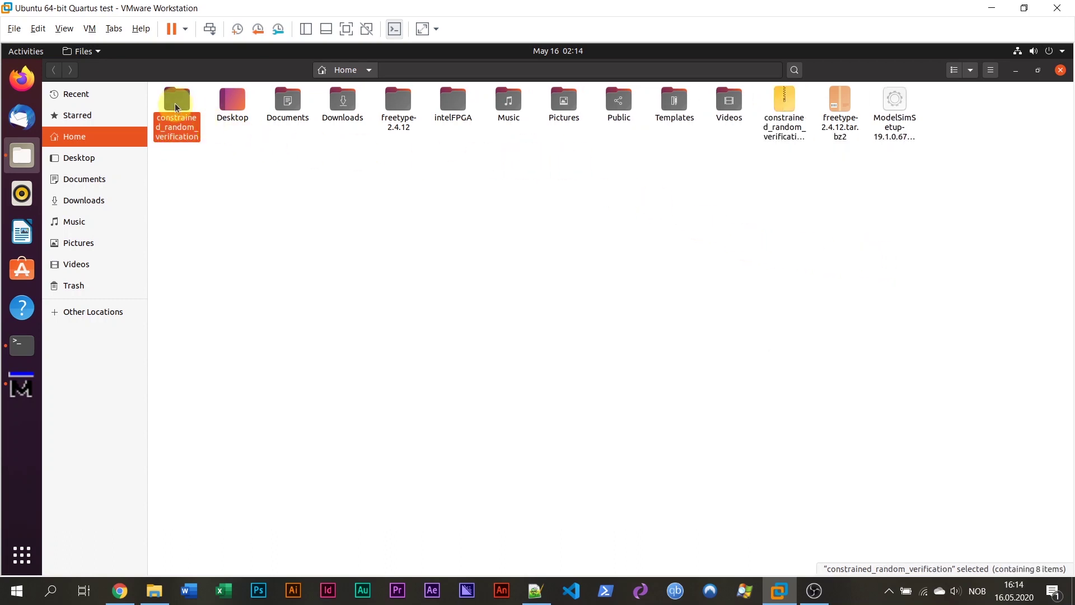
double_click(177, 131)
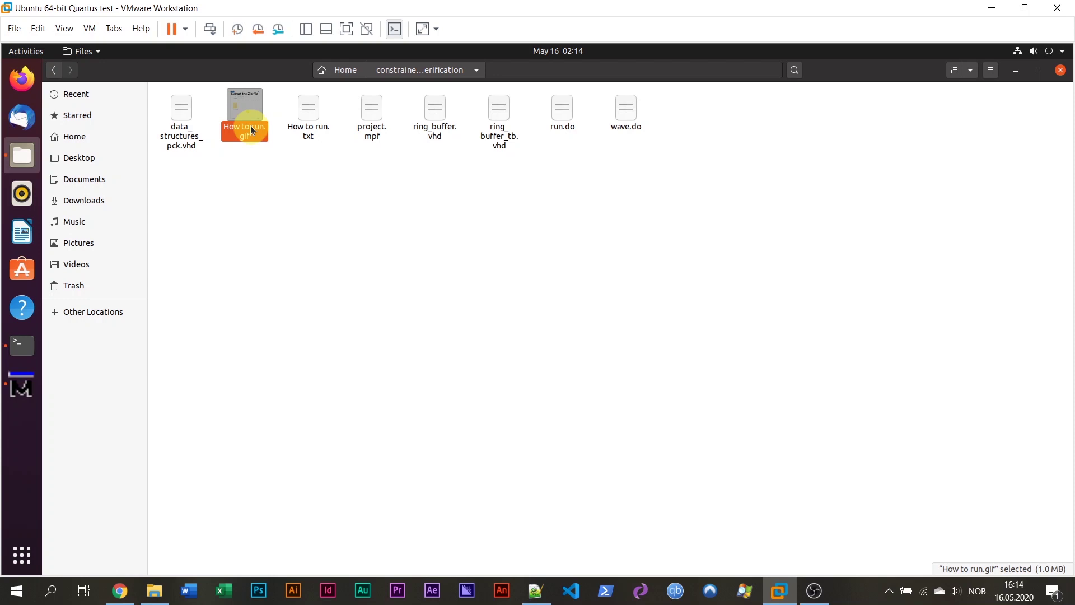
double_click(309, 130)
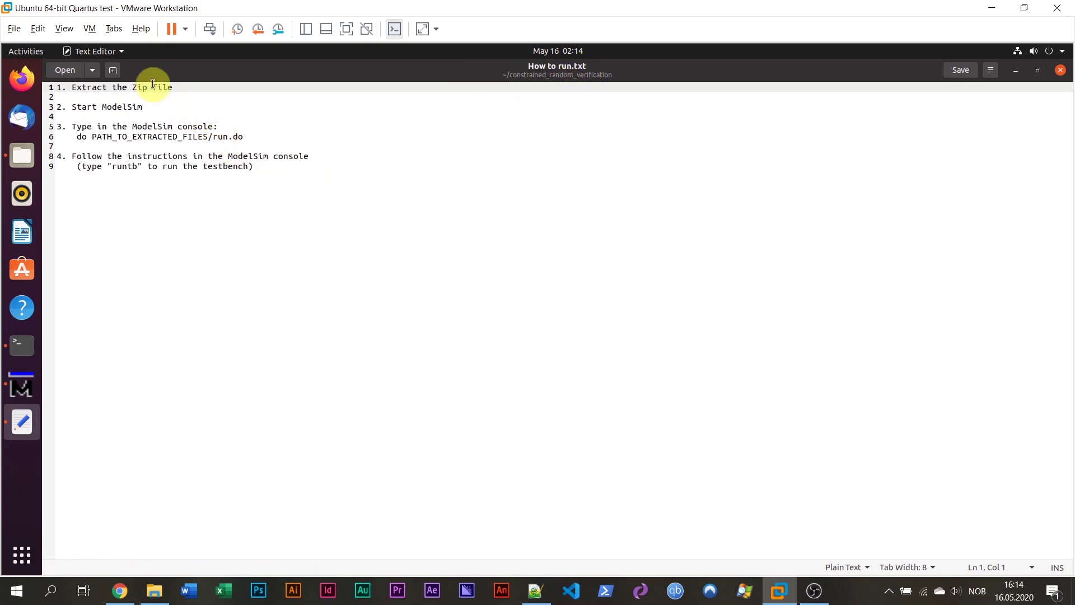
drag(182, 88, 69, 88)
drag(154, 106, 72, 105)
click(227, 126)
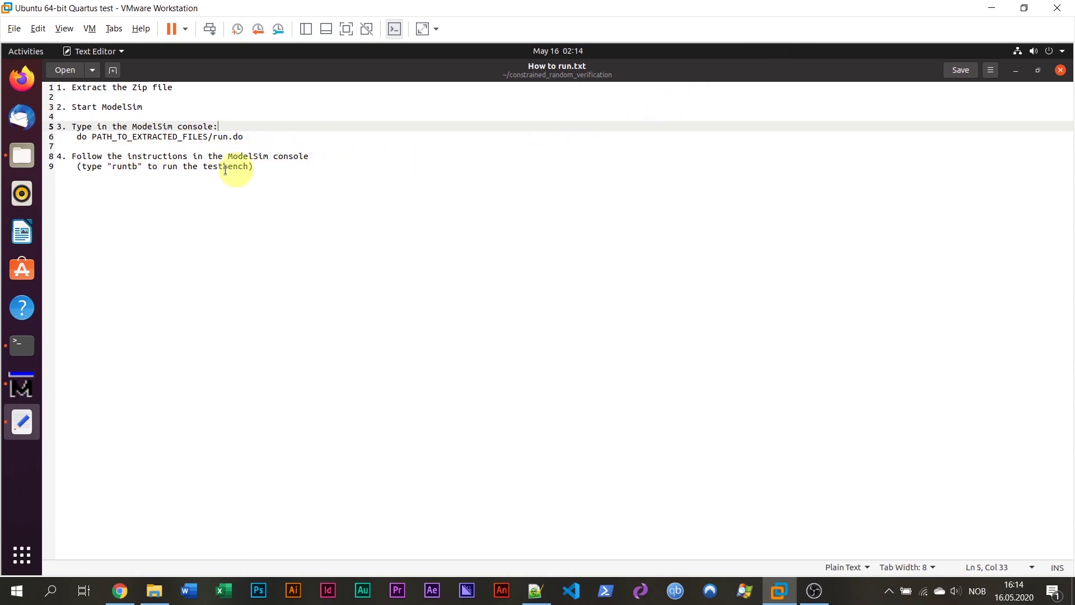
drag(117, 166, 133, 166)
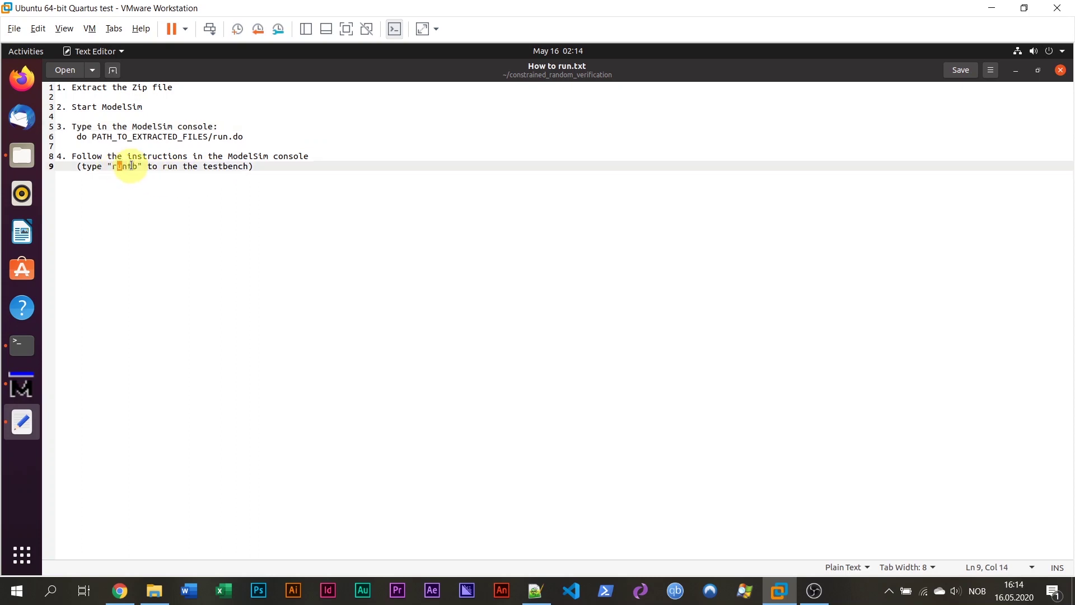
click(140, 168)
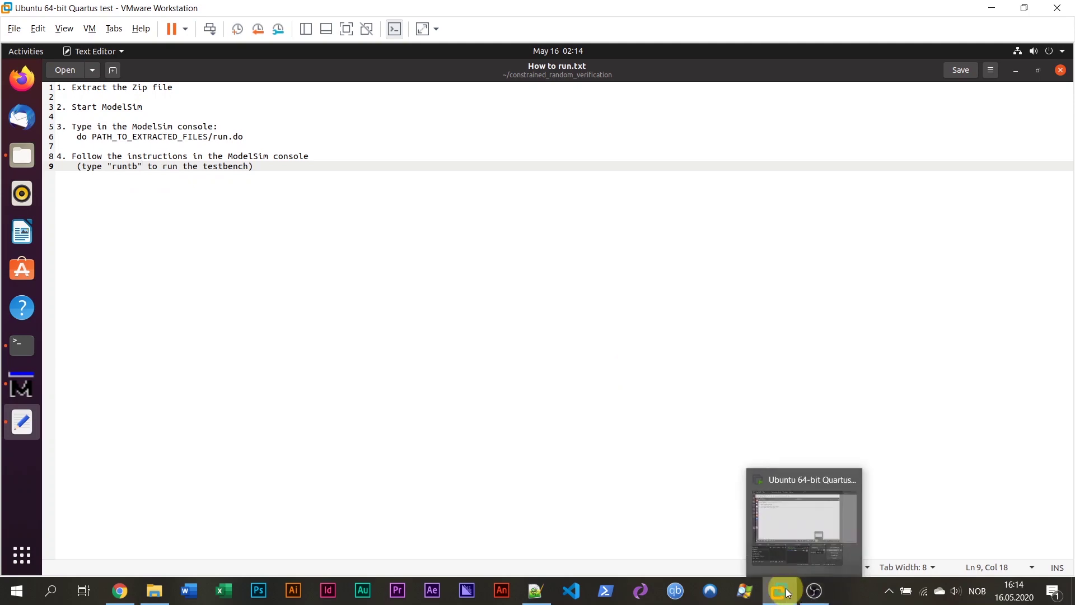
Run the project's run.do script from the ModelSim Transcript with 'do .../constrained_random_verification/run.do'.
click(20, 387)
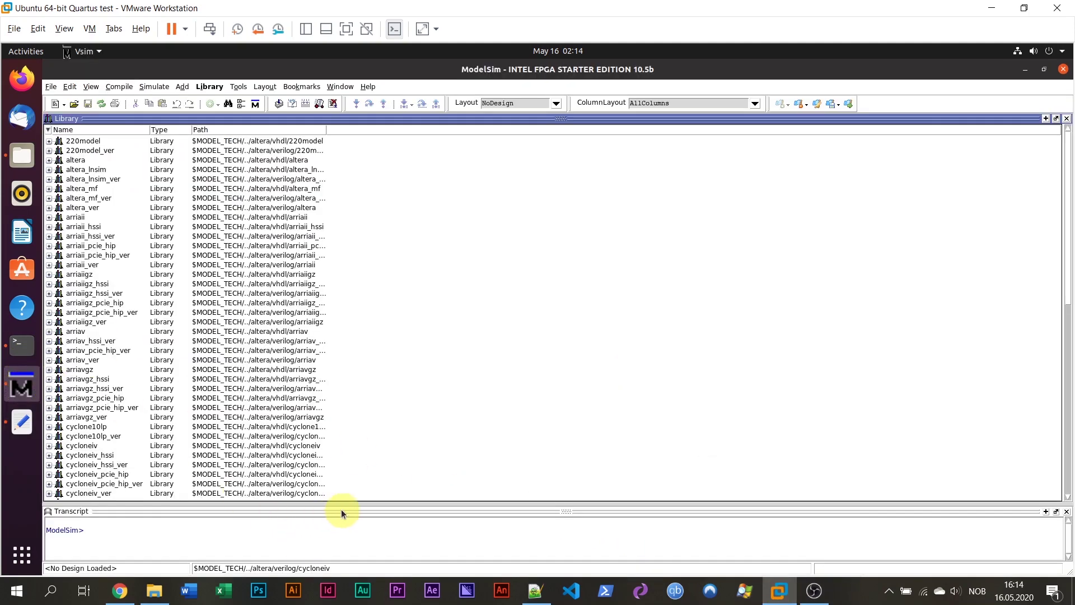
click(347, 536)
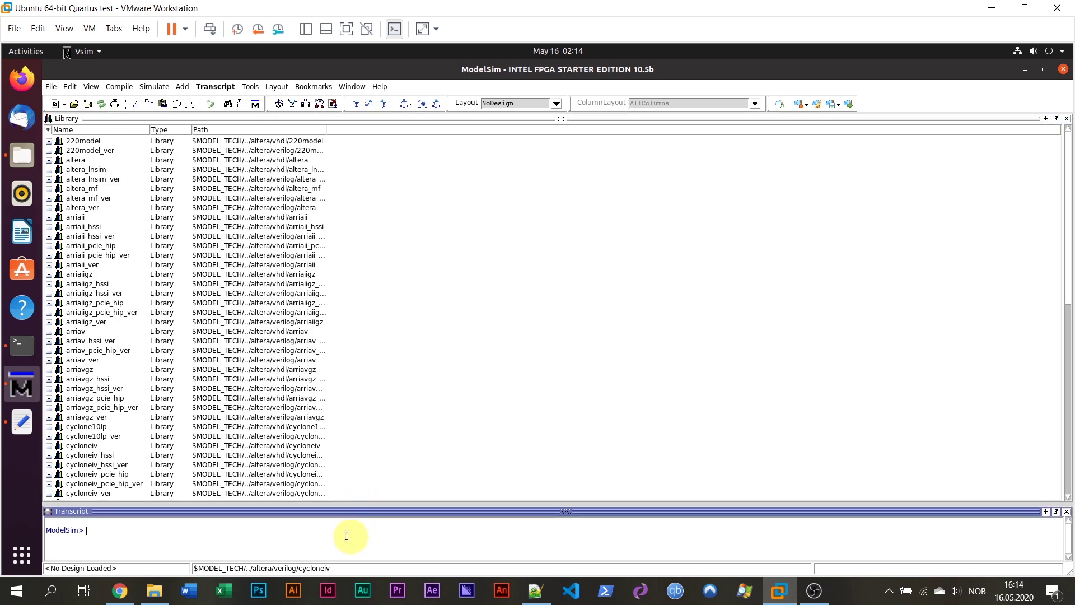
text(do)
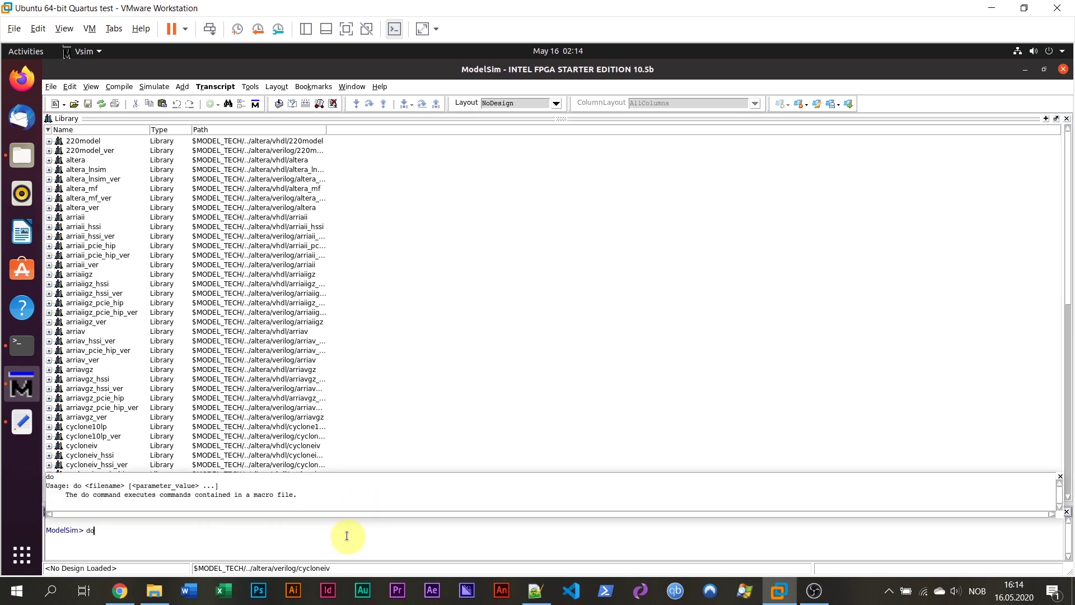
text( /home)
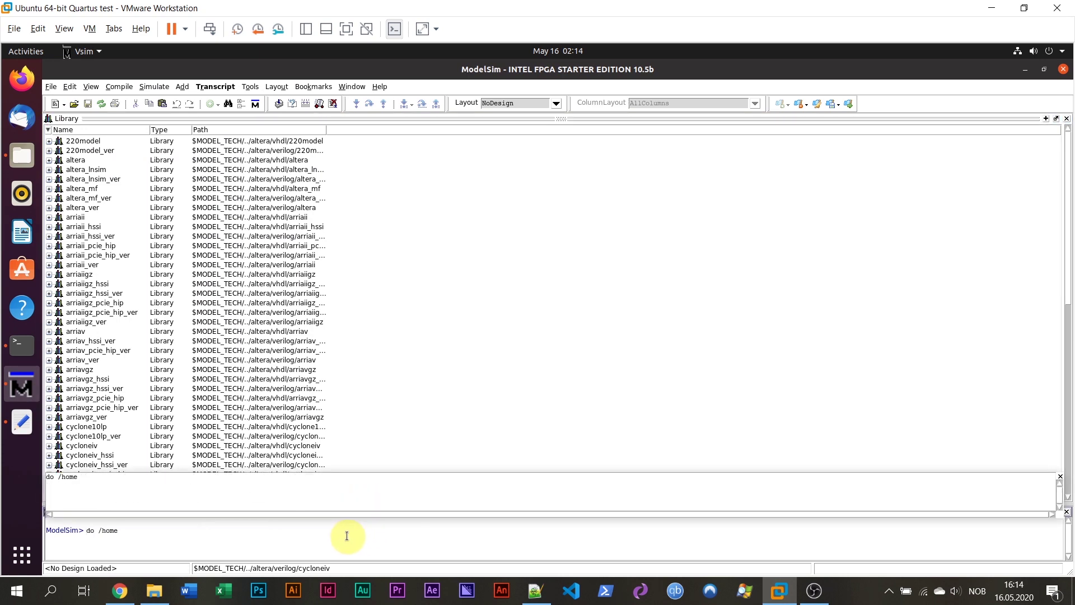
text(/jonas/)
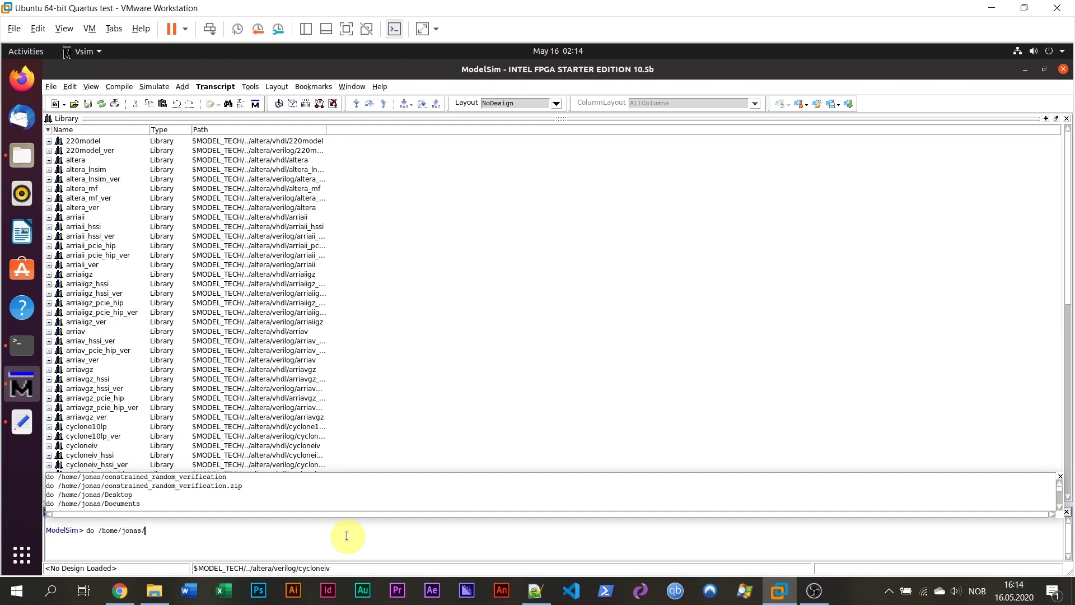
text(c)
key(Tab)
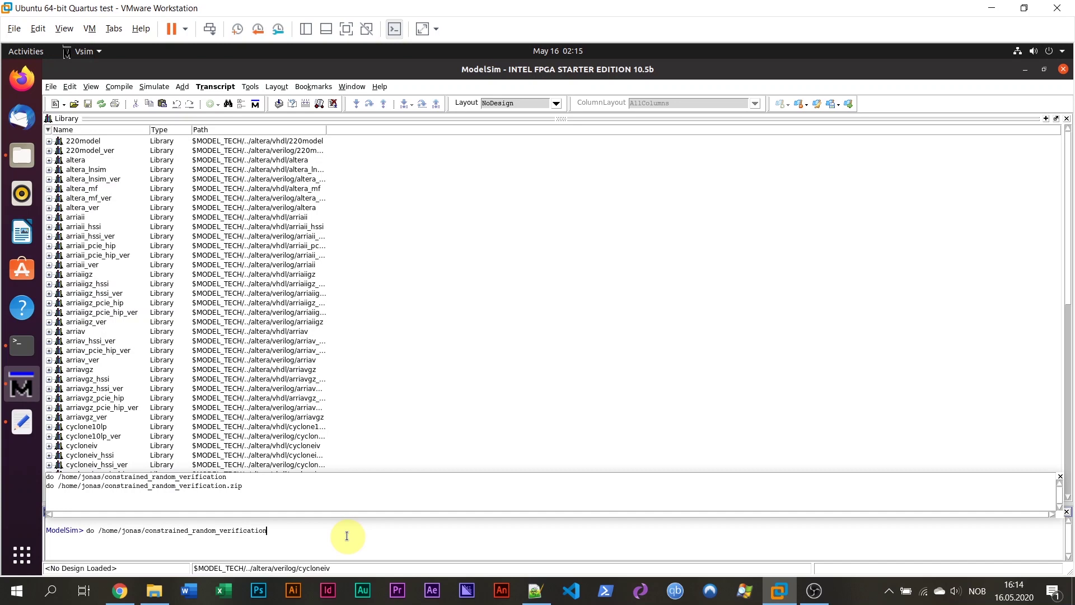
text(/)
text(run.do)
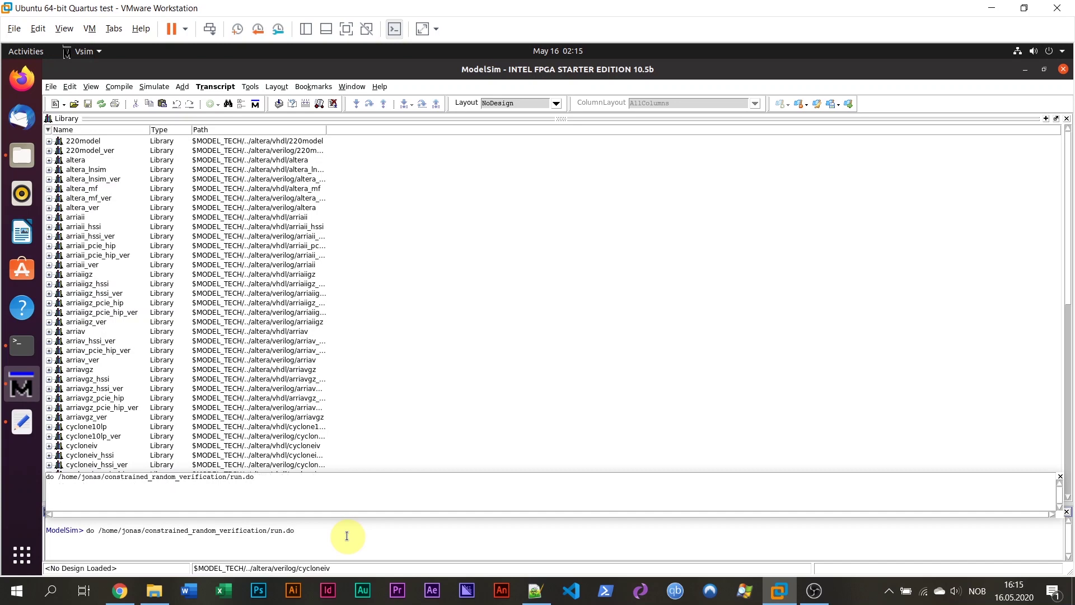
key(Return)
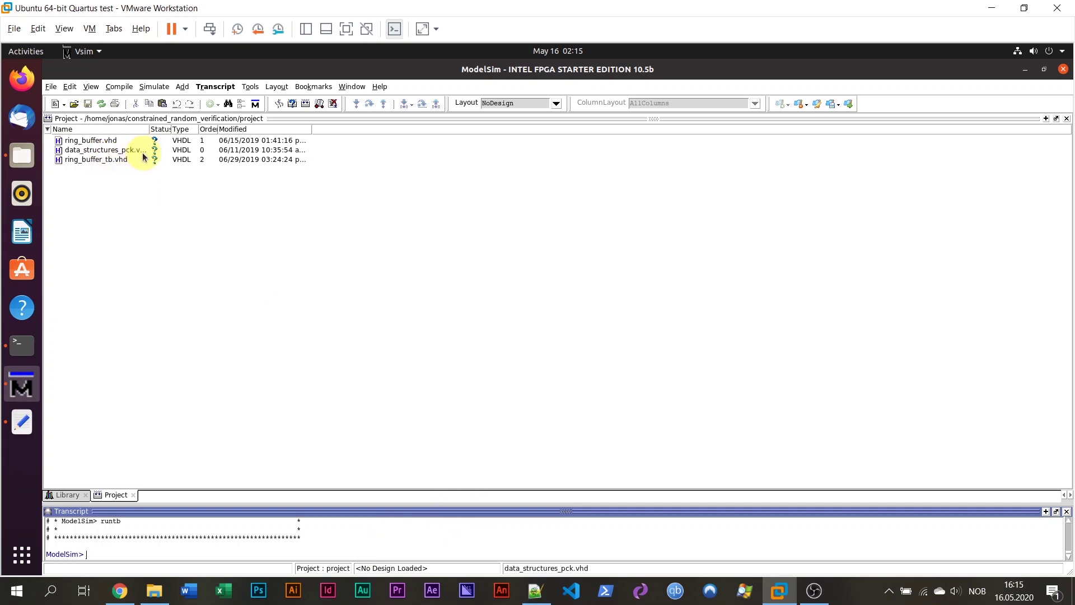
Enlarge the Transcript pane to read the error-free compile output.
drag(599, 503, 573, 312)
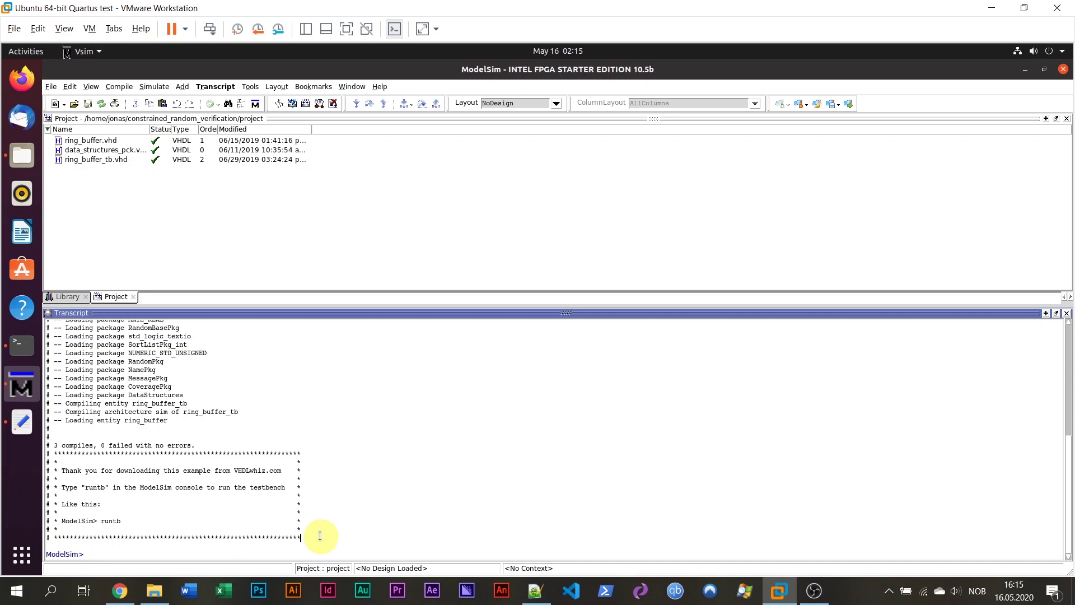
drag(320, 536, 211, 468)
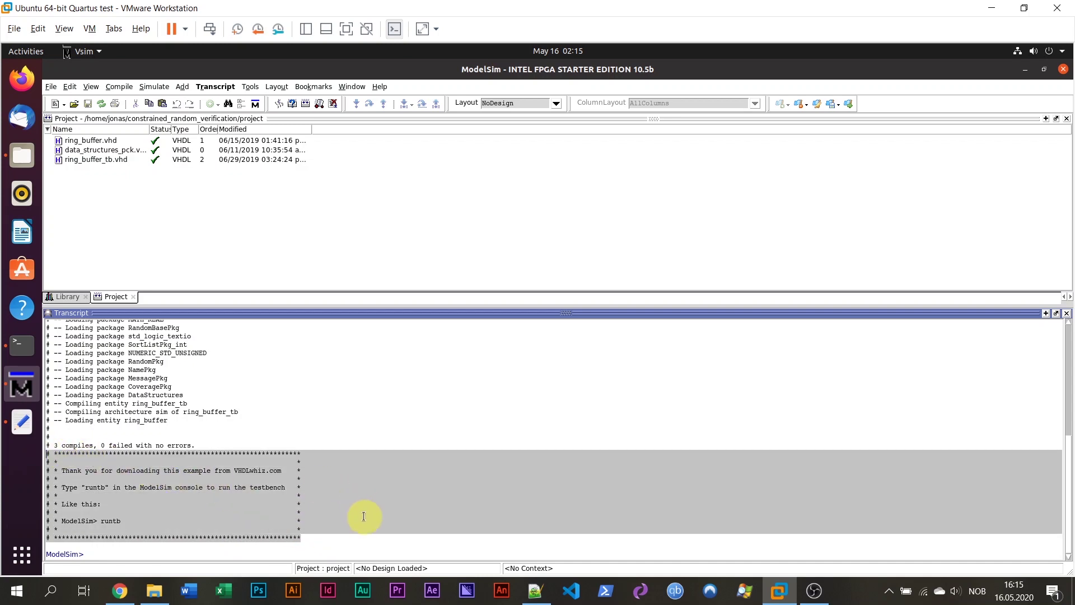
click(364, 516)
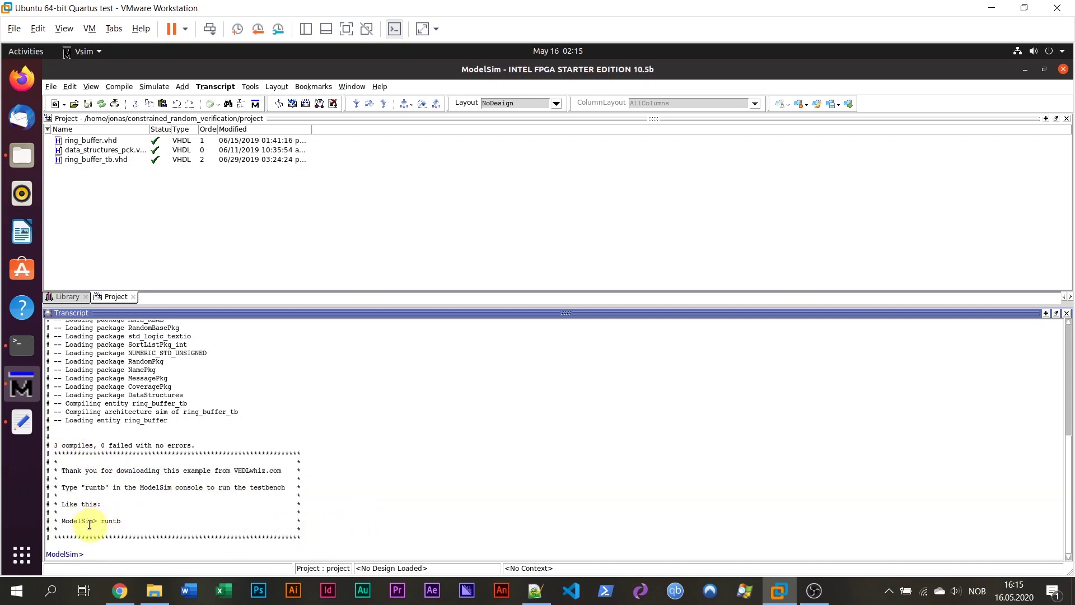
click(157, 552)
Run the runtb command to simulate the ring_buffer_tb testbench.
text(runtb)
key(Return)
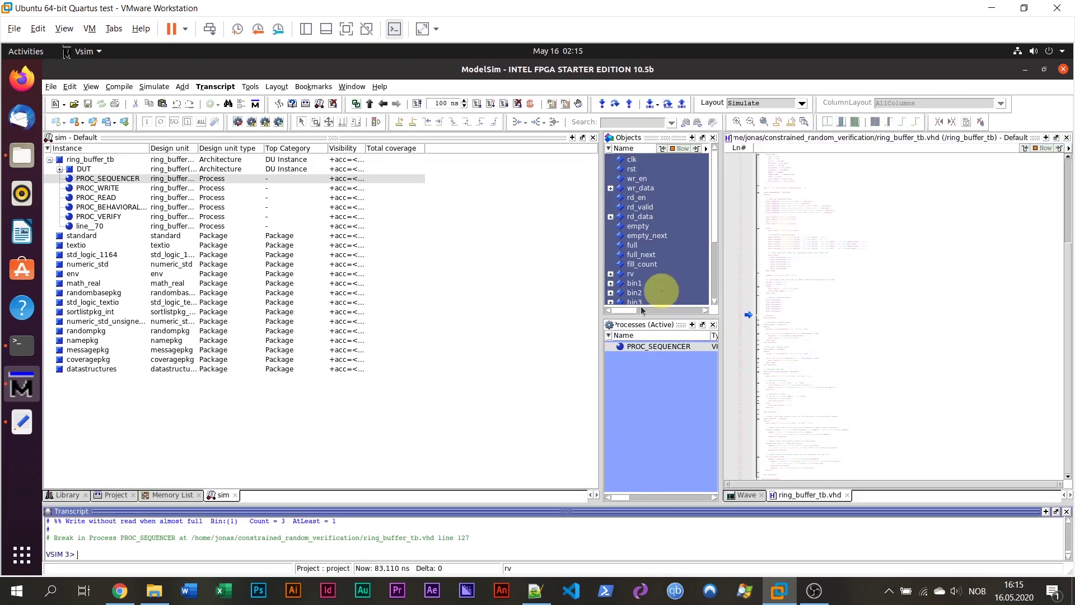
click(412, 510)
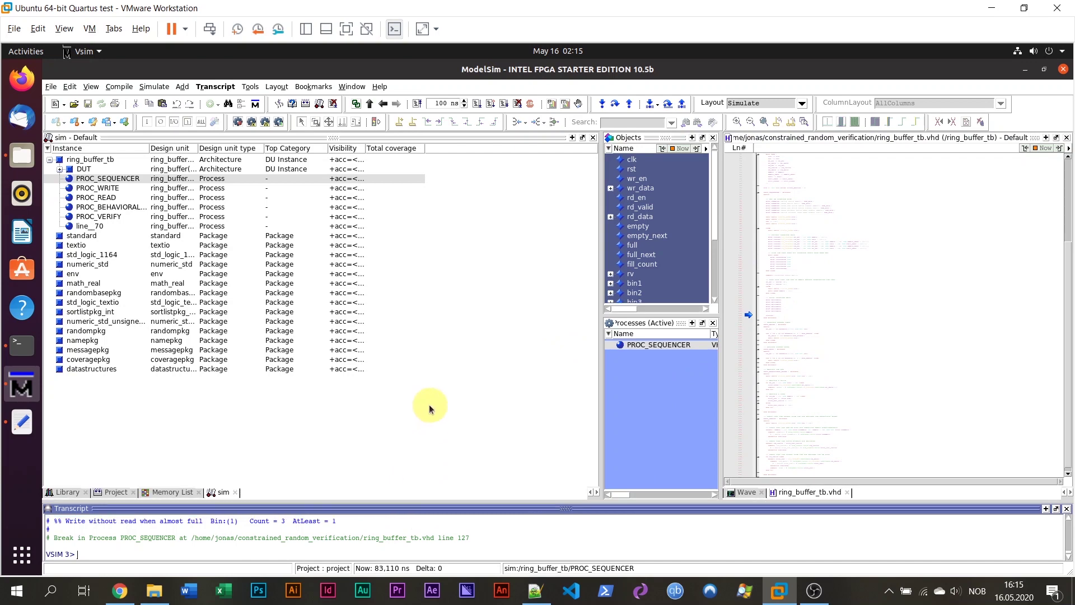
drag(430, 408, 428, 407)
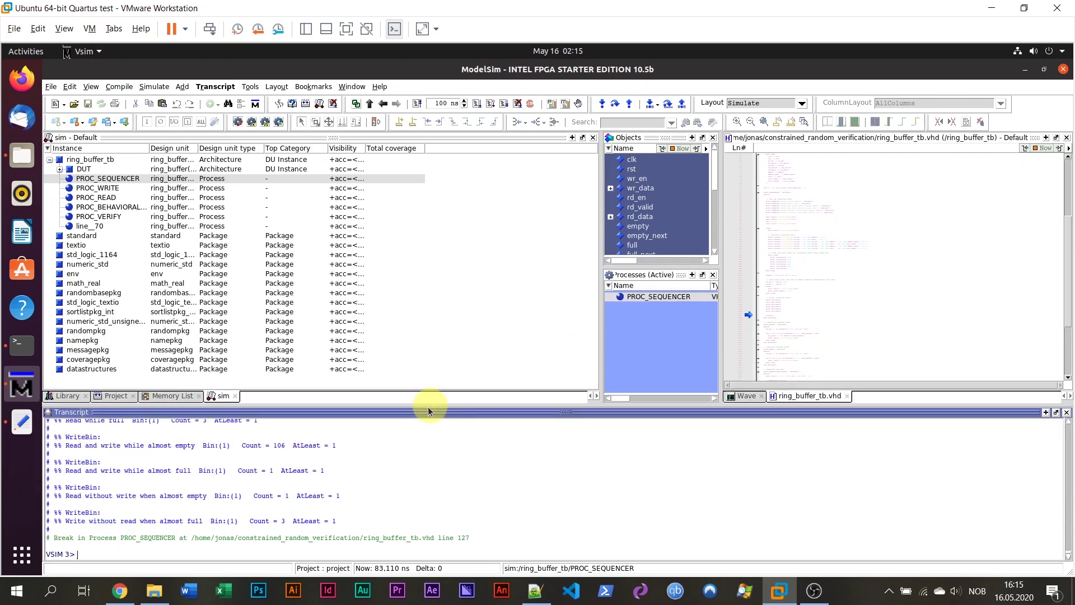
Undock the Wave window, maximize it, and zoom full to show all simulated waveforms.
click(738, 398)
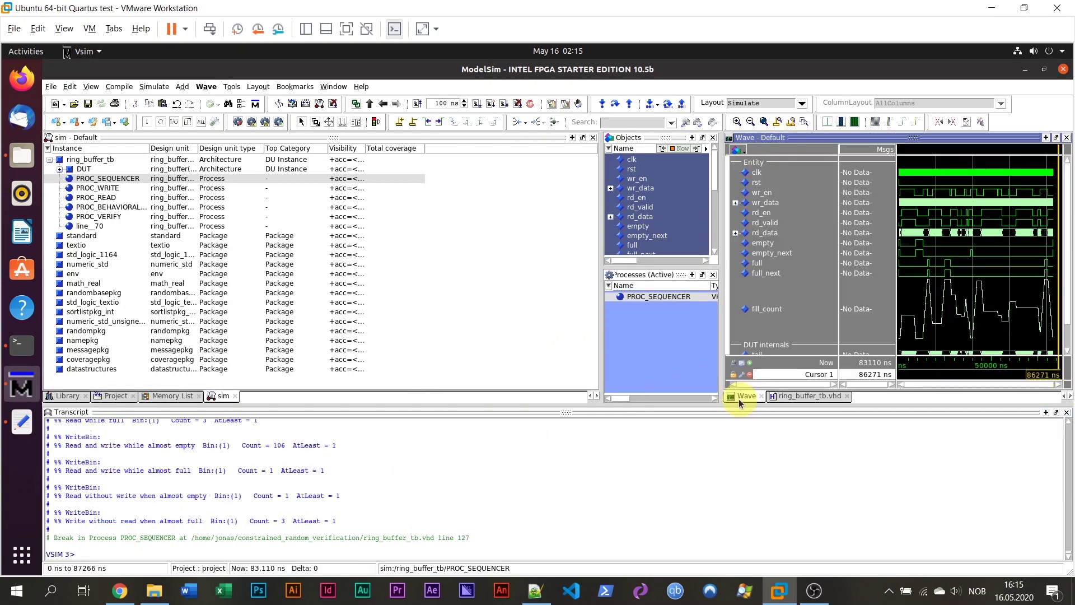
click(1056, 138)
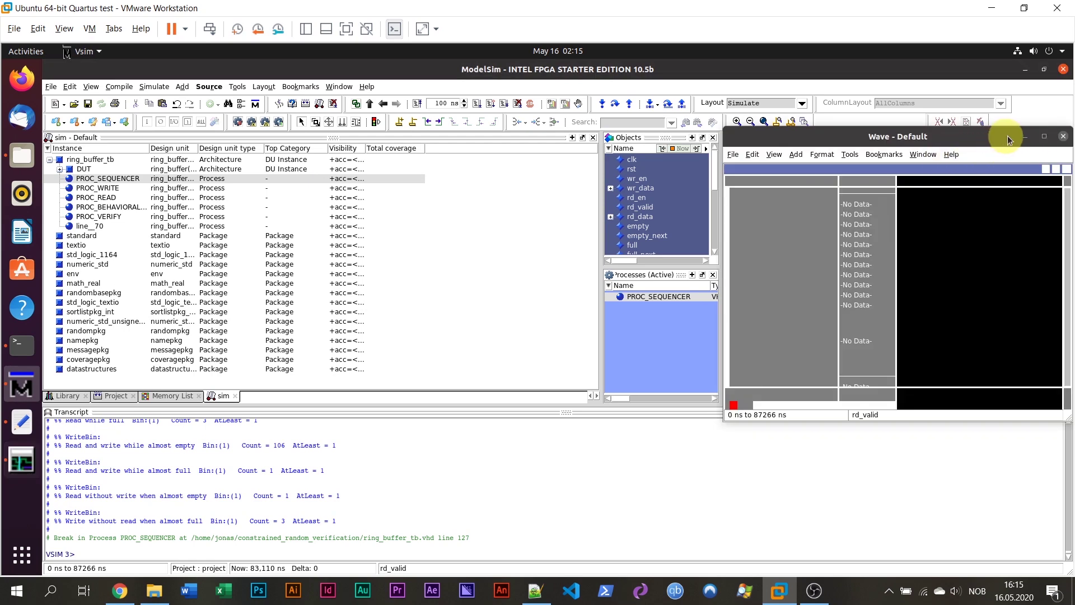
click(1047, 137)
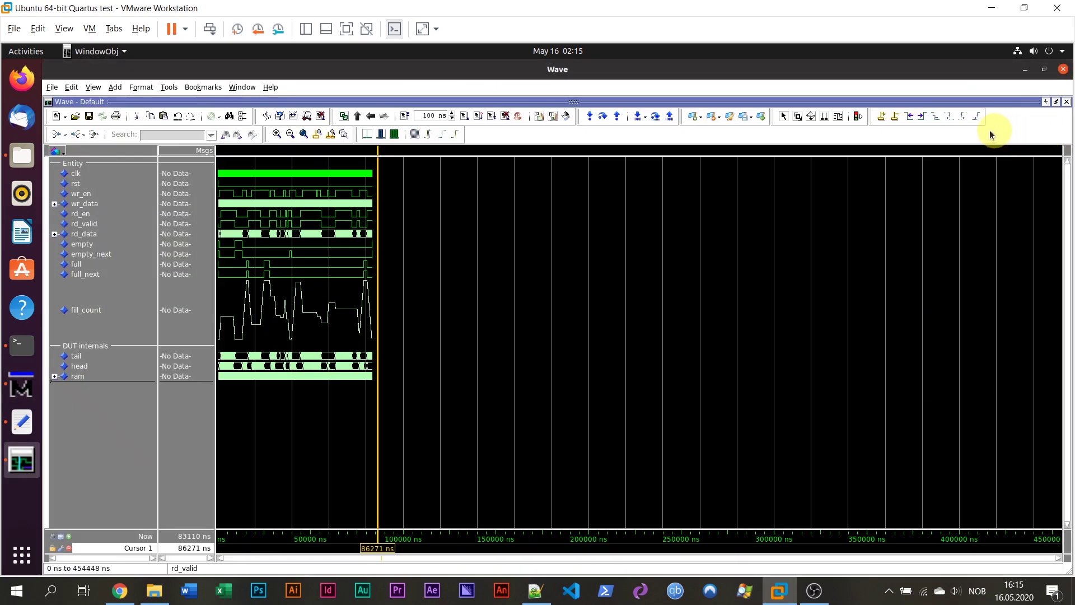
click(681, 288)
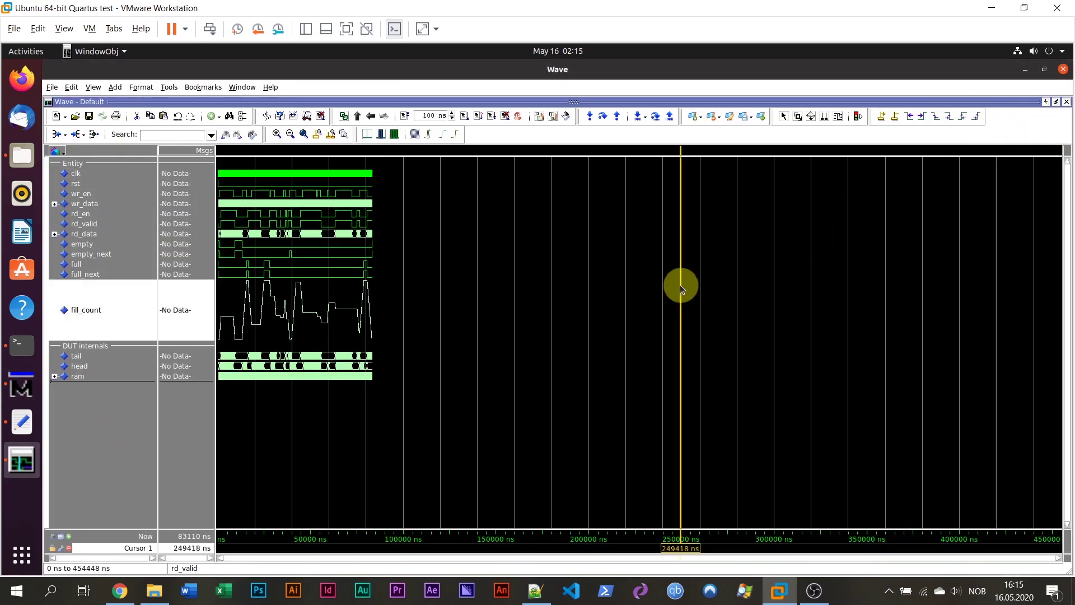
key(f)
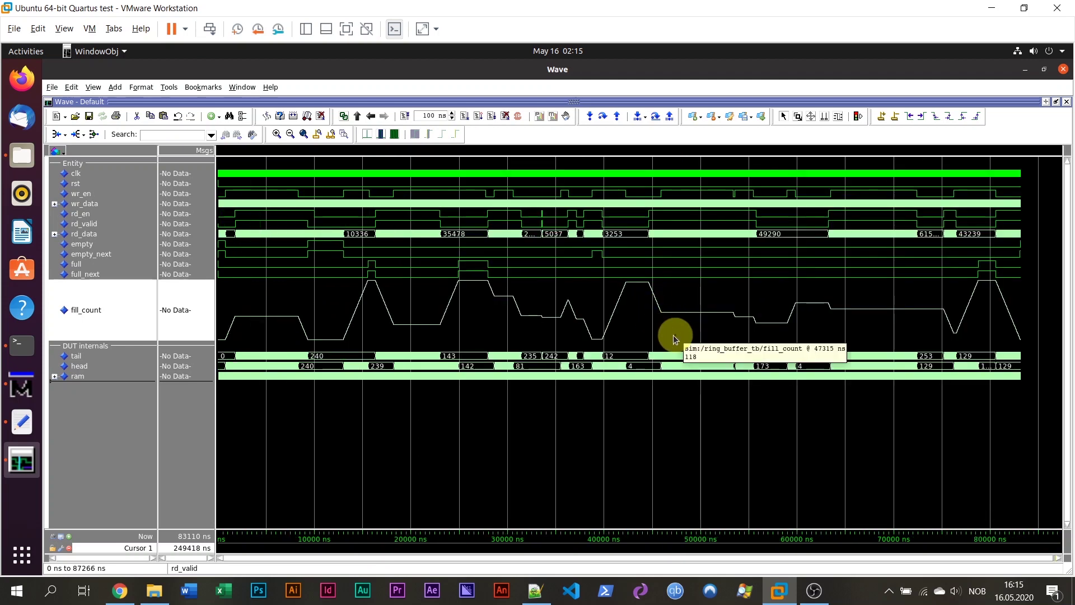
mouse_move(670, 368)
mouse_move(703, 339)
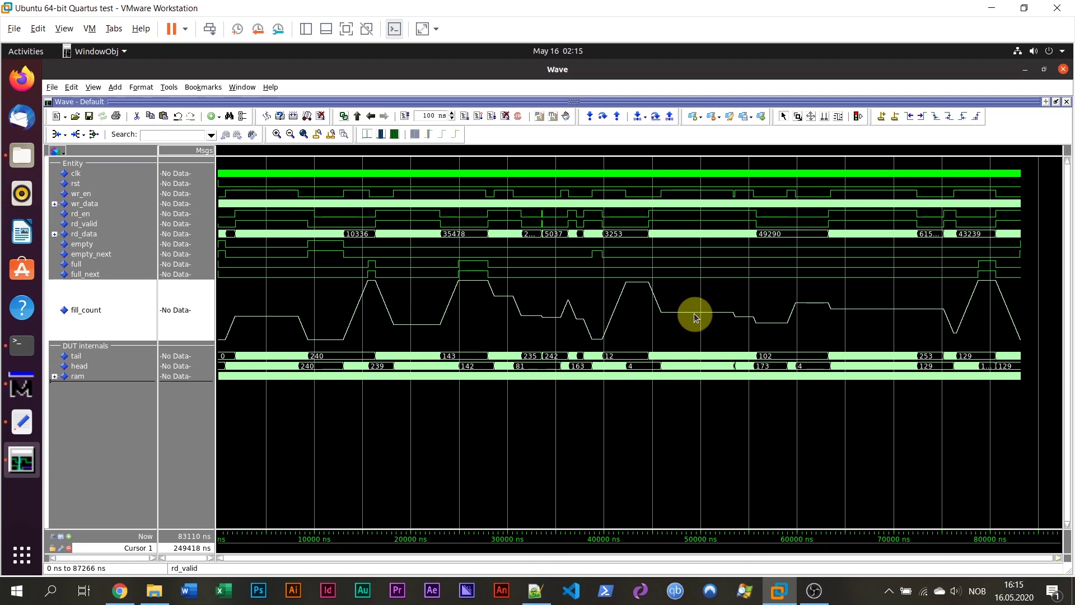
mouse_move(694, 315)
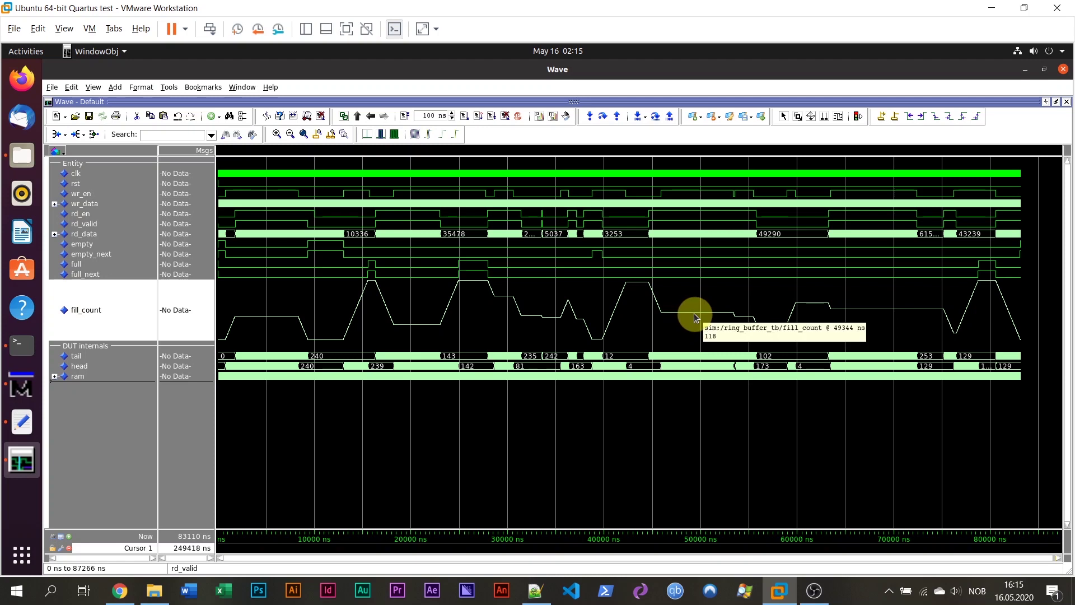
click(119, 590)
scroll(353, 296, up, 2)
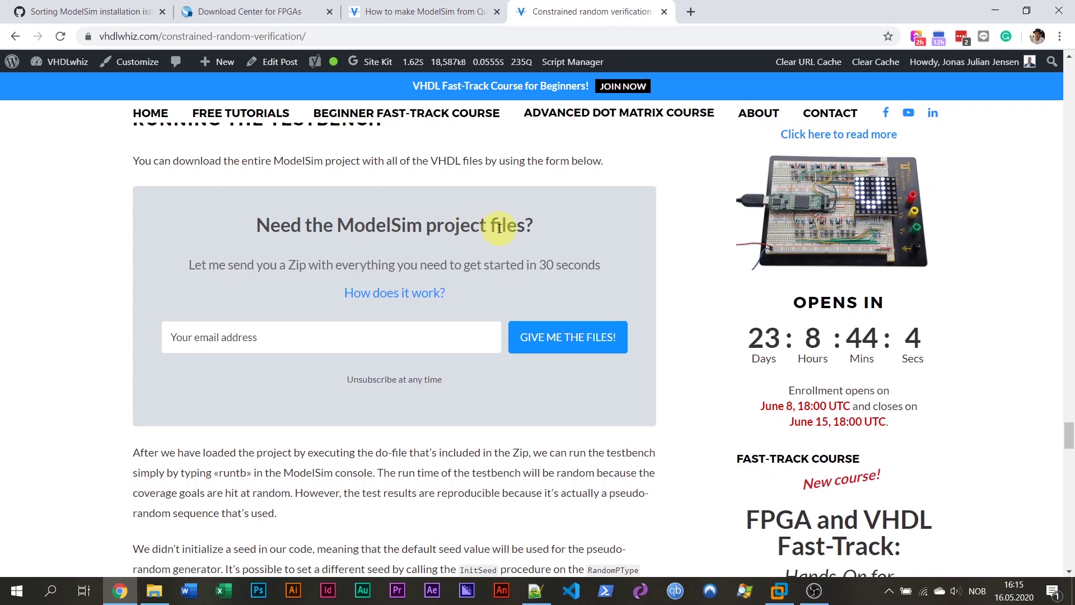
click(555, 322)
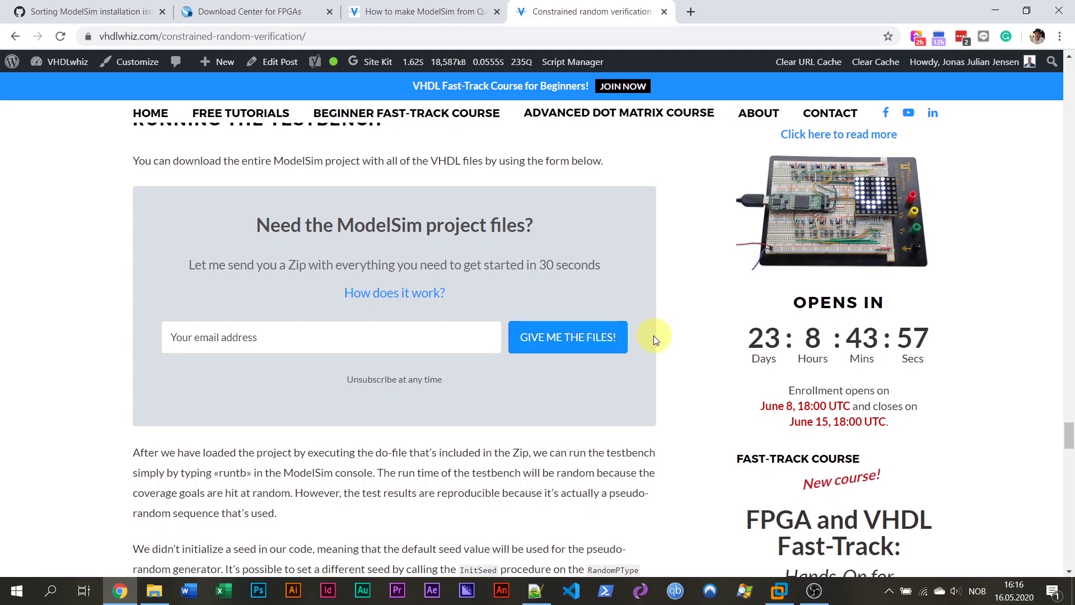
key(alt+Tab)
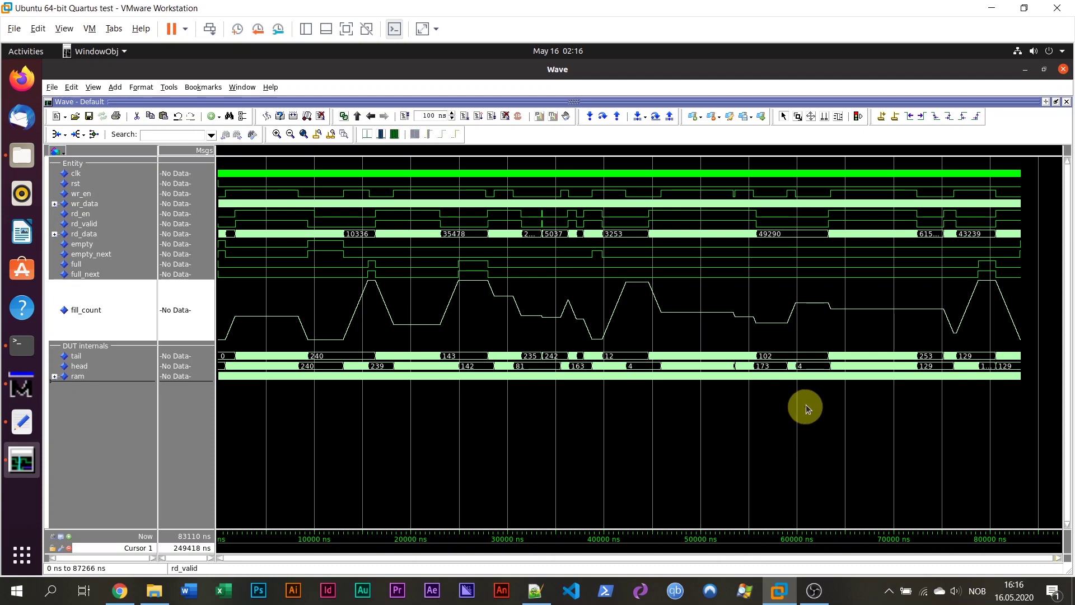
mouse_move(852, 337)
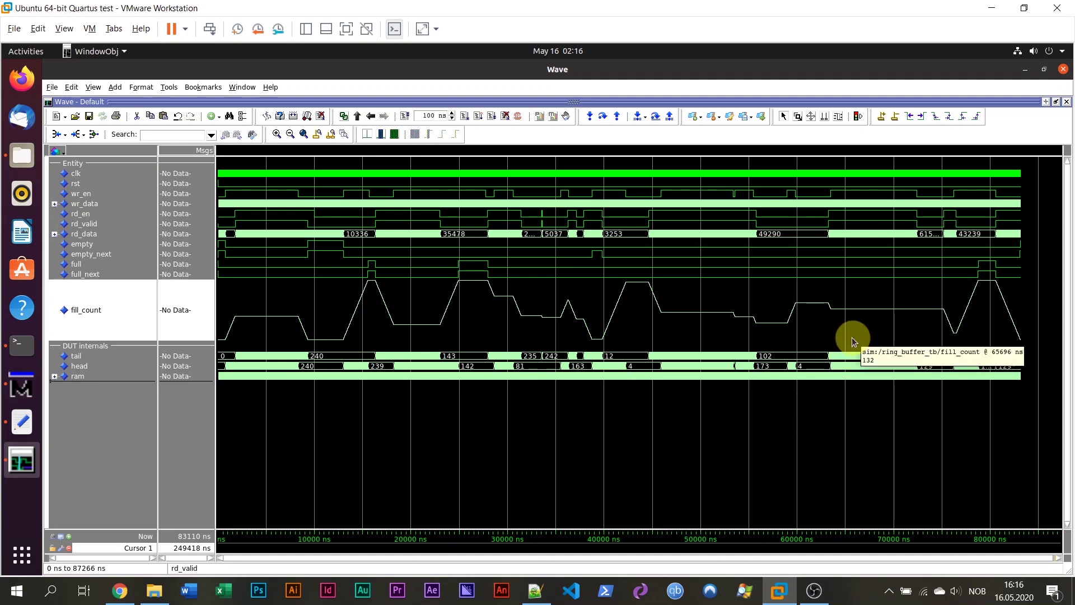